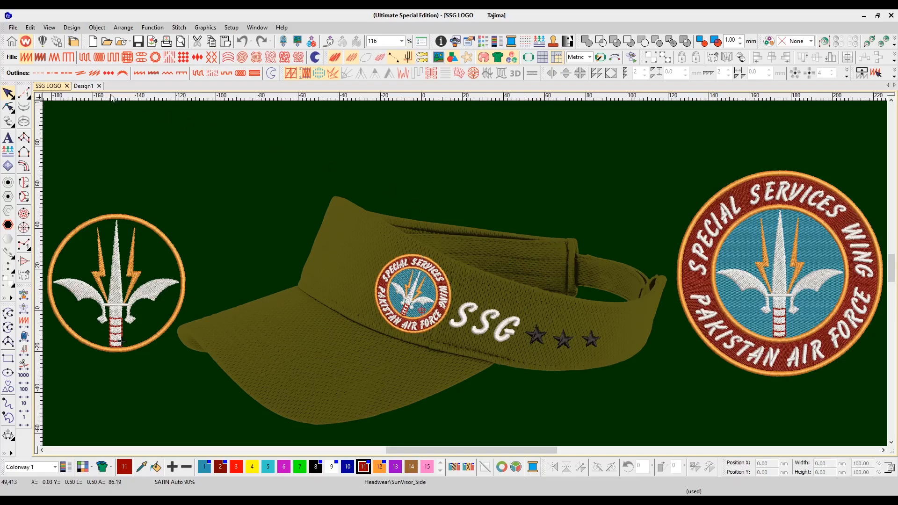
Import the sleeve photo with the Special Services Wing patch into Design1
{"action": "left_click", "coordinate": [85, 86]}
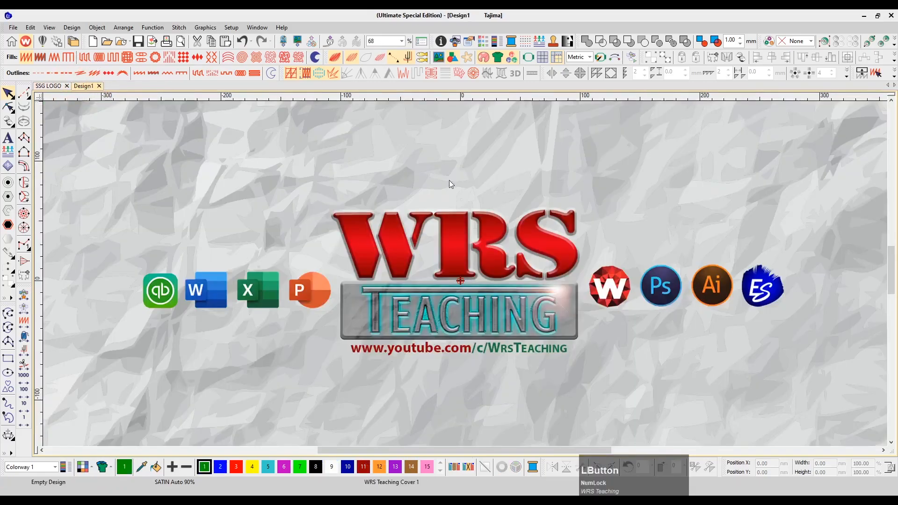
{"action": "left_click", "coordinate": [302, 47]}
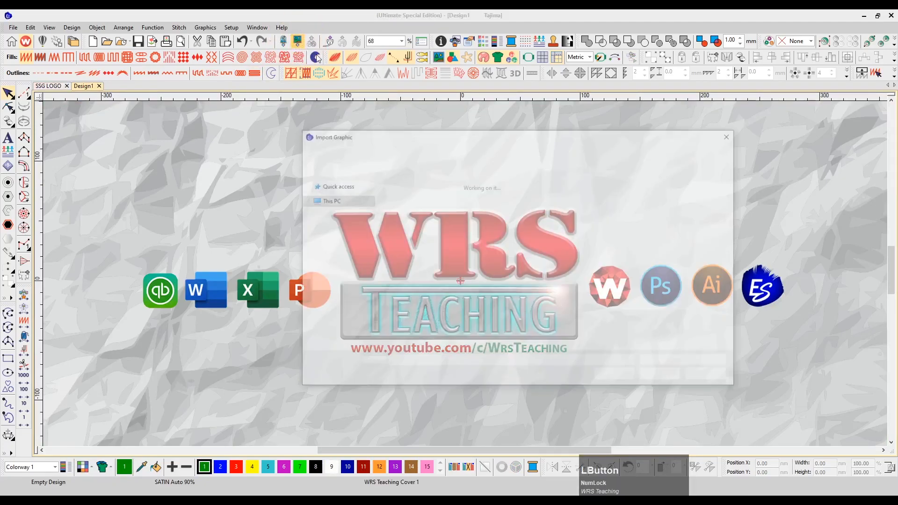
{"action": "left_click_drag", "start_coordinate": [585, 209], "coordinate": [583, 297]}
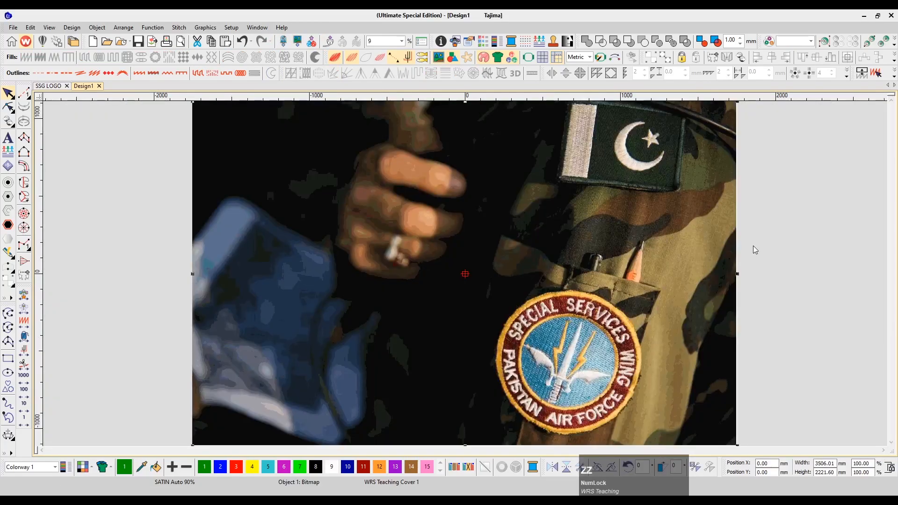
{"action": "left_click", "coordinate": [787, 293]}
Crop the imported photo to a rectangle around the round Special Services Wing patch
{"action": "left_click", "coordinate": [205, 27]}
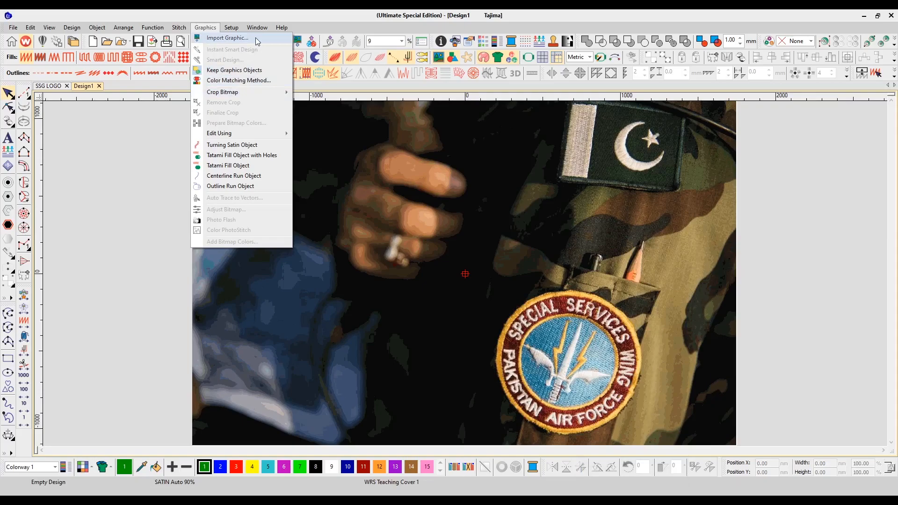
{"action": "left_click_drag", "start_coordinate": [255, 38], "coordinate": [271, 99]}
{"action": "left_click", "coordinate": [554, 240]}
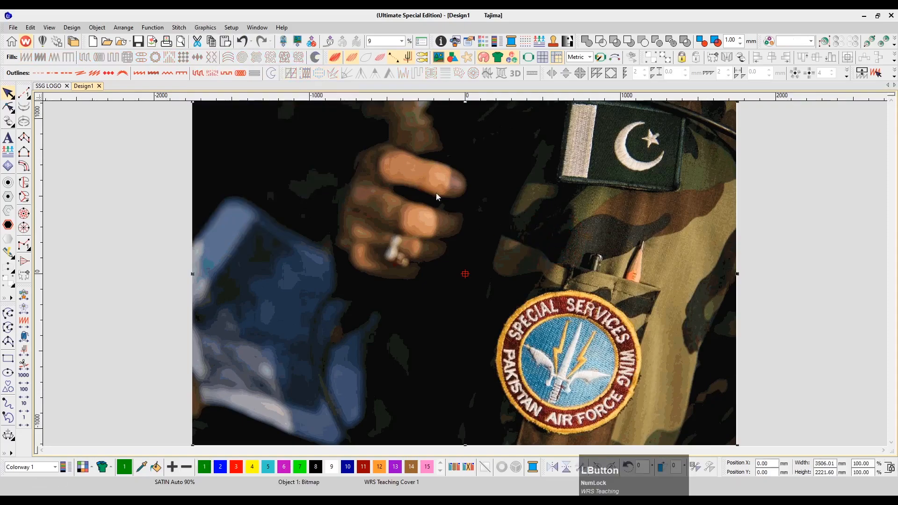
{"action": "left_click", "coordinate": [205, 27]}
{"action": "mouse_move", "coordinate": [249, 93]}
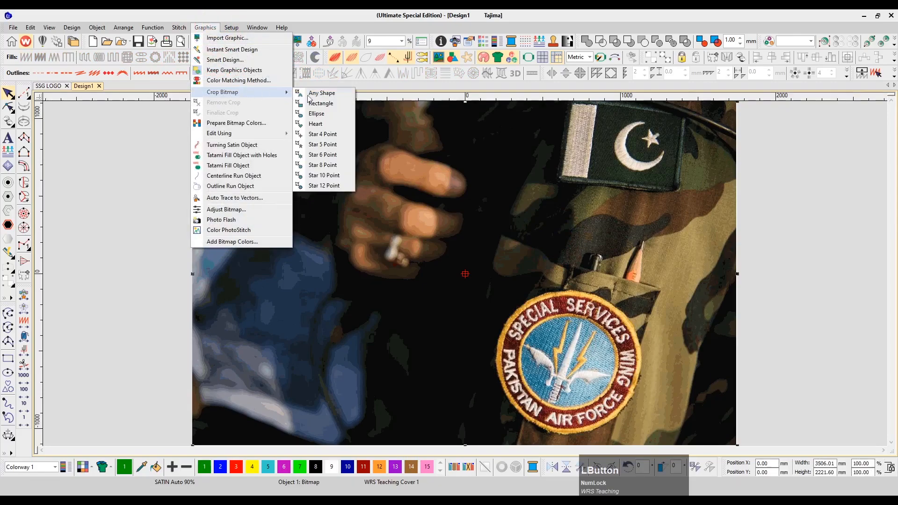
{"action": "left_click", "coordinate": [330, 104]}
{"action": "mouse_move", "coordinate": [480, 276]}
{"action": "left_mouse_down"}
{"action": "mouse_move", "coordinate": [648, 419]}
{"action": "mouse_move", "coordinate": [557, 360]}
{"action": "left_mouse_up"}
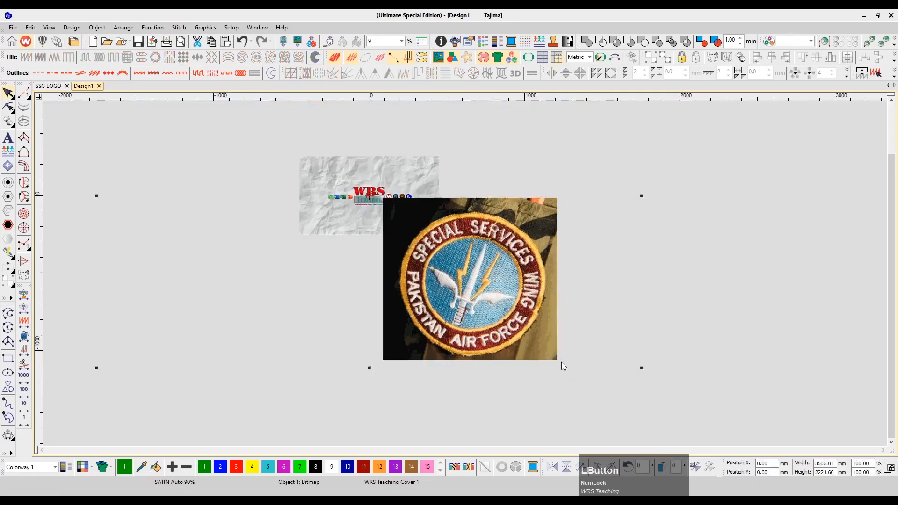
Move the cropped photo away from the backdrop and hide the WRS Teaching backdrop
{"action": "left_click_drag", "start_coordinate": [455, 214], "coordinate": [538, 194]}
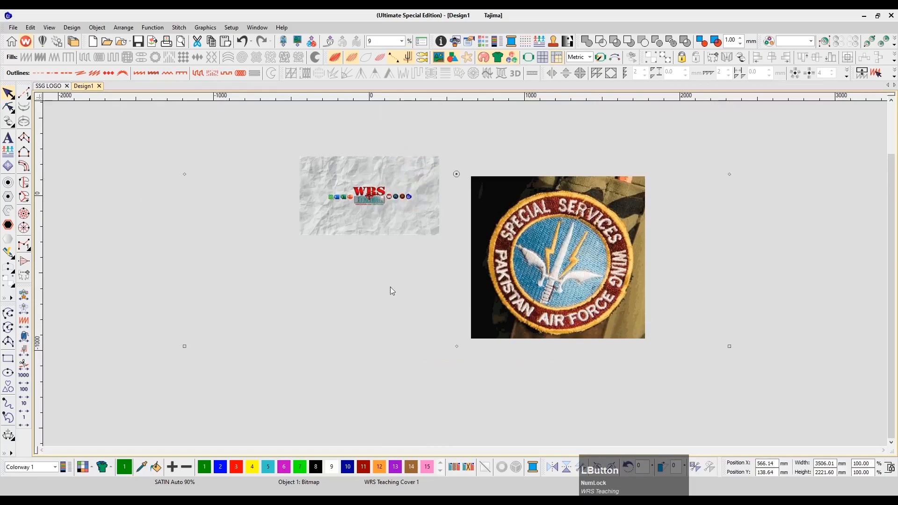
{"action": "left_click", "coordinate": [500, 57]}
{"action": "left_click_drag", "start_coordinate": [574, 240], "coordinate": [383, 213]}
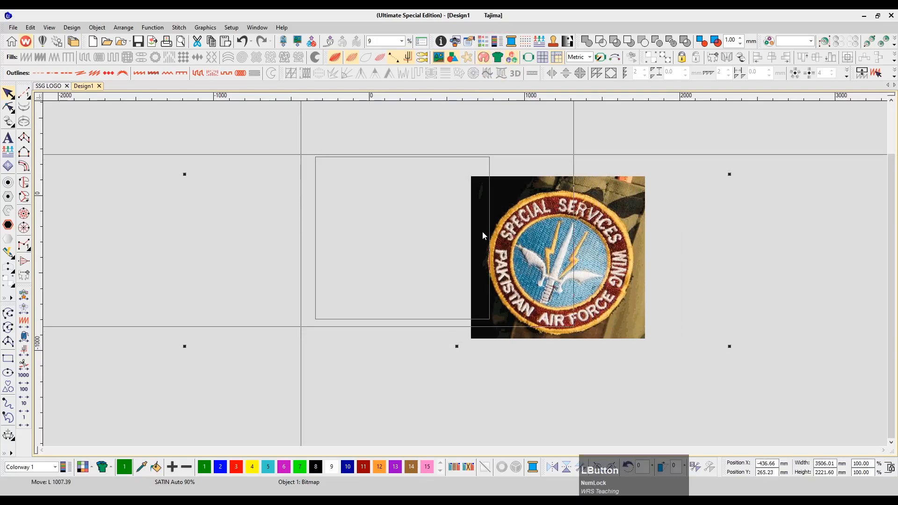
{"action": "left_click_drag", "start_coordinate": [403, 214], "coordinate": [503, 306]}
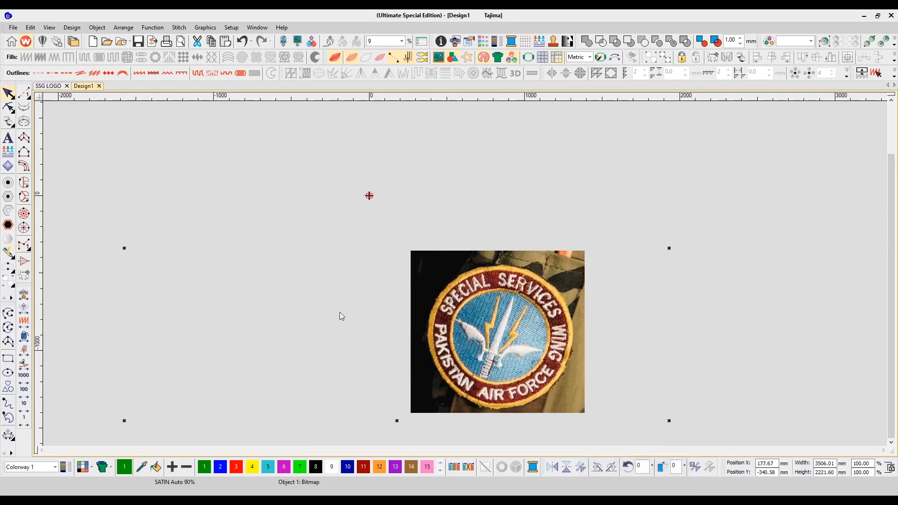
{"action": "left_click_drag", "start_coordinate": [541, 310], "coordinate": [532, 296]}
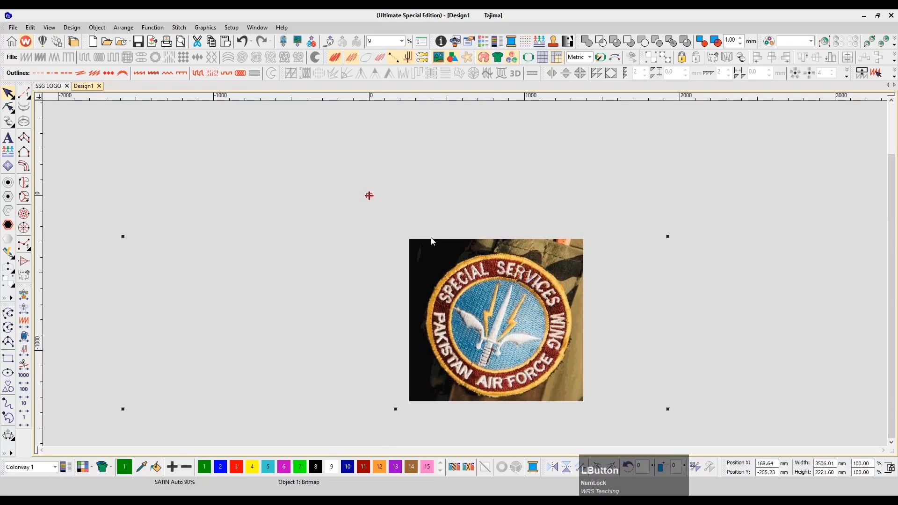
Remove the rectangular crop from the photo
{"action": "left_click", "coordinate": [199, 28]}
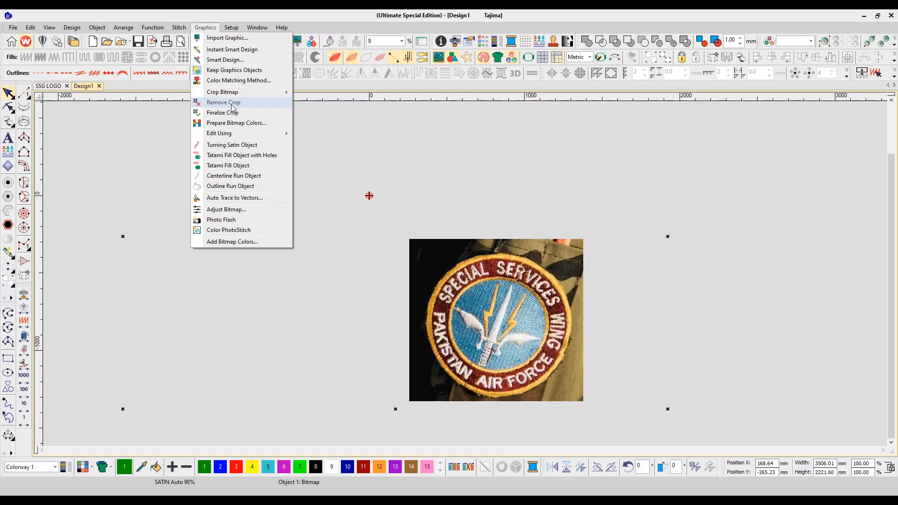
{"action": "left_click", "coordinate": [224, 103]}
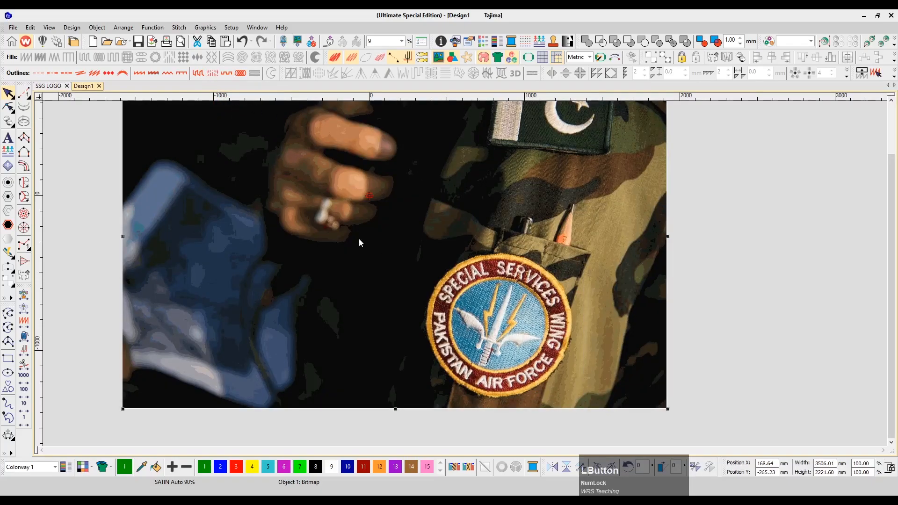
Crop the photo to a rectangle tightly around the round patch and finalize the crop
{"action": "left_click", "coordinate": [204, 27]}
{"action": "left_click", "coordinate": [240, 91]}
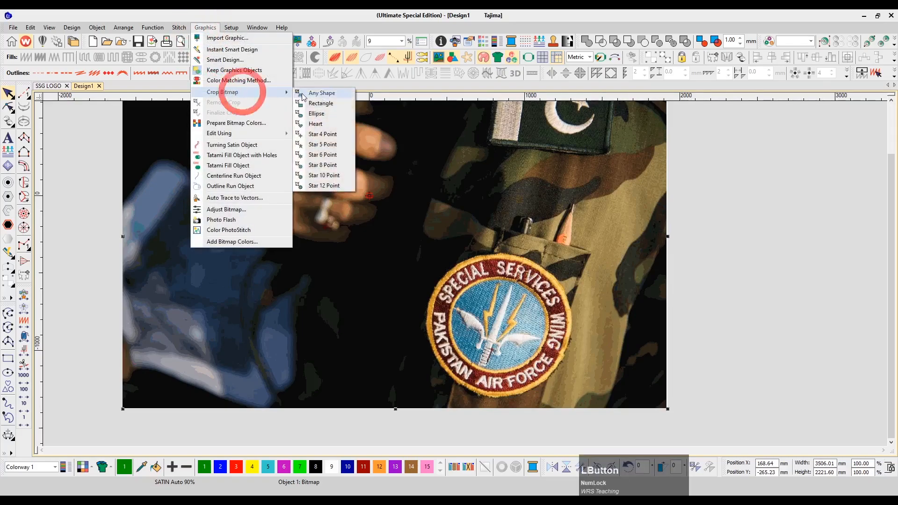
{"action": "left_click", "coordinate": [318, 103]}
{"action": "left_click_drag", "start_coordinate": [416, 242], "coordinate": [576, 400]}
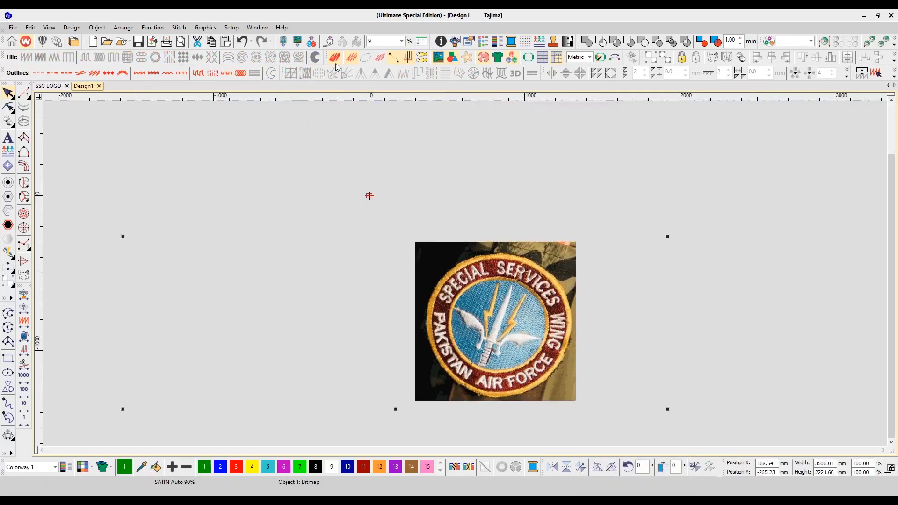
{"action": "left_click", "coordinate": [210, 30]}
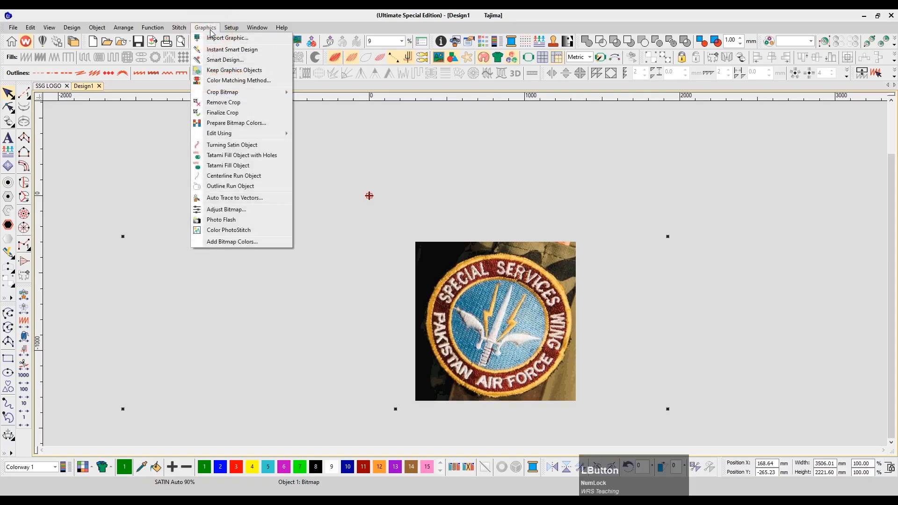
{"action": "left_click", "coordinate": [232, 114]}
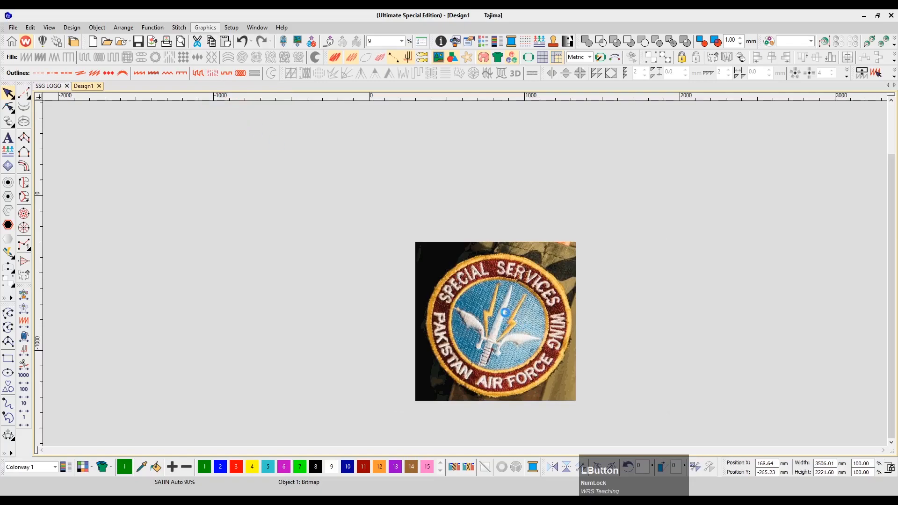
Rotate the patch bitmap counterclockwise until the sword in its centre stands vertical
{"action": "scroll", "coordinate": [537, 280], "scroll_direction": "down", "scroll_amount": 3}
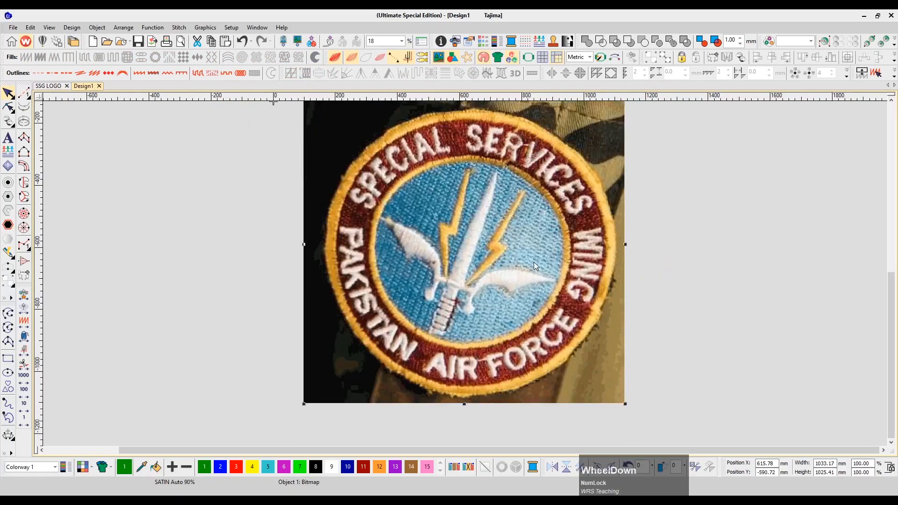
{"action": "left_click", "coordinate": [513, 267]}
{"action": "left_click_drag", "start_coordinate": [626, 402], "coordinate": [678, 365]}
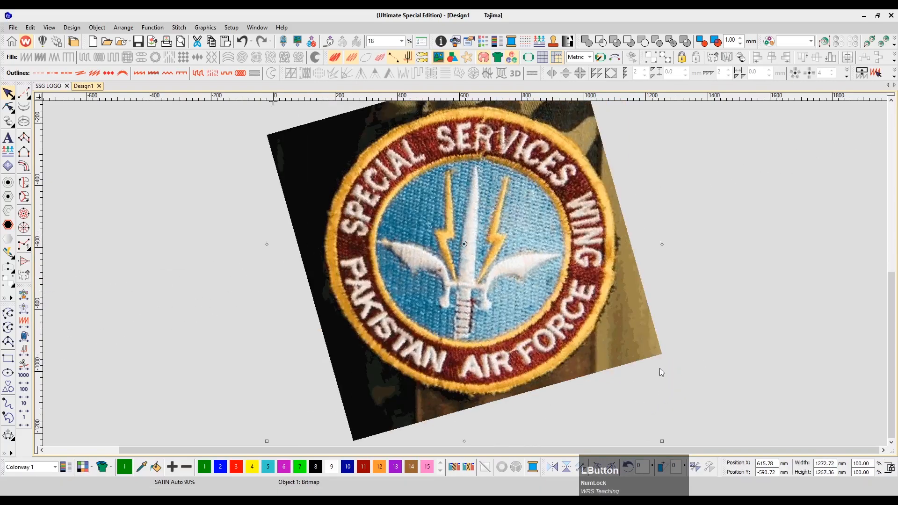
{"action": "left_click_drag", "start_coordinate": [661, 442], "coordinate": [678, 430]}
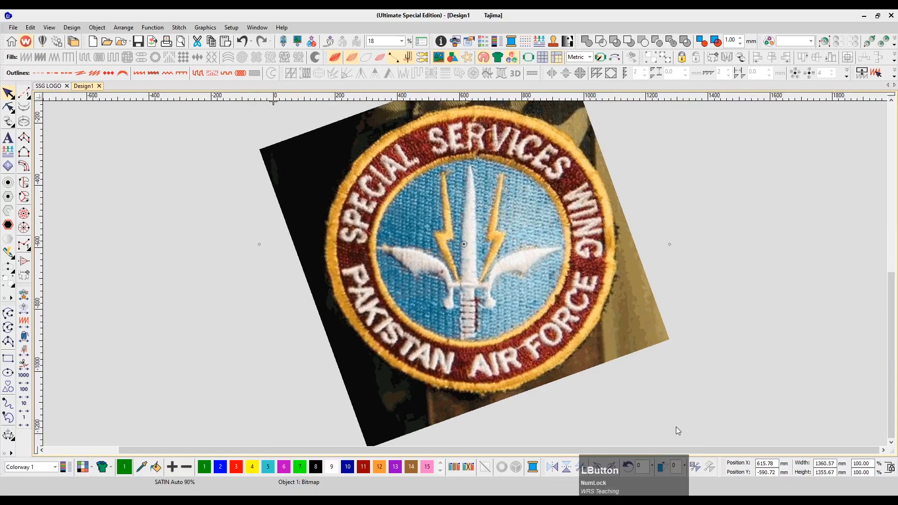
Place a horizontal guide at the patch's upper edge and a vertical guide at its left edge
{"action": "left_click", "coordinate": [648, 344]}
{"action": "left_click_drag", "start_coordinate": [42, 128], "coordinate": [74, 105]}
{"action": "left_click_drag", "start_coordinate": [352, 97], "coordinate": [325, 106]}
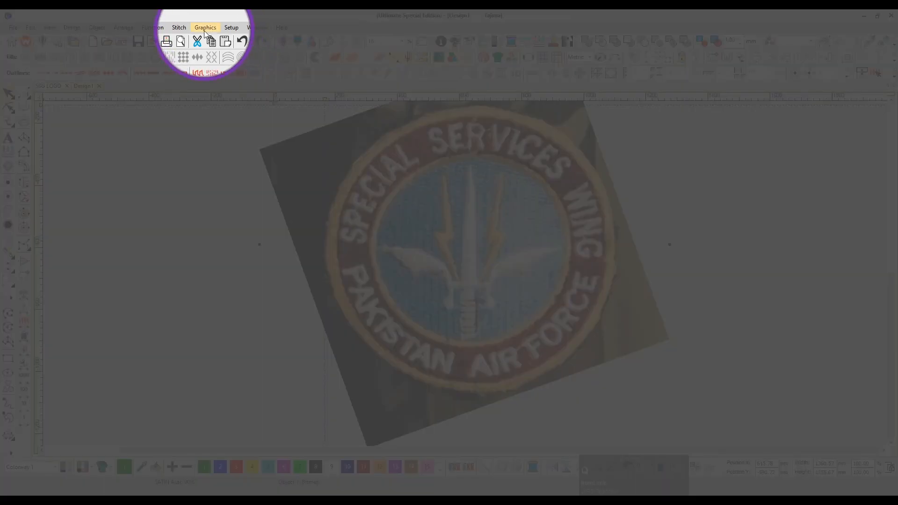
Crop the bitmap to an ellipse along the patch's outer yellow border, starting from the guide intersection, and finalize the crop
{"action": "left_click", "coordinate": [205, 28]}
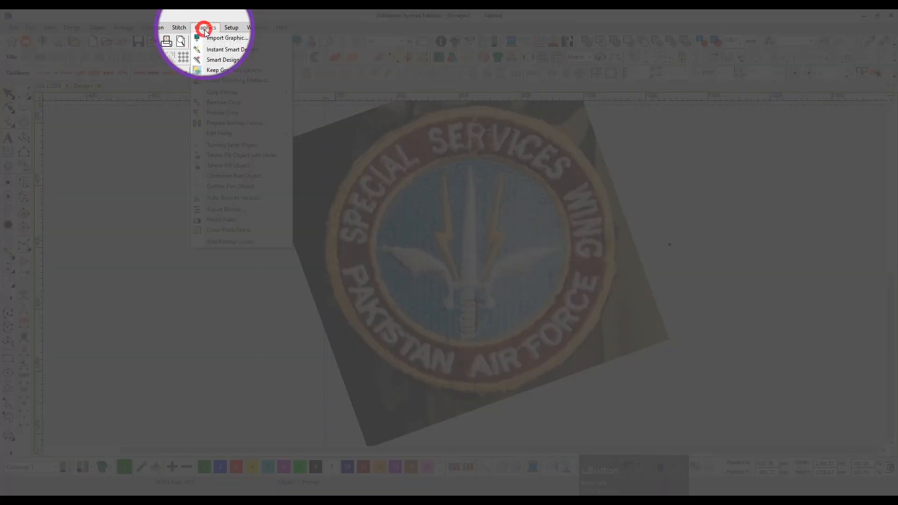
{"action": "mouse_move", "coordinate": [243, 92]}
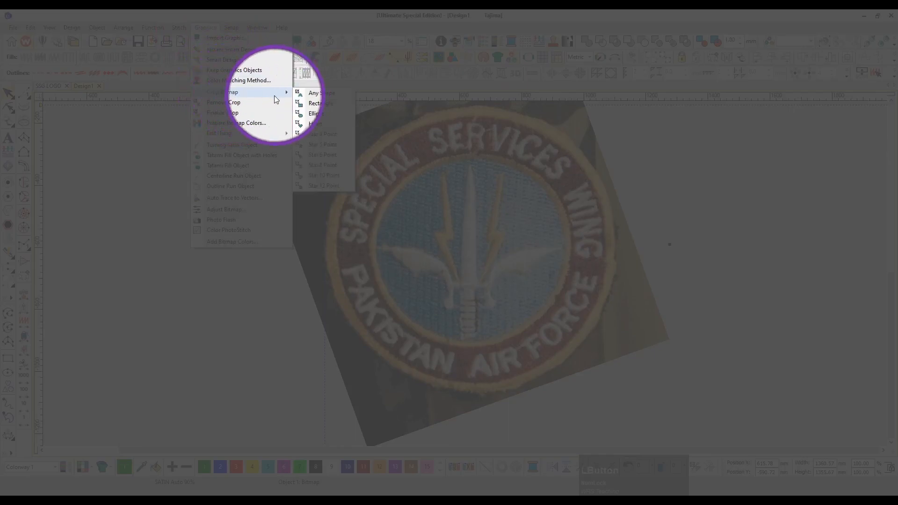
{"action": "left_click", "coordinate": [317, 114]}
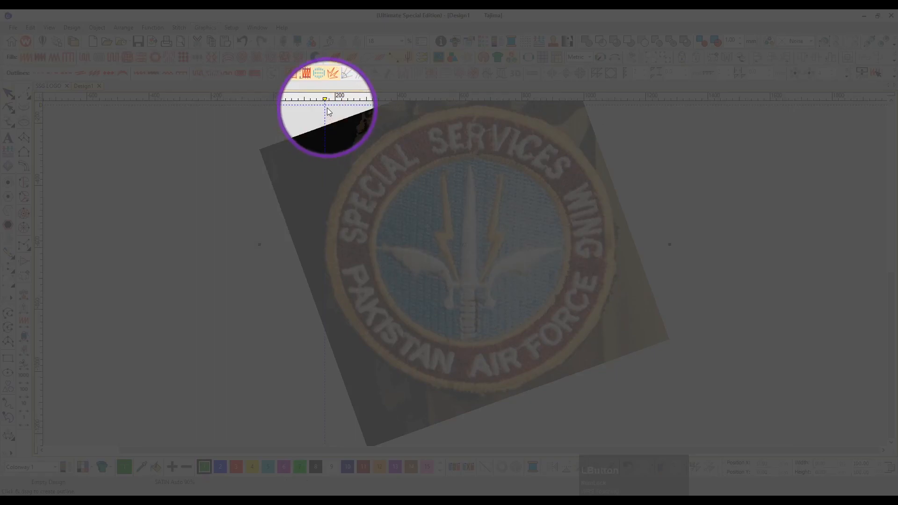
{"action": "key", "text": "ctrl+q"}
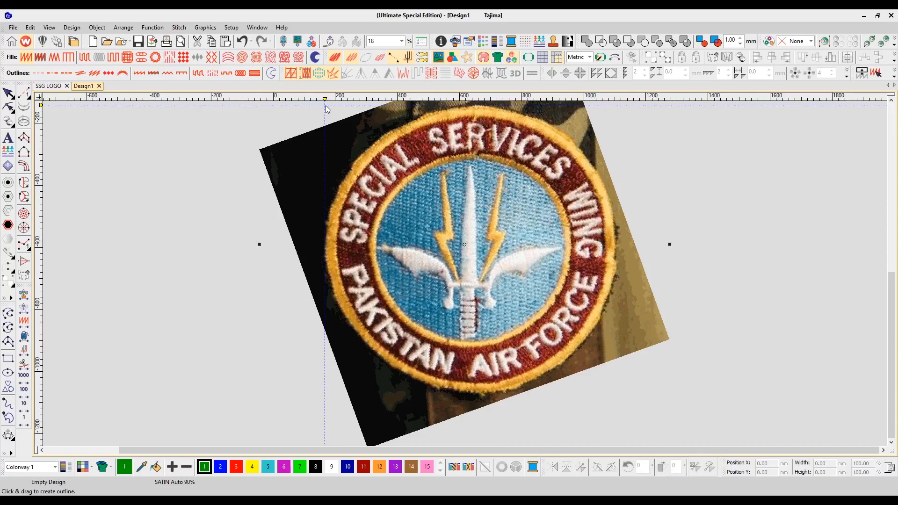
{"action": "left_click_drag", "start_coordinate": [326, 109], "coordinate": [618, 397]}
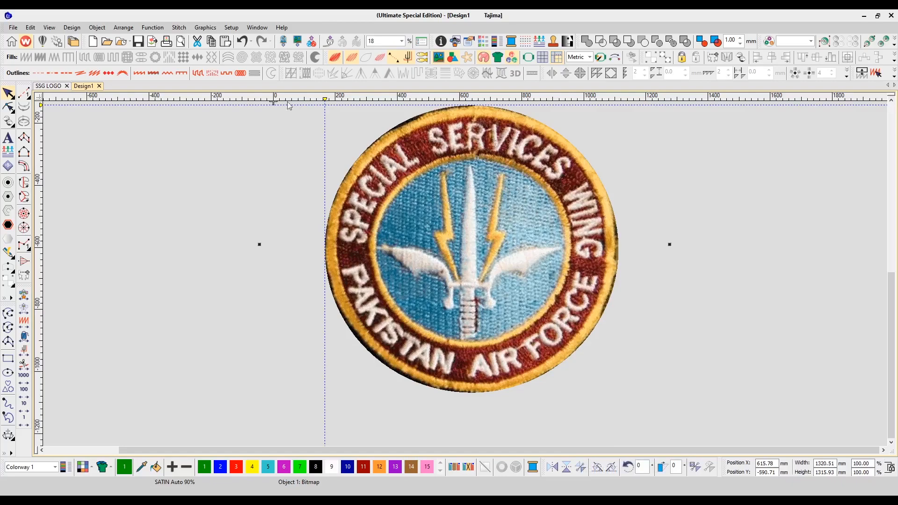
{"action": "left_click", "coordinate": [205, 27]}
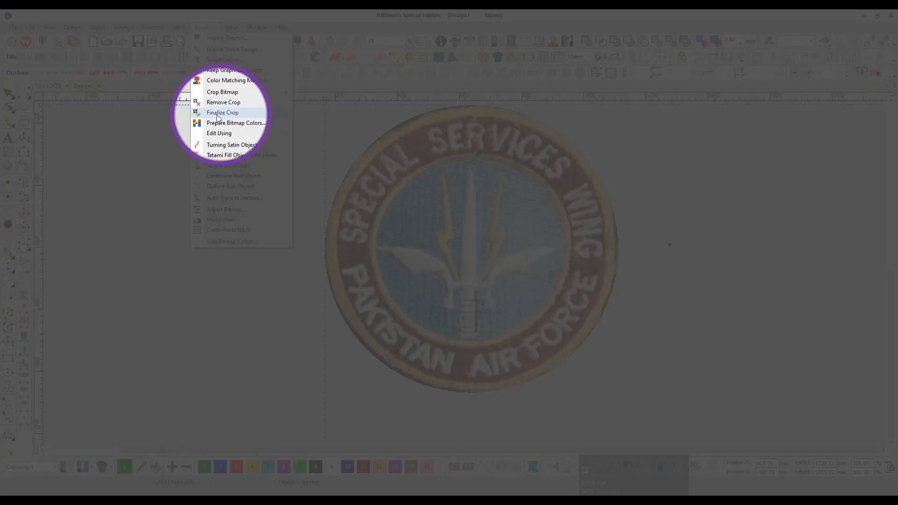
{"action": "left_click", "coordinate": [220, 113]}
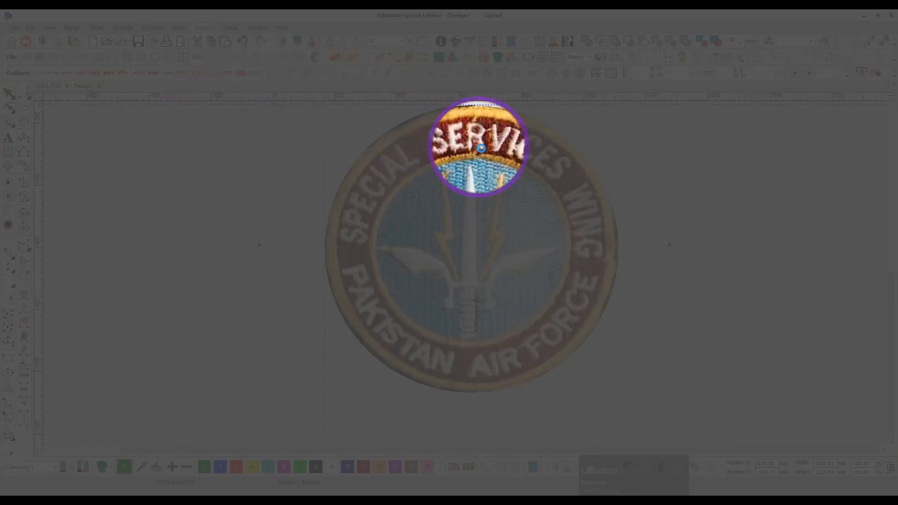
Remove the vertical and horizontal guides from the design window
{"action": "scroll", "coordinate": [528, 163], "scroll_direction": "down", "scroll_amount": 1}
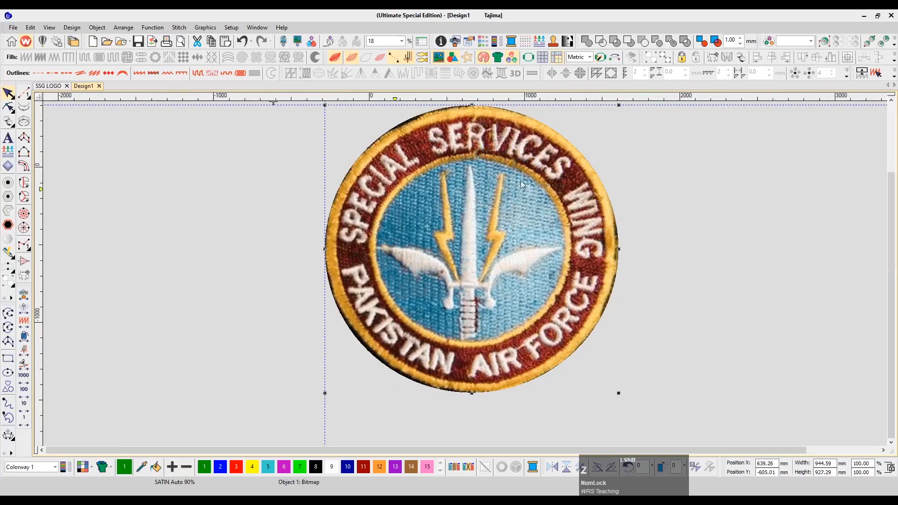
{"action": "left_click", "coordinate": [541, 225]}
{"action": "left_click_drag", "start_coordinate": [395, 100], "coordinate": [59, 230]}
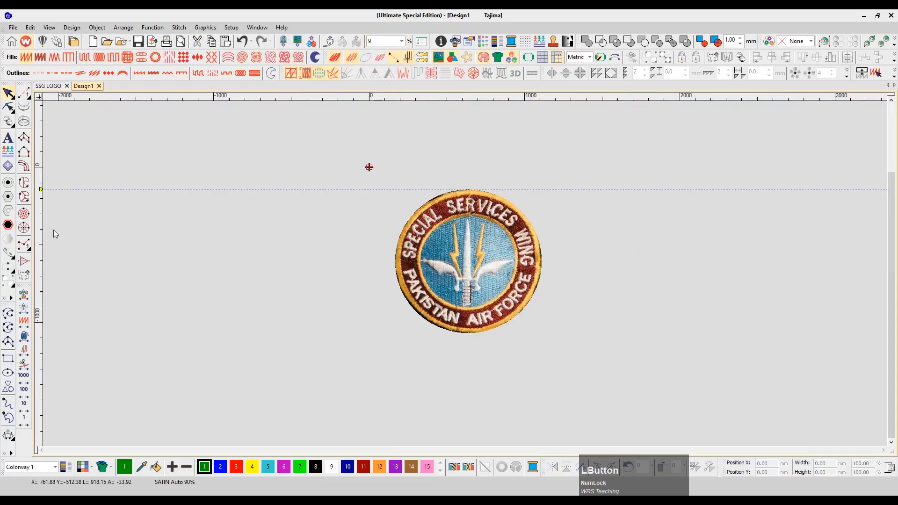
{"action": "left_click_drag", "start_coordinate": [41, 193], "coordinate": [134, 205]}
Set the patch bitmap's X and Y position to 0 to centre it on the design origin
{"action": "left_click", "coordinate": [453, 274]}
{"action": "left_click_drag", "start_coordinate": [773, 464], "coordinate": [658, 462]}
{"action": "key", "text": "BackSpace"}
{"action": "left_click_drag", "start_coordinate": [775, 472], "coordinate": [693, 470]}
{"action": "key", "text": "BackSpace"}
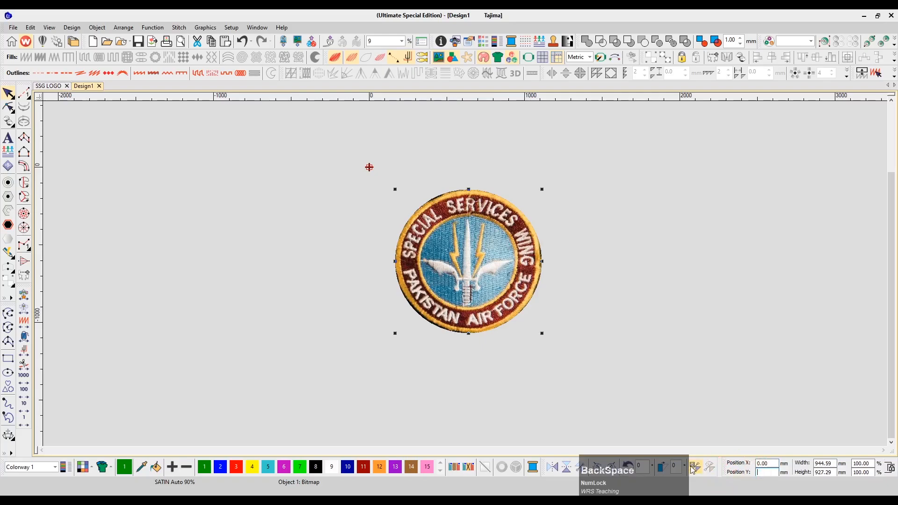
{"action": "key", "text": "Return"}
Switch the measurement system from Metric to U.S. units
{"action": "scroll", "coordinate": [464, 301], "scroll_direction": "up", "scroll_amount": 2}
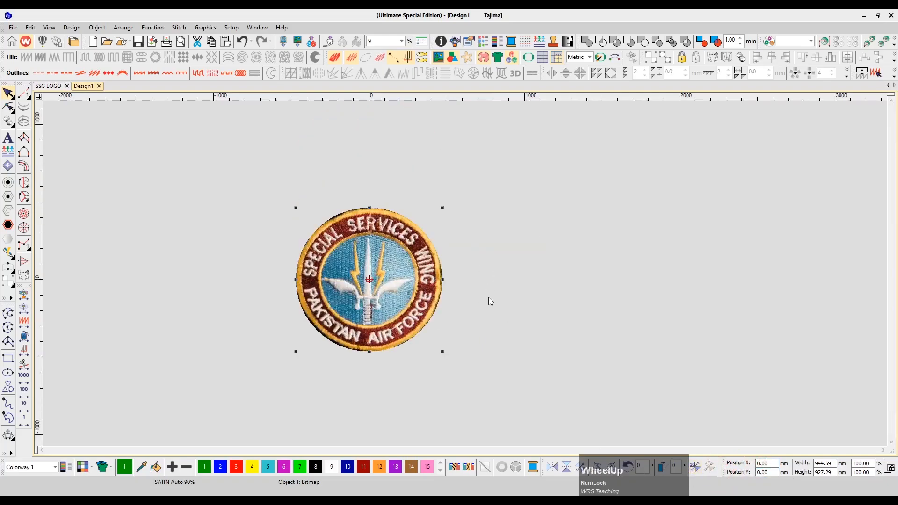
{"action": "scroll", "coordinate": [477, 297], "scroll_direction": "left", "scroll_amount": 1}
{"action": "left_click", "coordinate": [440, 275]}
{"action": "left_click", "coordinate": [589, 57]}
{"action": "left_click", "coordinate": [579, 70]}
Set the patch bitmap's width to 3.5 in
{"action": "left_click", "coordinate": [480, 285]}
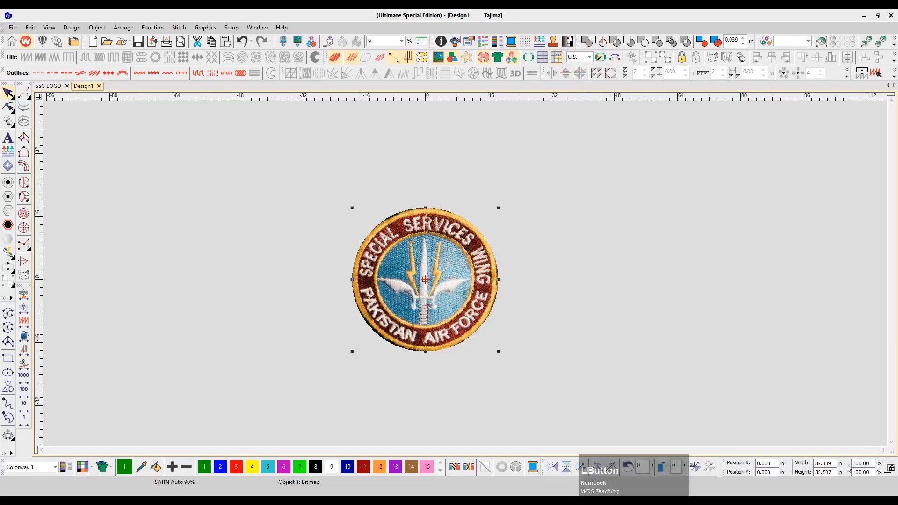
{"action": "left_click", "coordinate": [834, 462]}
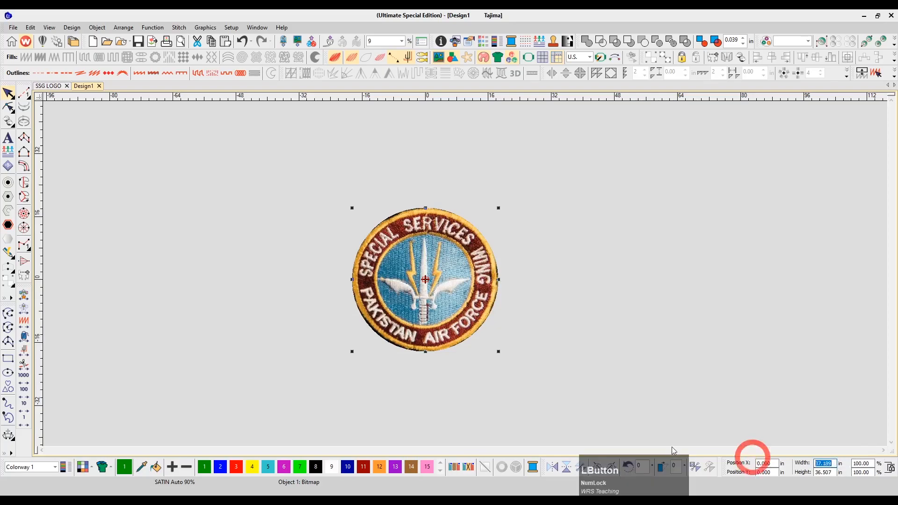
{"action": "type", "text": ".5"}
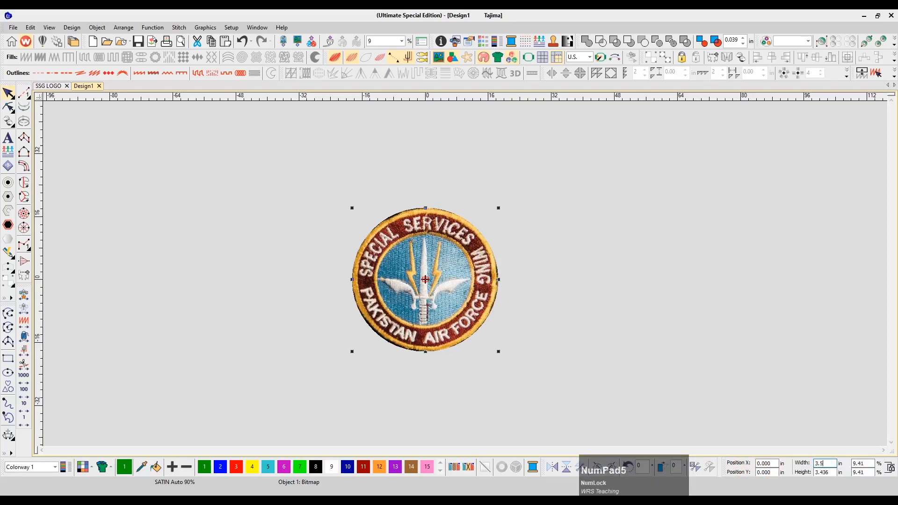
{"action": "key", "text": "KP_Enter"}
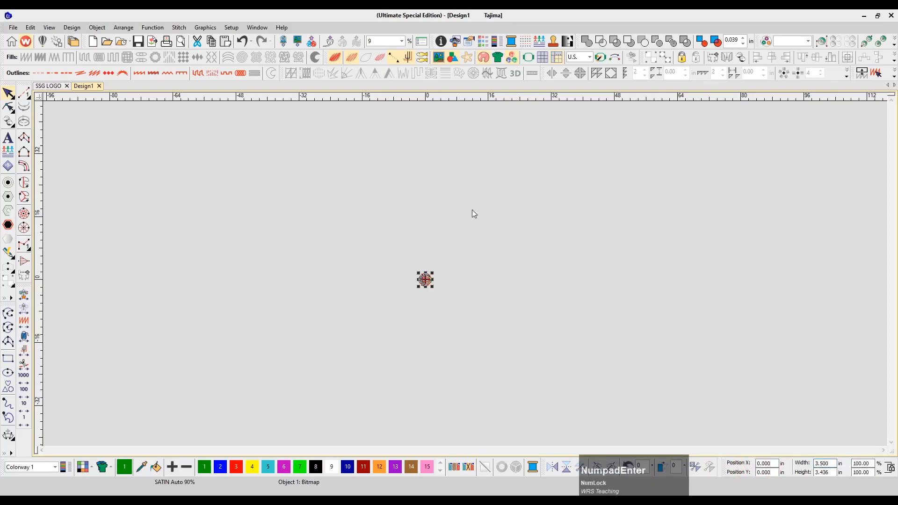
Draw a filled circle about 2.2 in across from the design origin out to the patch's inner yellow border
{"action": "scroll", "coordinate": [472, 209], "scroll_direction": "up", "scroll_amount": 5, "text": "ctrl"}
{"action": "scroll", "coordinate": [402, 339], "scroll_direction": "down", "scroll_amount": 3}
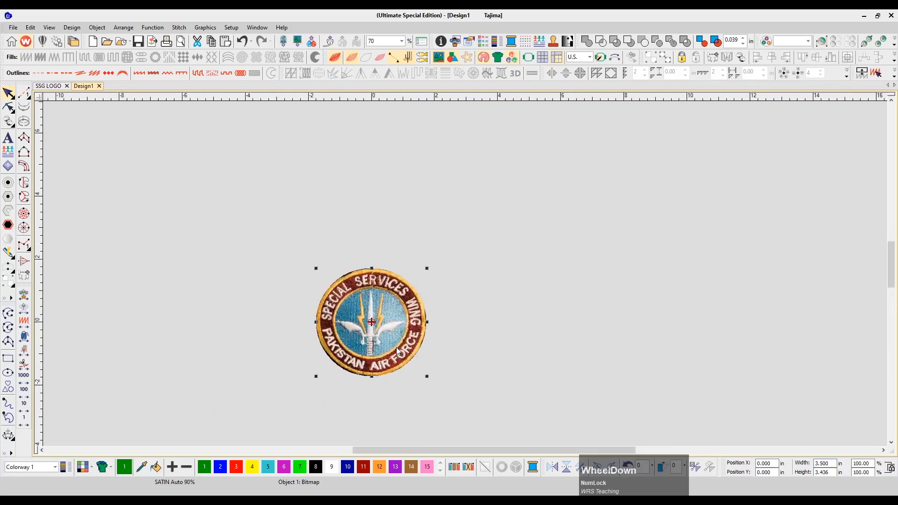
{"action": "scroll", "coordinate": [401, 336], "scroll_direction": "up", "scroll_amount": 2, "text": "ctrl"}
{"action": "scroll", "coordinate": [405, 334], "scroll_direction": "down", "scroll_amount": 2}
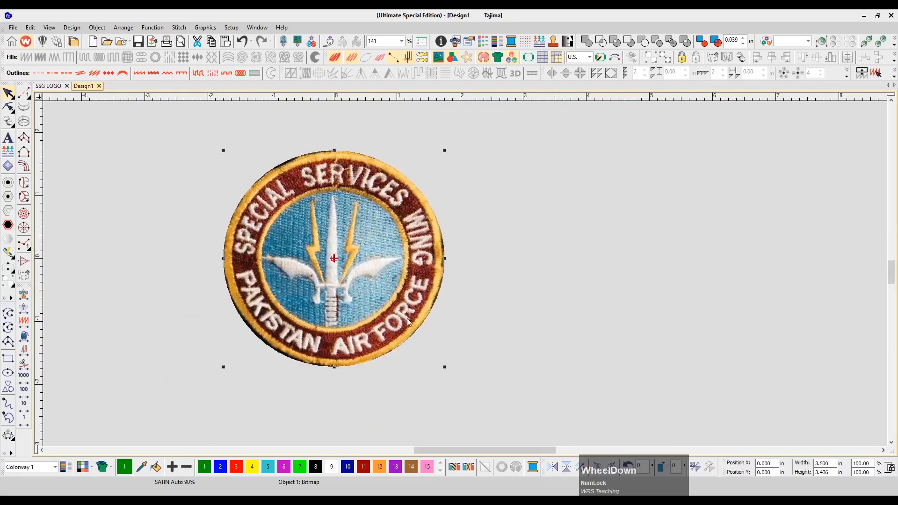
{"action": "left_click", "coordinate": [450, 201]}
{"action": "key", "text": "z"}
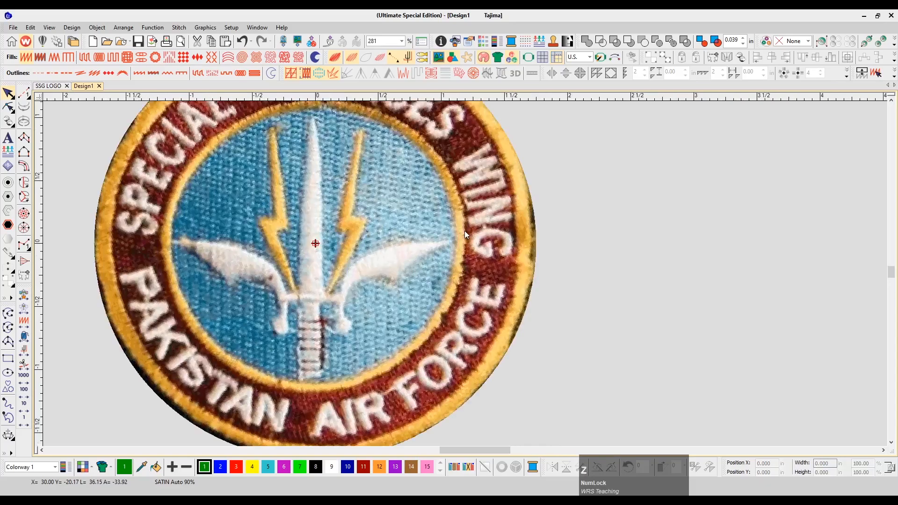
{"action": "scroll", "coordinate": [473, 231], "scroll_direction": "left", "scroll_amount": 1}
{"action": "left_click", "coordinate": [473, 231]}
{"action": "key", "text": "shift+z"}
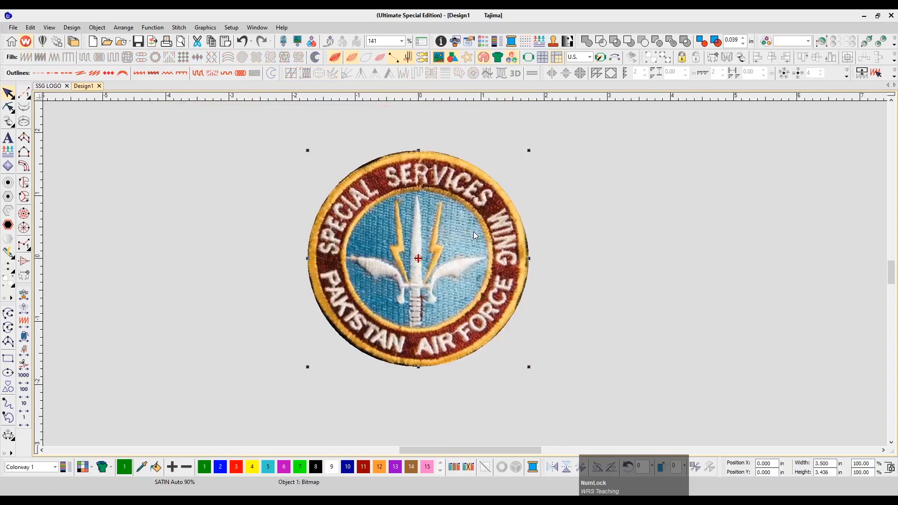
{"action": "left_click", "coordinate": [537, 231]}
{"action": "key", "text": "z"}
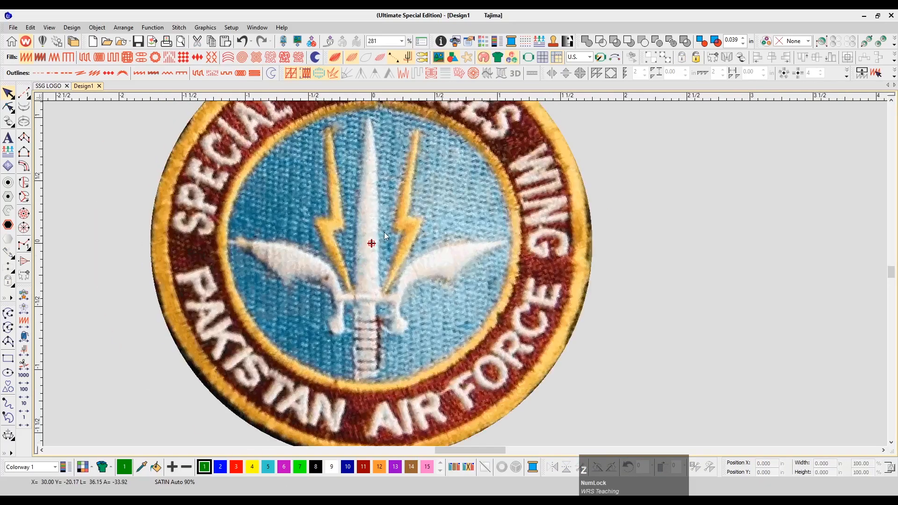
{"action": "left_click", "coordinate": [8, 372]}
{"action": "left_click", "coordinate": [371, 243]}
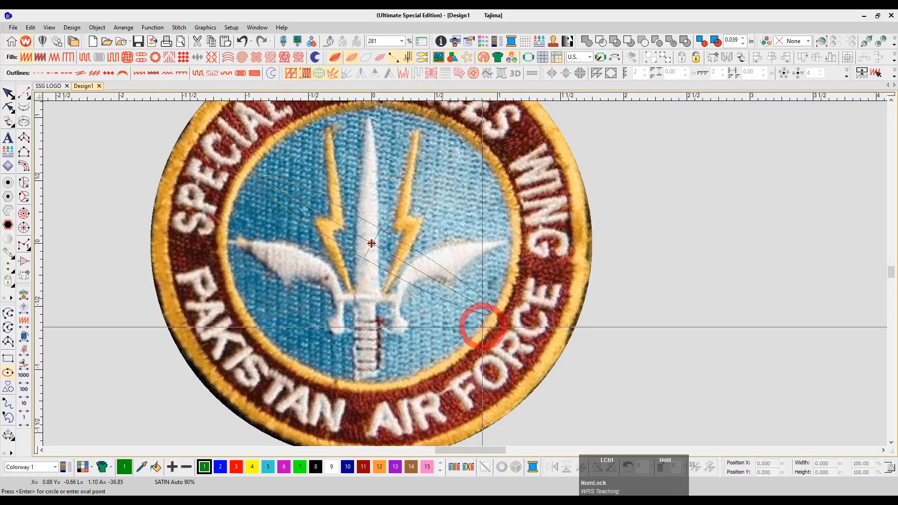
{"action": "left_click", "coordinate": [491, 313]}
{"action": "key", "text": "Escape"}
Move the green circle into the empty area beside the patch and change its fill from satin to Tatami
{"action": "left_click_drag", "start_coordinate": [428, 253], "coordinate": [817, 251]}
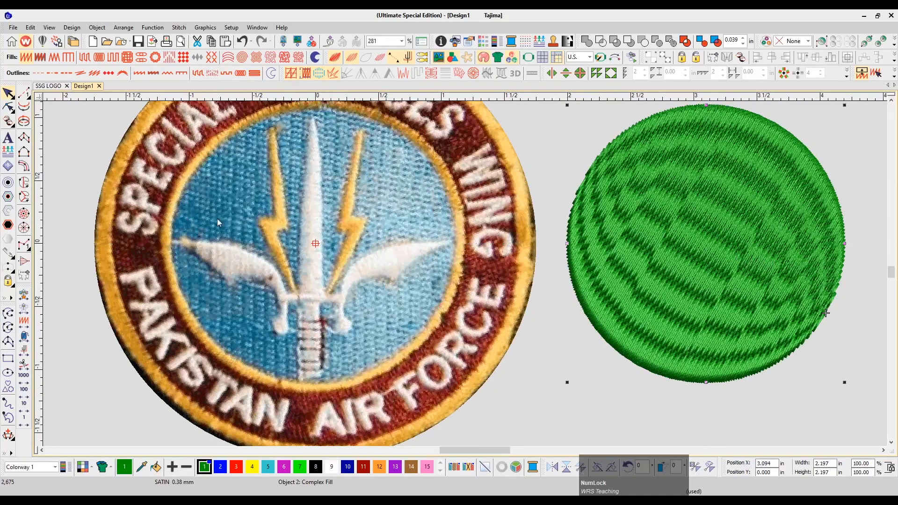
{"action": "left_click", "coordinate": [601, 261]}
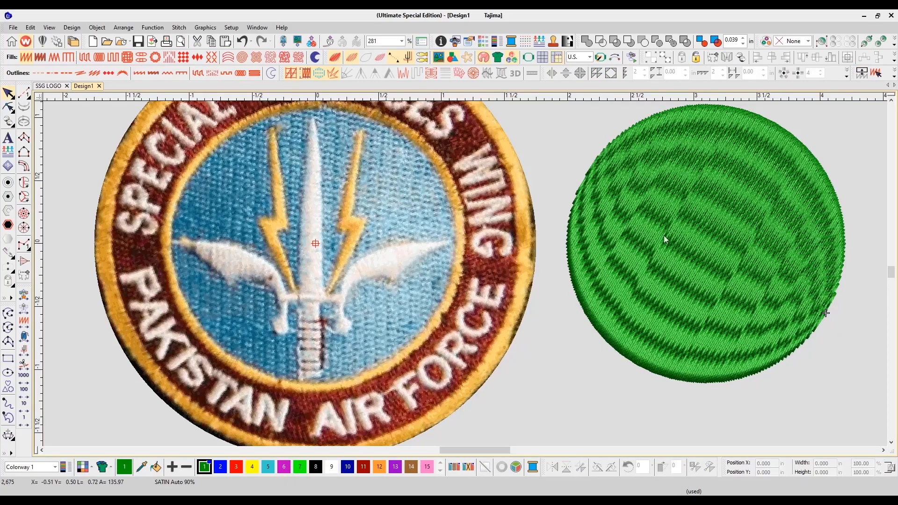
{"action": "left_click", "coordinate": [633, 258]}
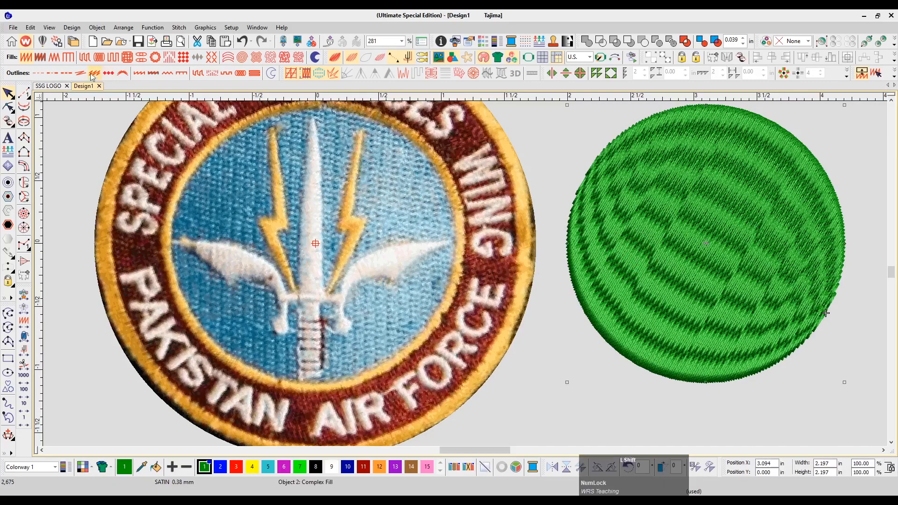
{"action": "left_click", "coordinate": [86, 58]}
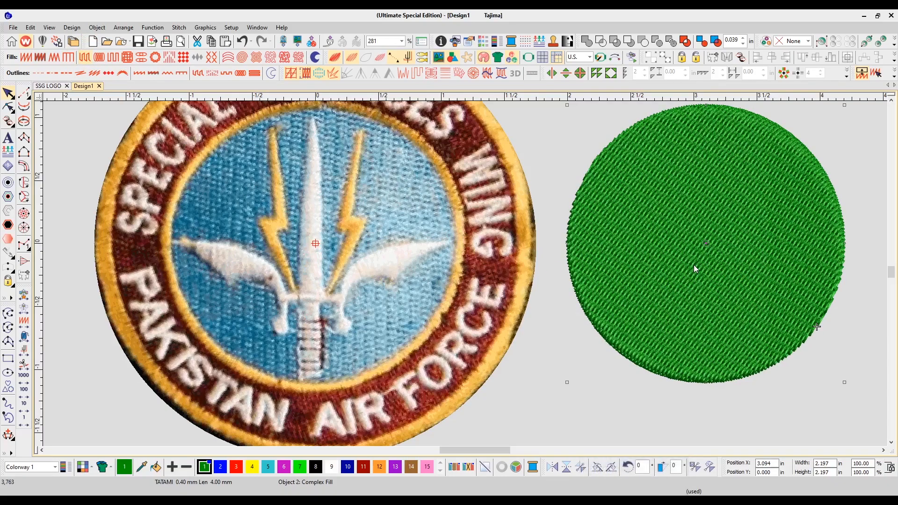
{"action": "left_click_drag", "start_coordinate": [672, 259], "coordinate": [660, 256]}
Reshape the green circle's stitch angle so the rows run horizontally
{"action": "key", "text": "z"}
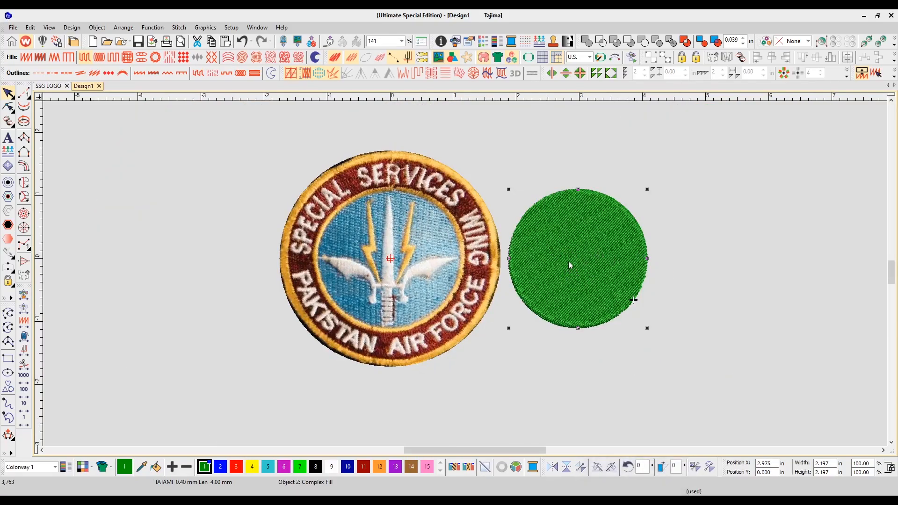
{"action": "key", "text": "h"}
{"action": "left_click_drag", "start_coordinate": [577, 208], "coordinate": [600, 327]}
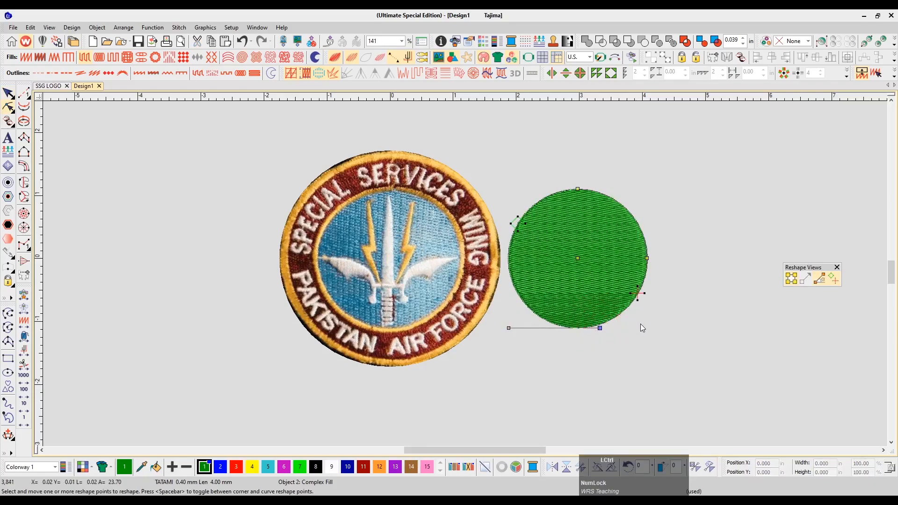
Move the green circle's stitch start point to its bottom edge and its end point to its top edge
{"action": "key", "text": "z"}
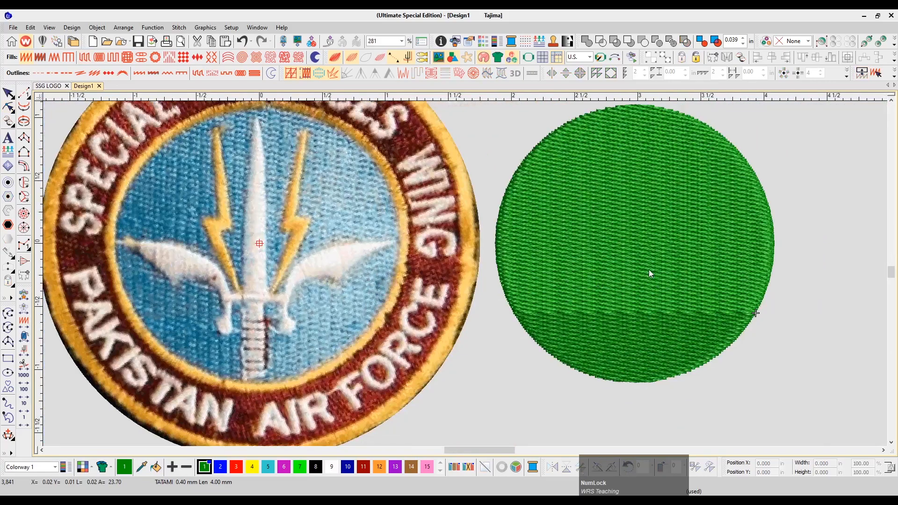
{"action": "left_click", "coordinate": [649, 270]}
{"action": "key", "text": "h"}
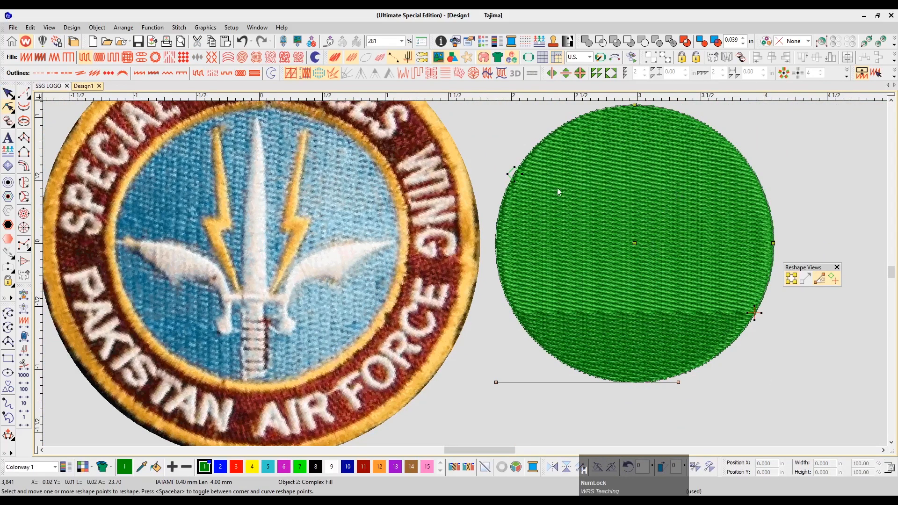
{"action": "left_click_drag", "start_coordinate": [511, 173], "coordinate": [622, 395]}
{"action": "left_click_drag", "start_coordinate": [756, 311], "coordinate": [522, 182]}
{"action": "key", "text": "shift+z"}
{"action": "scroll", "coordinate": [630, 252], "scroll_direction": "left", "scroll_amount": 1}
{"action": "key", "text": "Escape"}
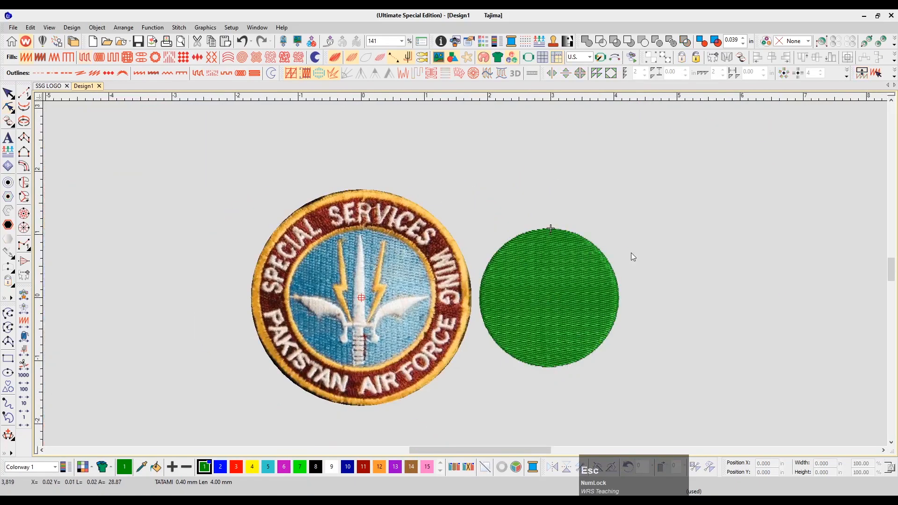
Recolour the circle with turquoise palette colour 5
{"action": "key", "text": "z"}
{"action": "scroll", "coordinate": [648, 293], "scroll_direction": "down", "scroll_amount": 1}
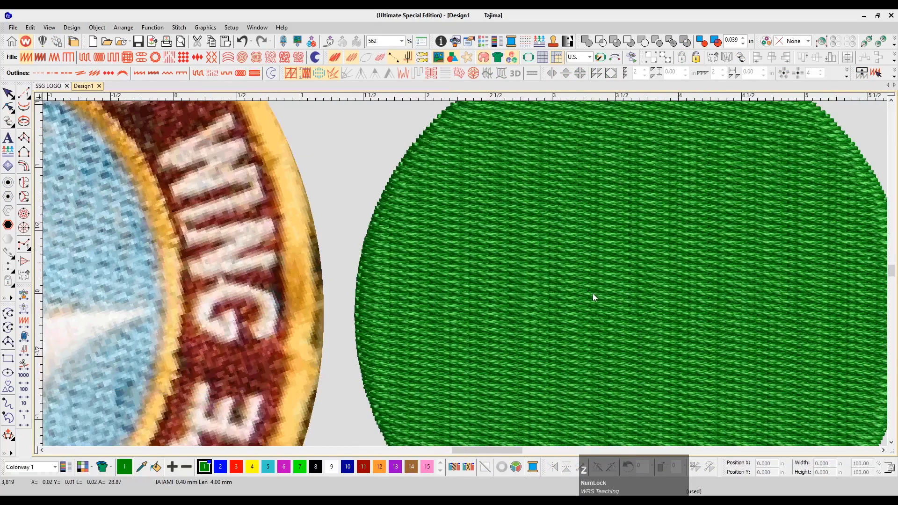
{"action": "key", "text": "shift+z"}
{"action": "left_click", "coordinate": [617, 300]}
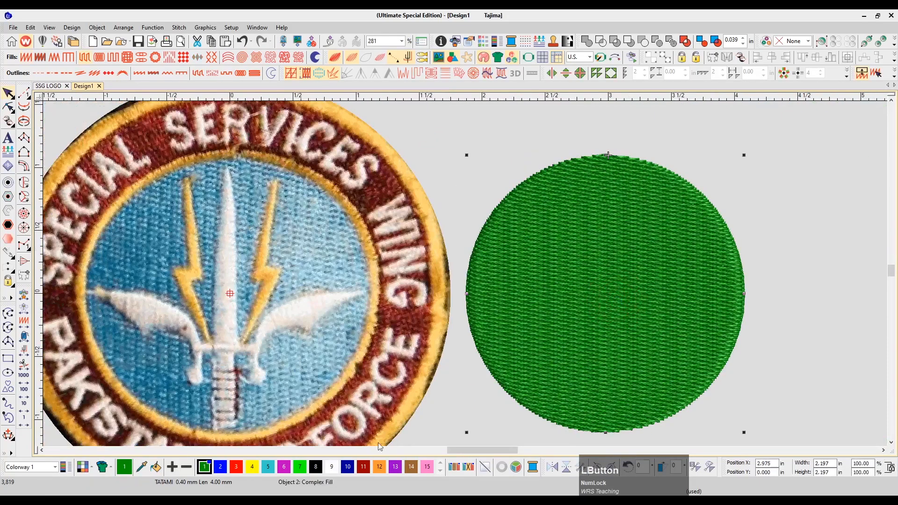
{"action": "left_click", "coordinate": [273, 468]}
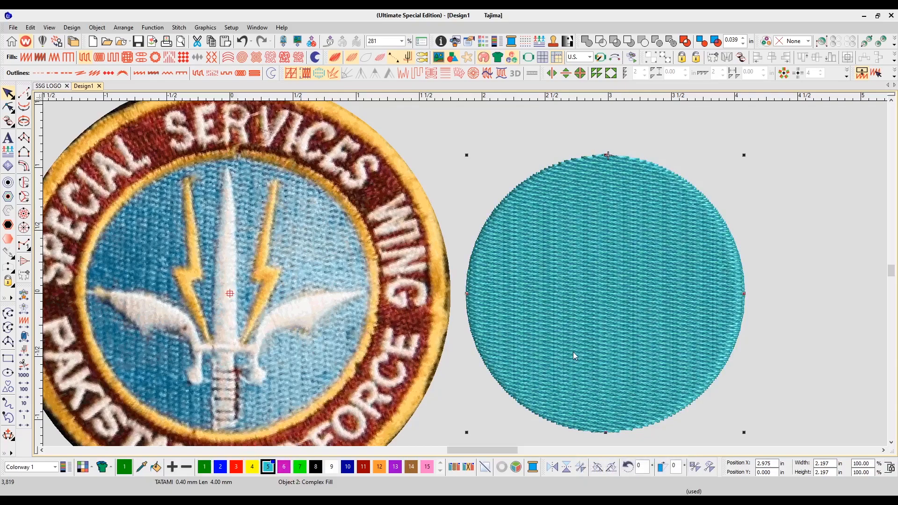
Adjust the circle's thread colour in the Color Wheel, lowering the brightness to about 76 and shifting the hue towards blue
{"action": "left_click", "coordinate": [512, 469]}
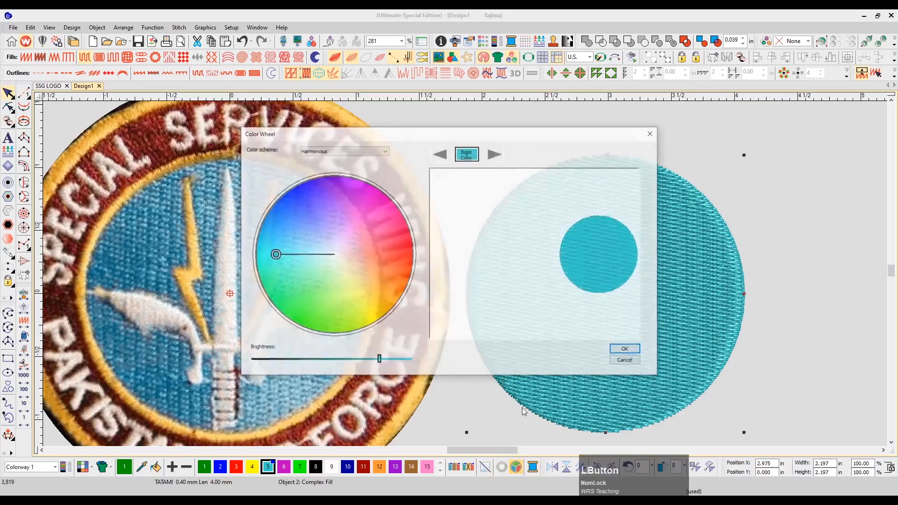
{"action": "left_click_drag", "start_coordinate": [379, 363], "coordinate": [373, 364]}
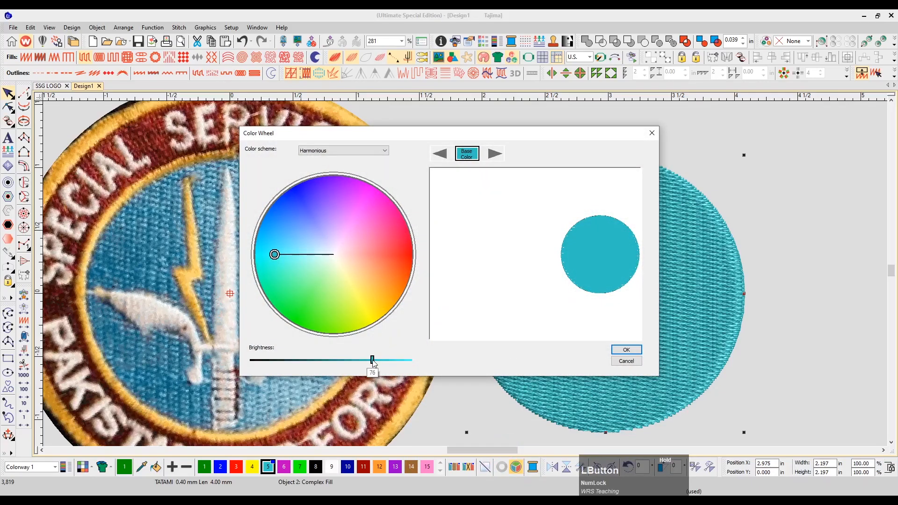
{"action": "left_click_drag", "start_coordinate": [271, 254], "coordinate": [276, 245]}
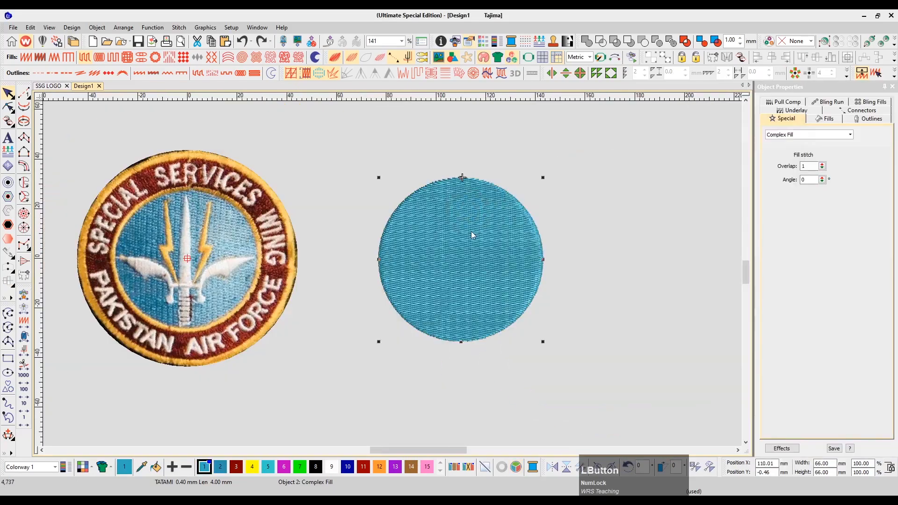
Move the 66 mm blue circle closer to the patch, to about X 104.4 mm and Y -0.8 mm
{"action": "left_click_drag", "start_coordinate": [470, 231], "coordinate": [448, 232]}
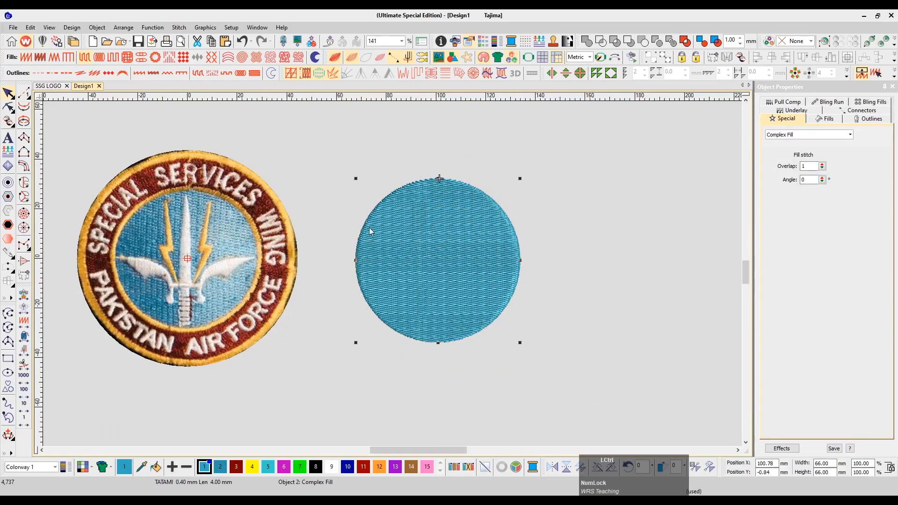
{"action": "scroll", "coordinate": [462, 239], "scroll_direction": "left", "scroll_amount": 2}
{"action": "scroll", "coordinate": [506, 250], "scroll_direction": "right", "scroll_amount": 1}
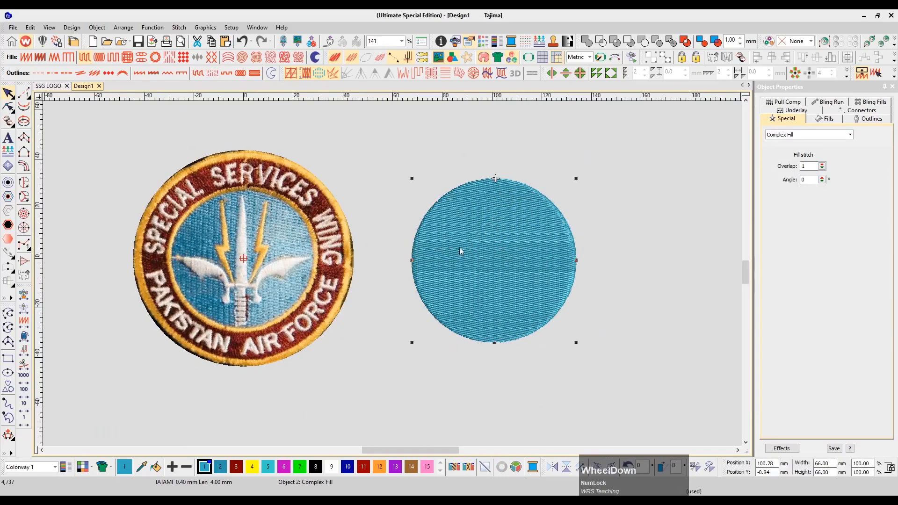
{"action": "left_click_drag", "start_coordinate": [473, 243], "coordinate": [482, 243]}
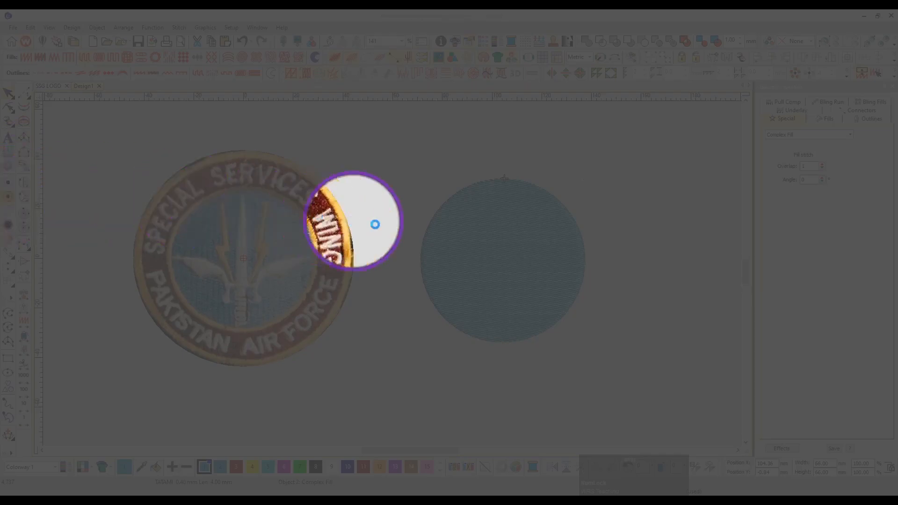
Open Outlines & Offsets for the blue circle and add a second offset in dark red colour C11
{"action": "left_click", "coordinate": [10, 198]}
{"action": "left_click_drag", "start_coordinate": [475, 137], "coordinate": [736, 137]}
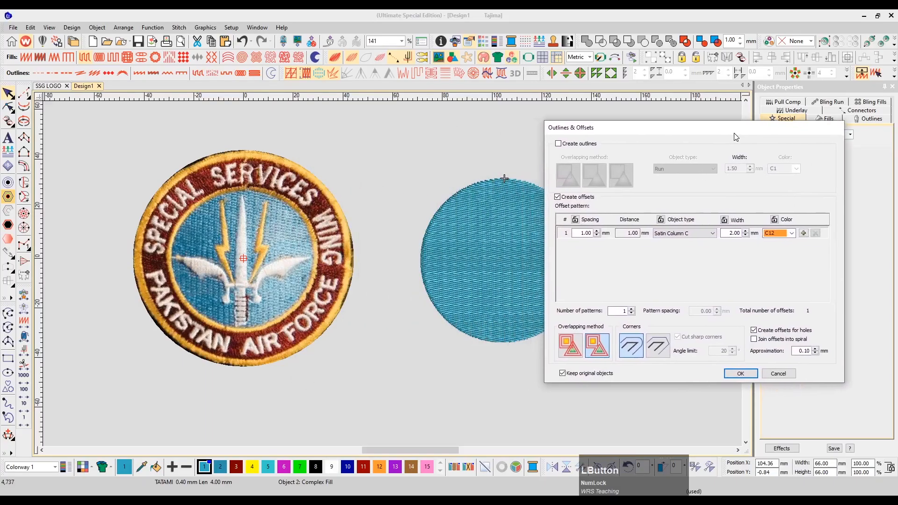
{"action": "left_click_drag", "start_coordinate": [580, 234], "coordinate": [619, 234]}
{"action": "key", "text": "Tab"}
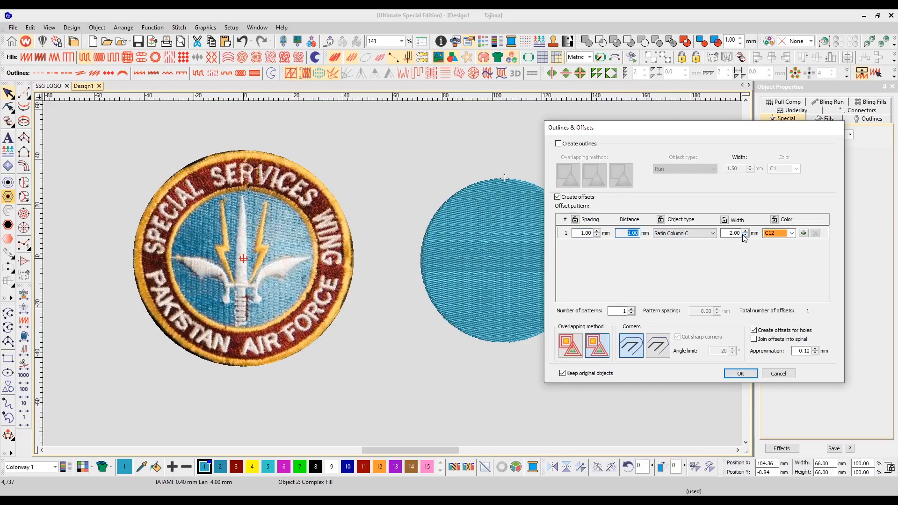
{"action": "left_click", "coordinate": [802, 232]}
{"action": "left_click", "coordinate": [776, 244]}
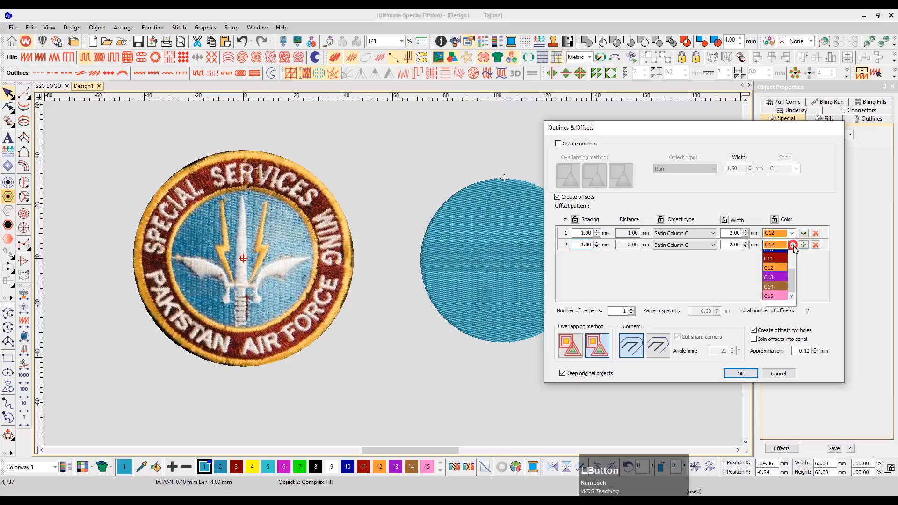
{"action": "left_click", "coordinate": [774, 278]}
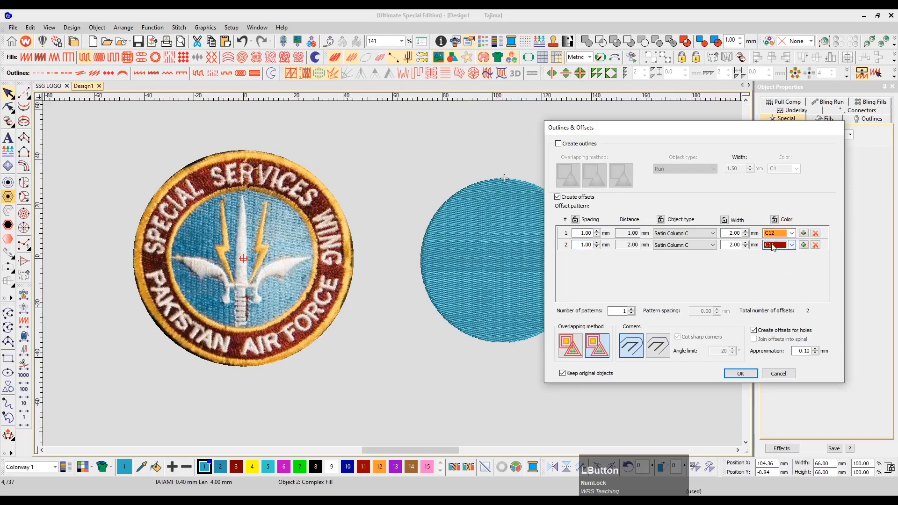
Set the second offset's spacing to 9 mm and its width to 15 mm
{"action": "double_click", "coordinate": [573, 244]}
{"action": "type", "text": "9"}
{"action": "key", "text": "Tab"}
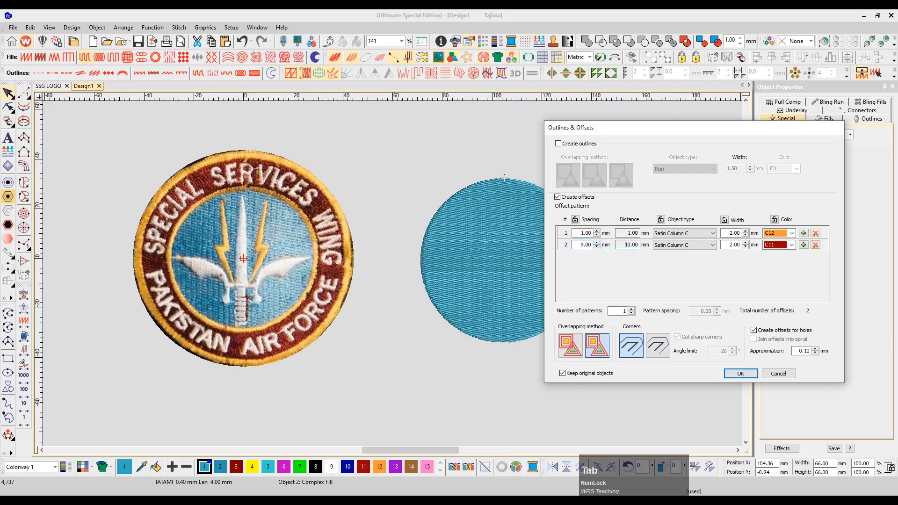
{"action": "double_click", "coordinate": [732, 245]}
{"action": "type", "text": "15"}
{"action": "key", "text": "Tab"}
Add a third offset and set its colour to orange C12
{"action": "left_click", "coordinate": [804, 245]}
{"action": "left_click", "coordinate": [777, 257]}
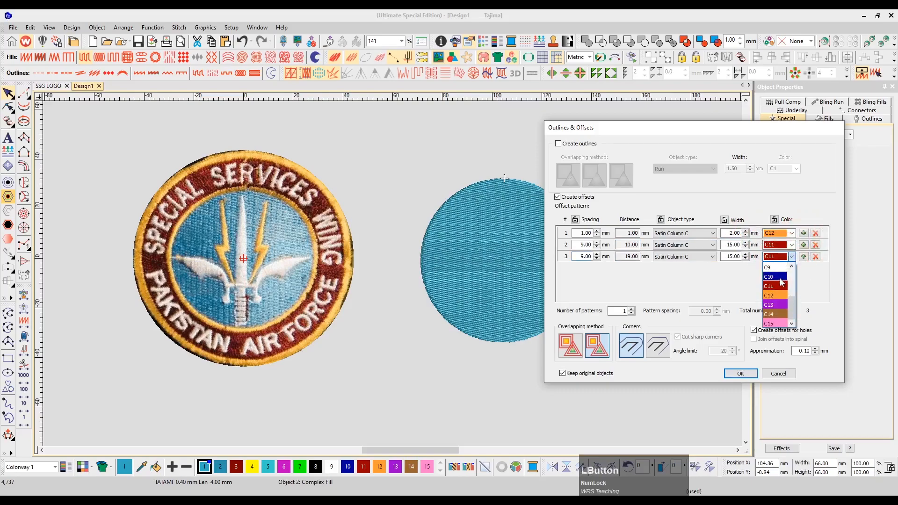
{"action": "left_click", "coordinate": [774, 292]}
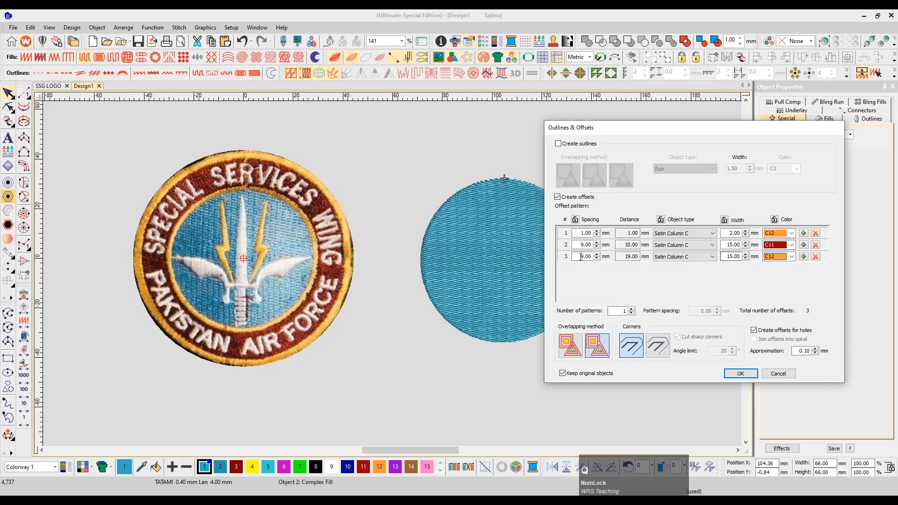
Set the third offset's spacing to 10 mm and its width to 2 mm, and create the offset rings
{"action": "left_click_drag", "start_coordinate": [580, 257], "coordinate": [606, 257]}
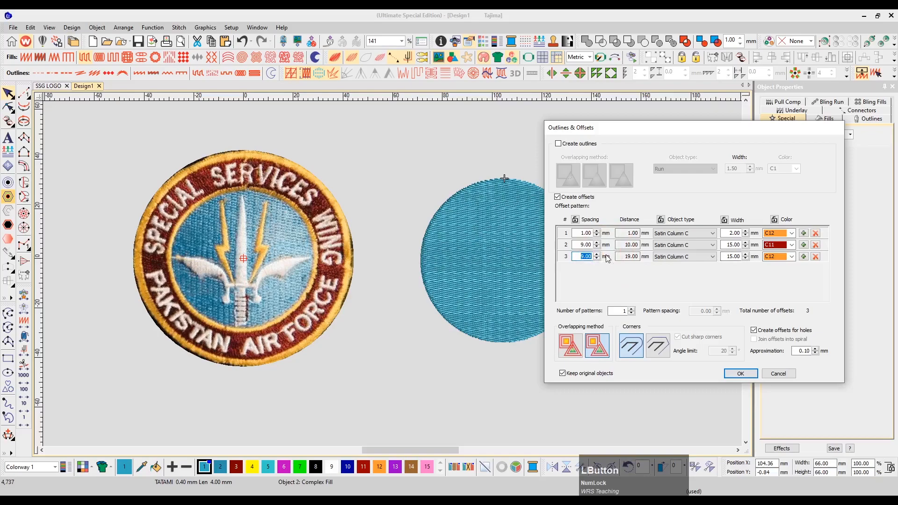
{"action": "type", "text": "10"}
{"action": "key", "text": "Tab"}
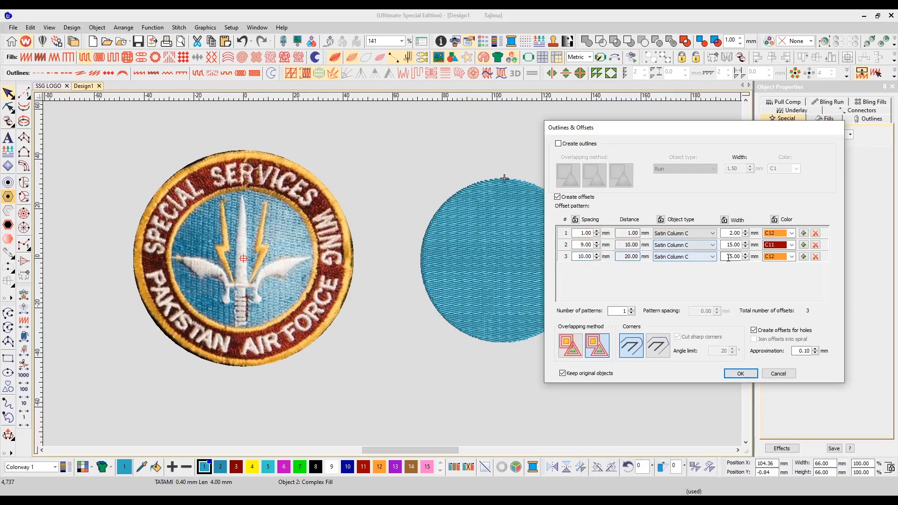
{"action": "left_click_drag", "start_coordinate": [725, 257], "coordinate": [788, 256]}
{"action": "type", "text": "2"}
{"action": "key", "text": "Tab"}
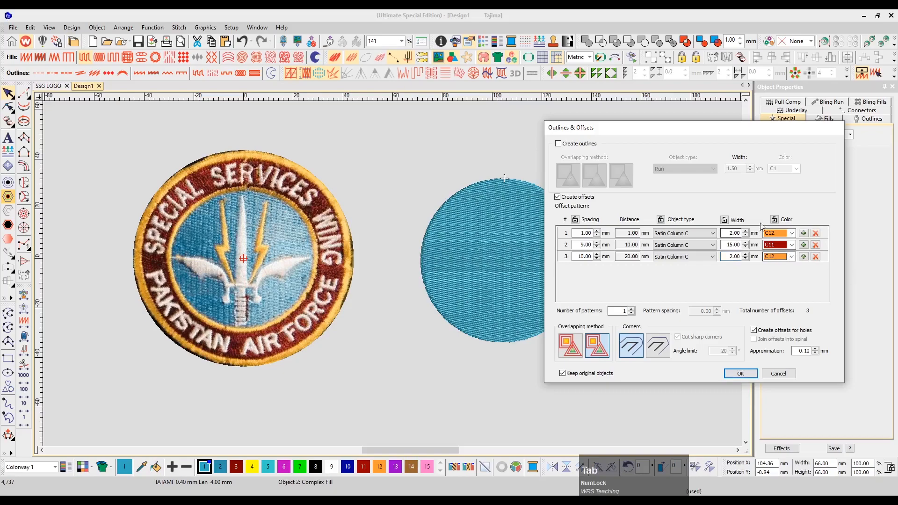
{"action": "left_click", "coordinate": [733, 374]}
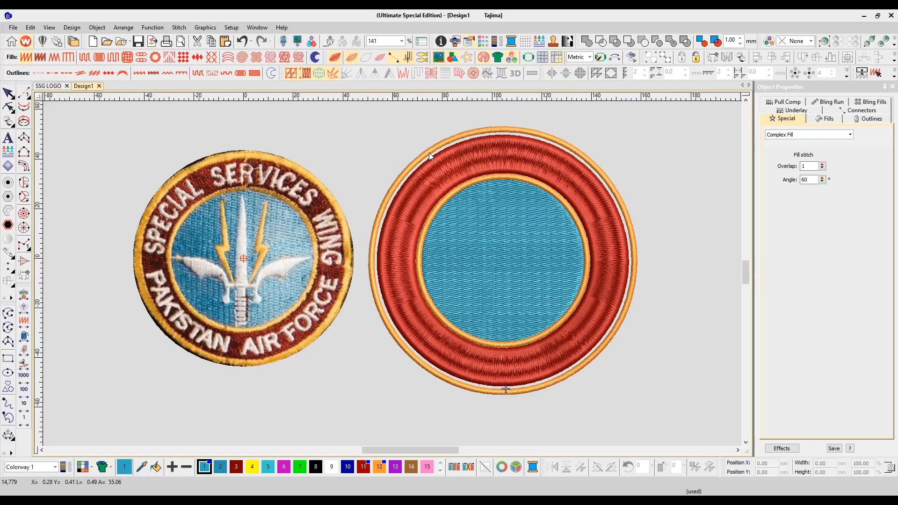
Undo the offset rings and recreate them from the blue circle with the third offset's spacing set to 9.5 mm
{"action": "key", "text": "ctrl+z"}
{"action": "left_click", "coordinate": [473, 217]}
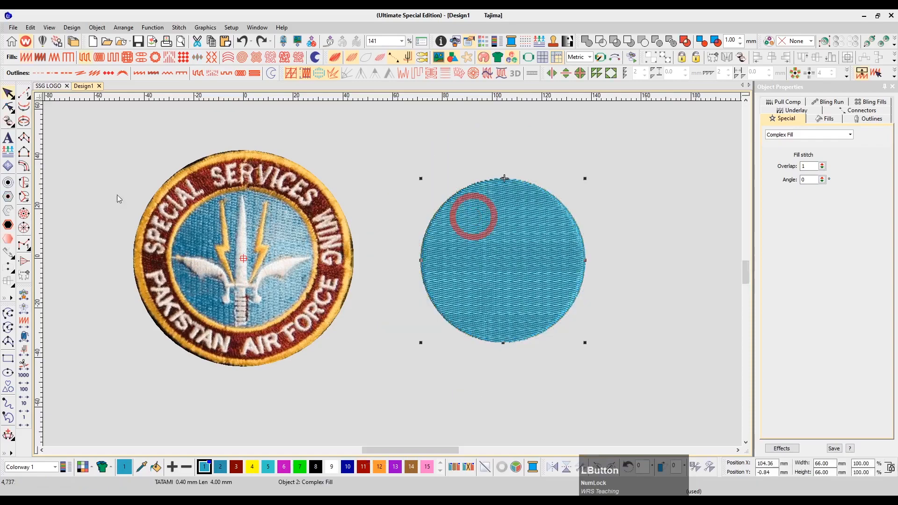
{"action": "left_click", "coordinate": [8, 197]}
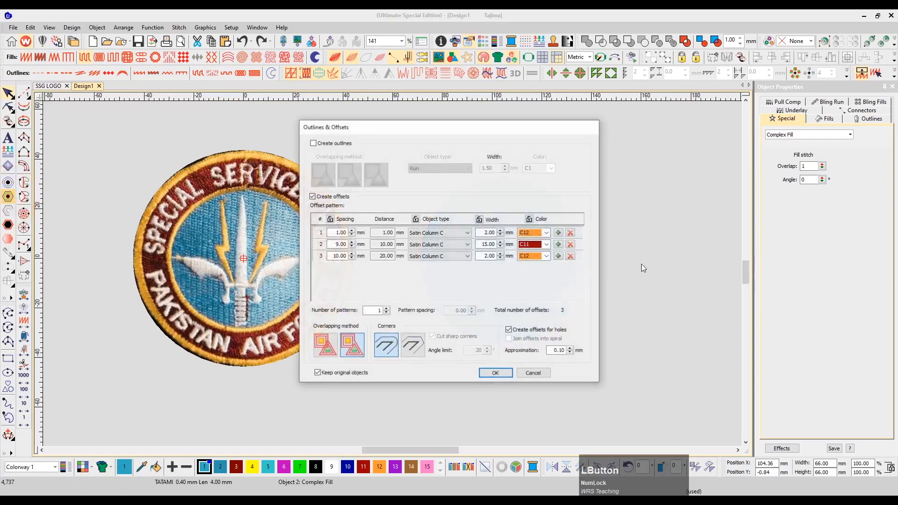
{"action": "left_click_drag", "start_coordinate": [331, 256], "coordinate": [390, 255]}
{"action": "type", "text": "9"}
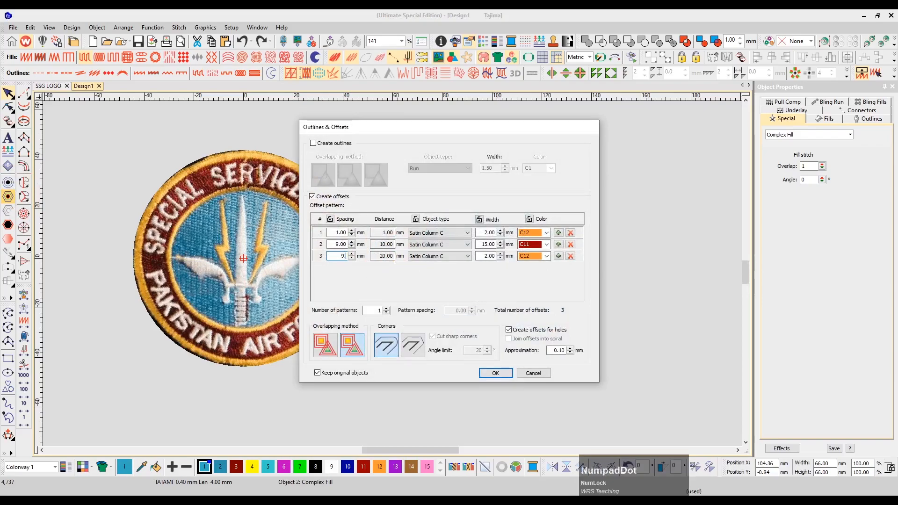
{"action": "type", "text": ".5"}
{"action": "key", "text": "Tab"}
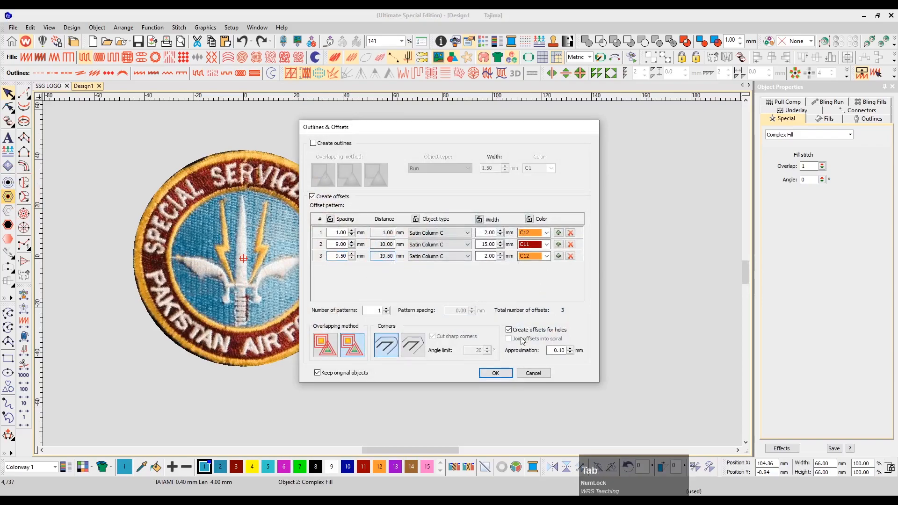
{"action": "left_click", "coordinate": [495, 373]}
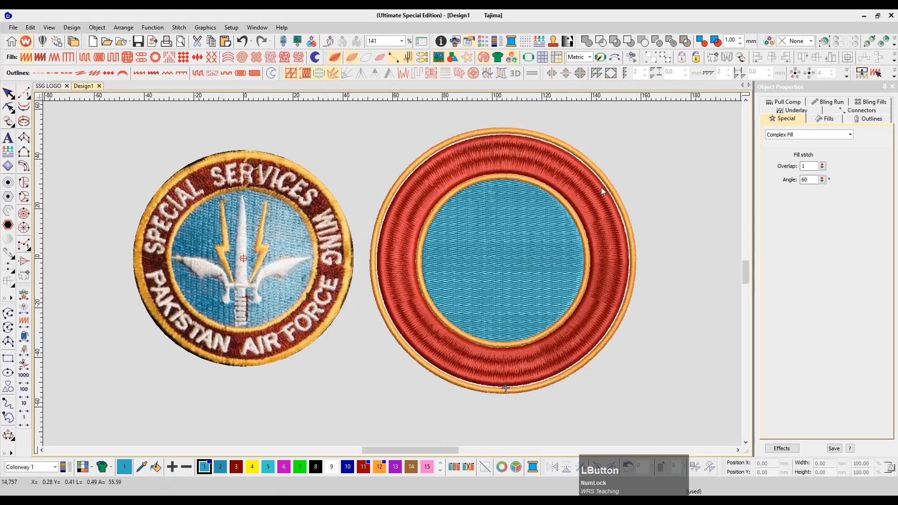
Scale the outer orange ring down to about 104.5 mm across so it closes the gap to the red ring
{"action": "left_click", "coordinate": [635, 167]}
{"action": "left_click", "coordinate": [599, 176]}
{"action": "left_click_drag", "start_coordinate": [635, 128], "coordinate": [632, 131]}
{"action": "left_click", "coordinate": [673, 197]}
{"action": "left_click", "coordinate": [503, 180]}
{"action": "left_click", "coordinate": [580, 161]}
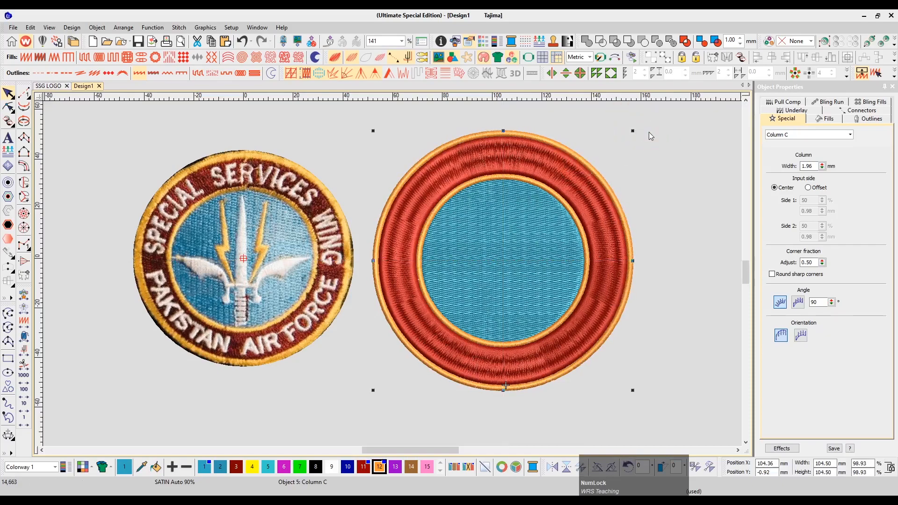
{"action": "left_click", "coordinate": [681, 155]}
Break apart the red satin ring between the orange borders, undoing the trial moves made on it
{"action": "scroll", "coordinate": [447, 267], "scroll_direction": "up", "scroll_amount": 1}
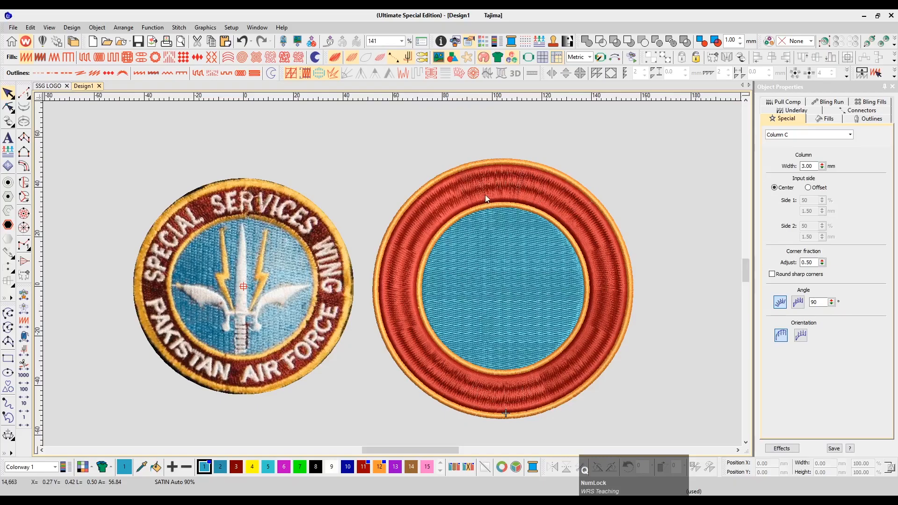
{"action": "left_click", "coordinate": [473, 198]}
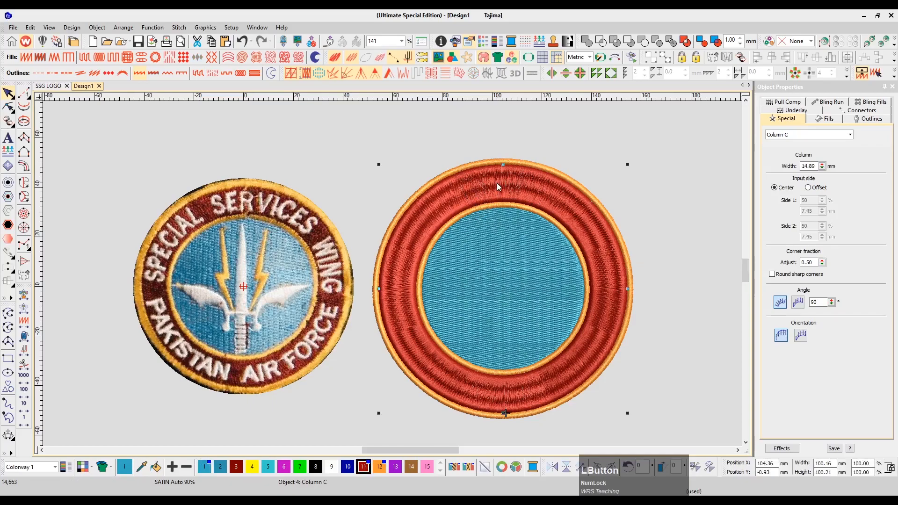
{"action": "left_click_drag", "start_coordinate": [473, 187], "coordinate": [571, 163]}
{"action": "key", "text": "ctrl+z"}
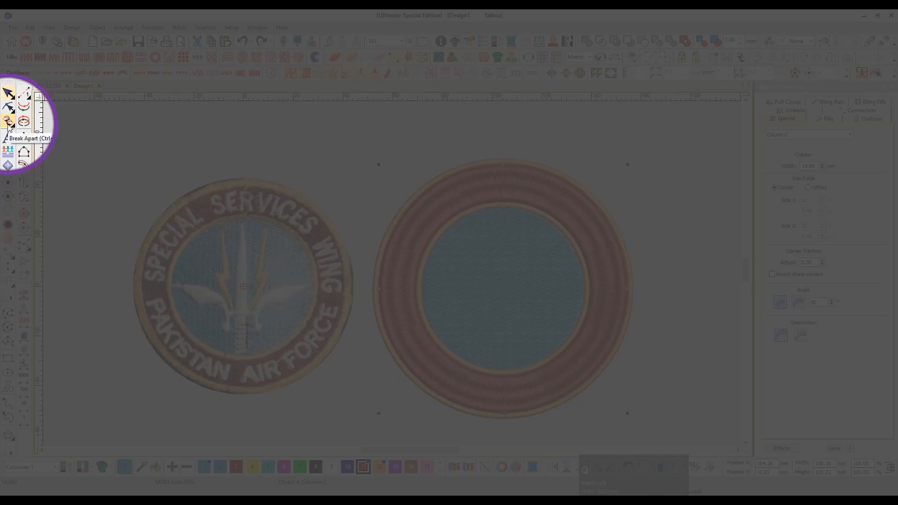
{"action": "left_click", "coordinate": [8, 124]}
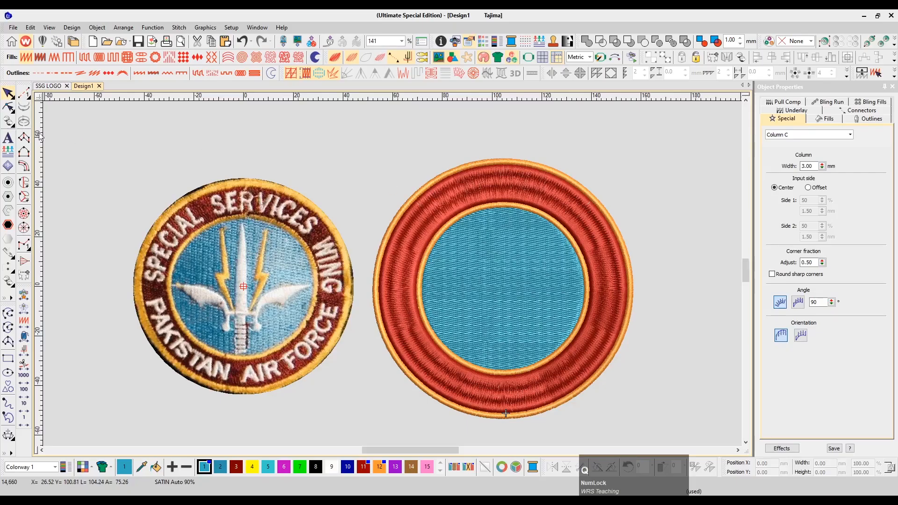
{"action": "left_click_drag", "start_coordinate": [444, 189], "coordinate": [554, 166]}
{"action": "key", "text": "ctrl+z"}
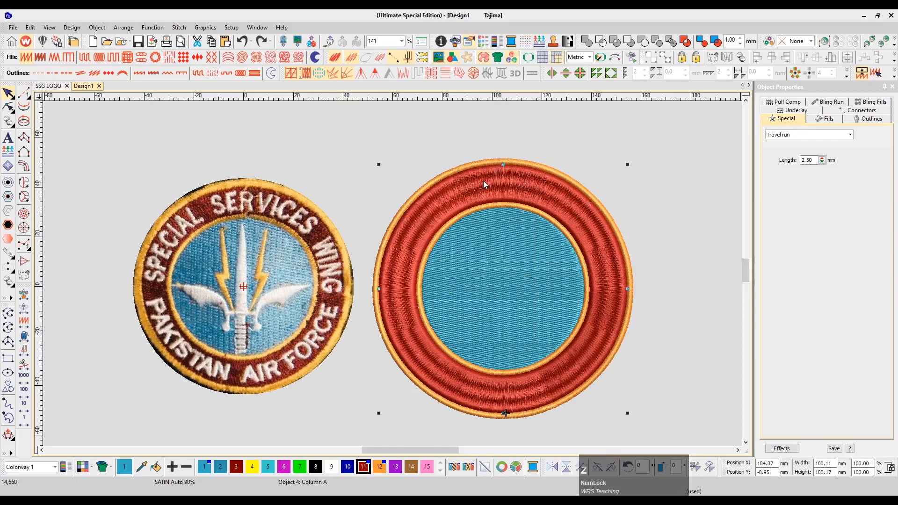
Change the broken-apart red ring's stitch type to Tatami and check its stitching up close
{"action": "left_click", "coordinate": [87, 59]}
{"action": "left_click", "coordinate": [653, 195]}
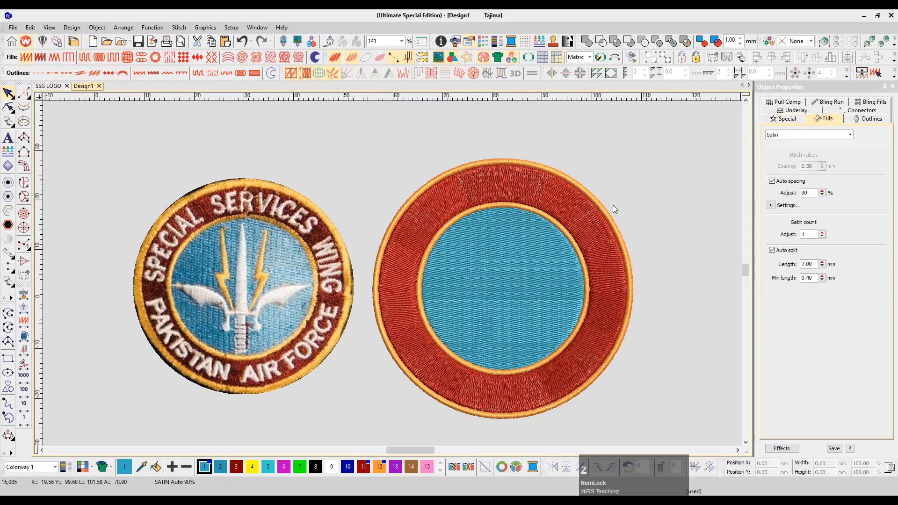
{"action": "scroll", "coordinate": [536, 208], "scroll_direction": "up", "scroll_amount": 2}
{"action": "scroll", "coordinate": [537, 209], "scroll_direction": "right", "scroll_amount": 3}
{"action": "scroll", "coordinate": [528, 221], "scroll_direction": "up", "scroll_amount": 3}
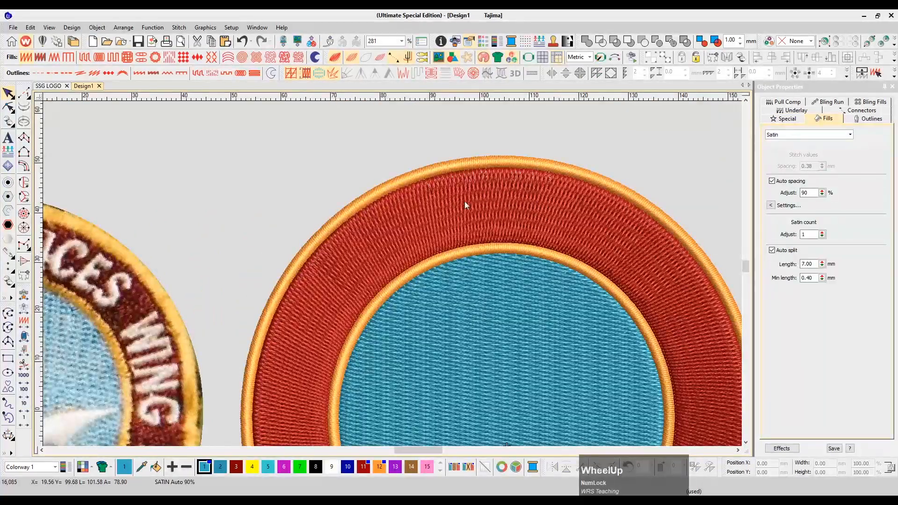
{"action": "scroll", "coordinate": [456, 261], "scroll_direction": "down", "scroll_amount": 2}
Set the design's solid background colour to dark green
{"action": "left_click", "coordinate": [85, 468]}
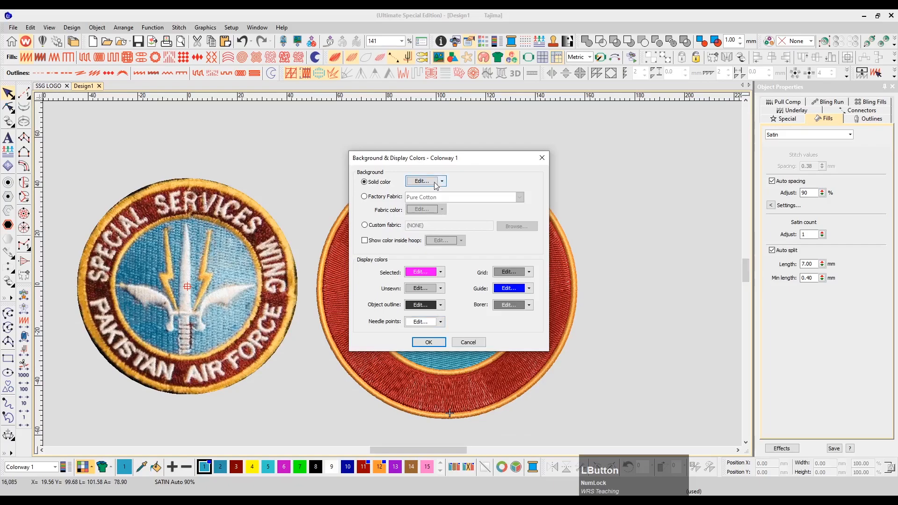
{"action": "left_click", "coordinate": [434, 184]}
{"action": "left_click", "coordinate": [438, 195]}
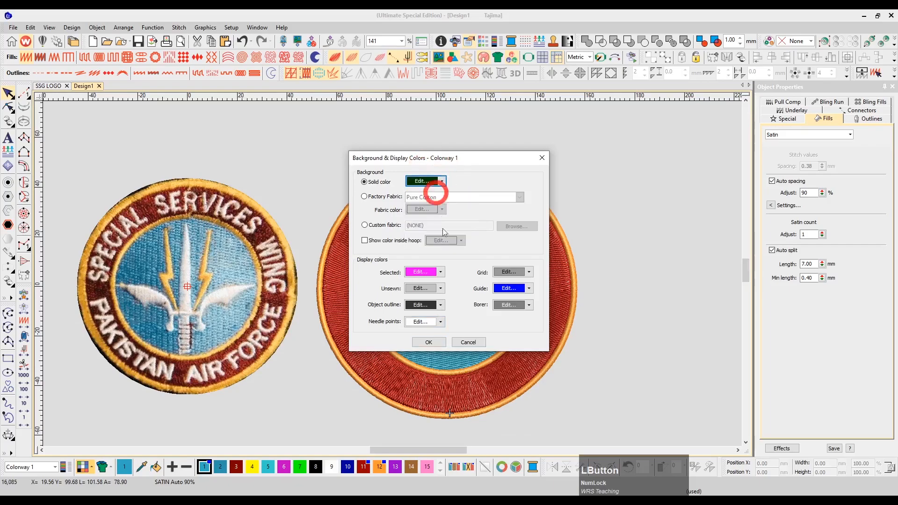
{"action": "left_click", "coordinate": [423, 342]}
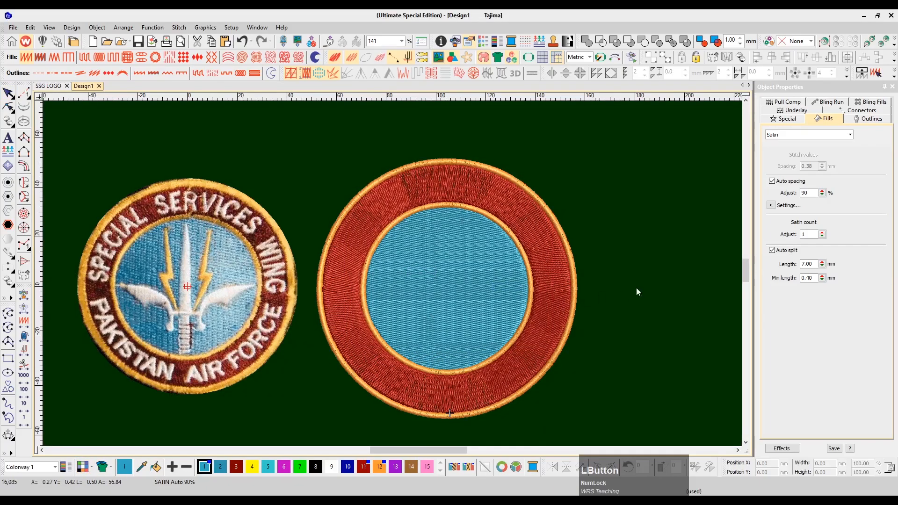
Examine the red ring's tatami stitching and the orange borders around it up close
{"action": "scroll", "coordinate": [565, 270], "scroll_direction": "up", "scroll_amount": 1}
{"action": "scroll", "coordinate": [551, 180], "scroll_direction": "down", "scroll_amount": 1}
{"action": "left_click", "coordinate": [551, 142]}
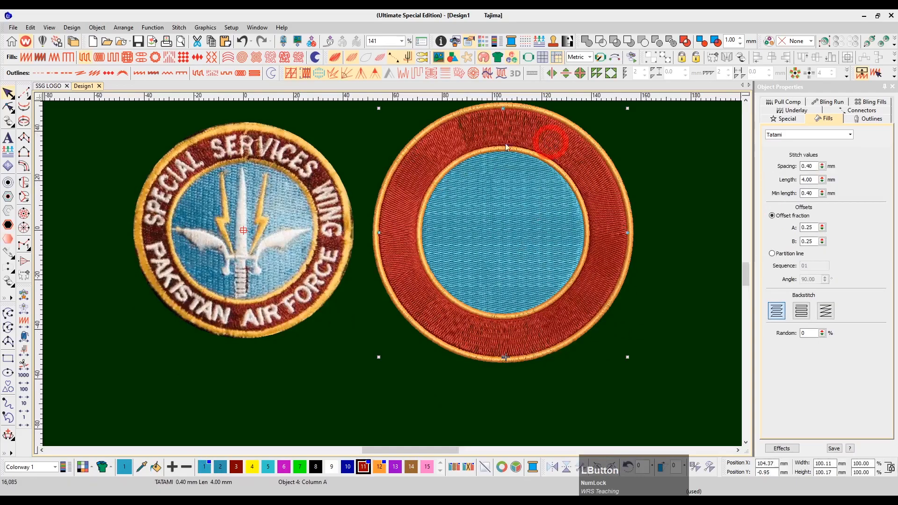
{"action": "scroll", "coordinate": [613, 202], "scroll_direction": "up", "scroll_amount": 4}
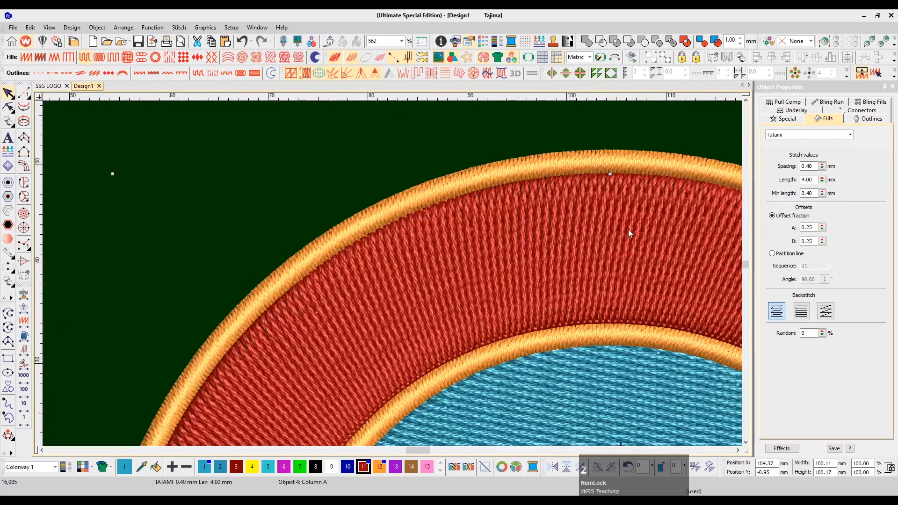
{"action": "scroll", "coordinate": [619, 229], "scroll_direction": "down", "scroll_amount": 1}
{"action": "scroll", "coordinate": [546, 235], "scroll_direction": "down", "scroll_amount": 3}
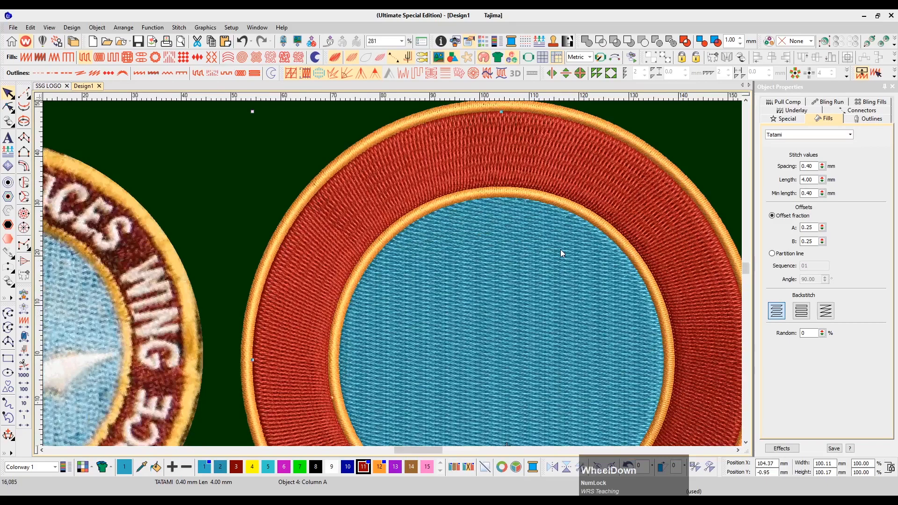
{"action": "scroll", "coordinate": [559, 247], "scroll_direction": "down", "scroll_amount": 1}
{"action": "scroll", "coordinate": [510, 259], "scroll_direction": "right", "scroll_amount": 1}
{"action": "left_click", "coordinate": [556, 247]}
{"action": "scroll", "coordinate": [542, 247], "scroll_direction": "left", "scroll_amount": 1}
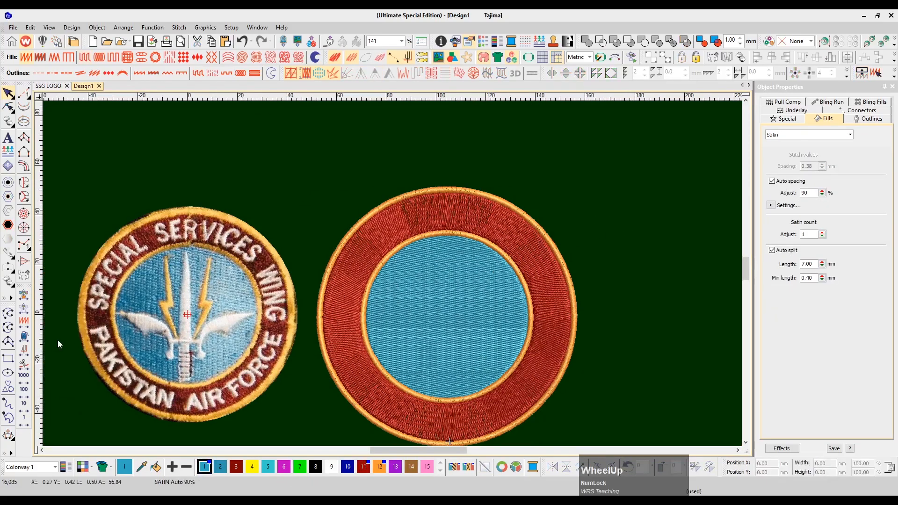
Unlock the patch photo and resize it proportionally to a width of 100 mm
{"action": "left_click", "coordinate": [181, 335]}
{"action": "key", "text": "shift"}
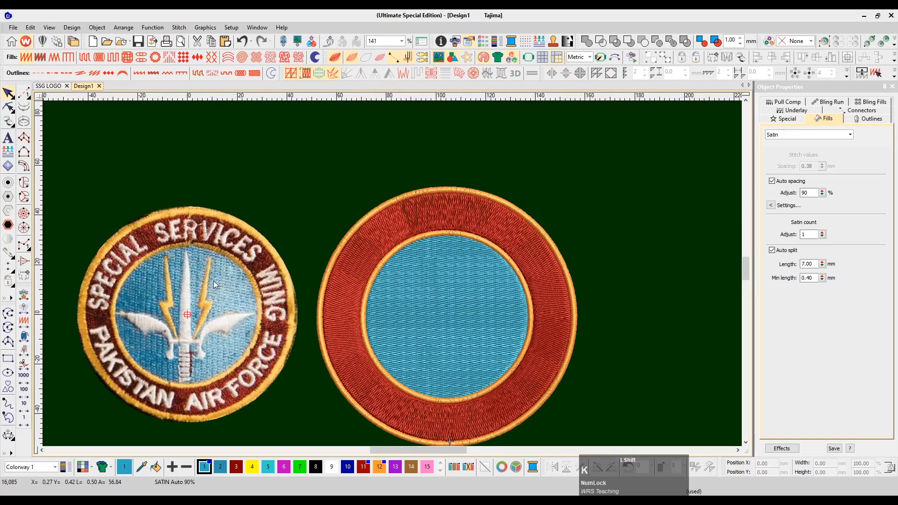
{"action": "left_click", "coordinate": [213, 283]}
{"action": "type", "text": "100"}
{"action": "key", "text": "Return"}
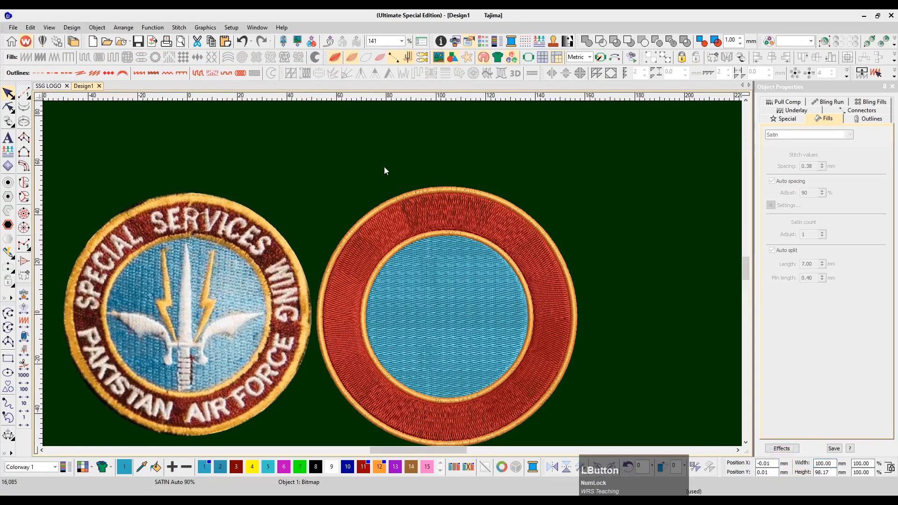
{"action": "left_click", "coordinate": [384, 170]}
{"action": "scroll", "coordinate": [425, 254], "scroll_direction": "left", "scroll_amount": 2}
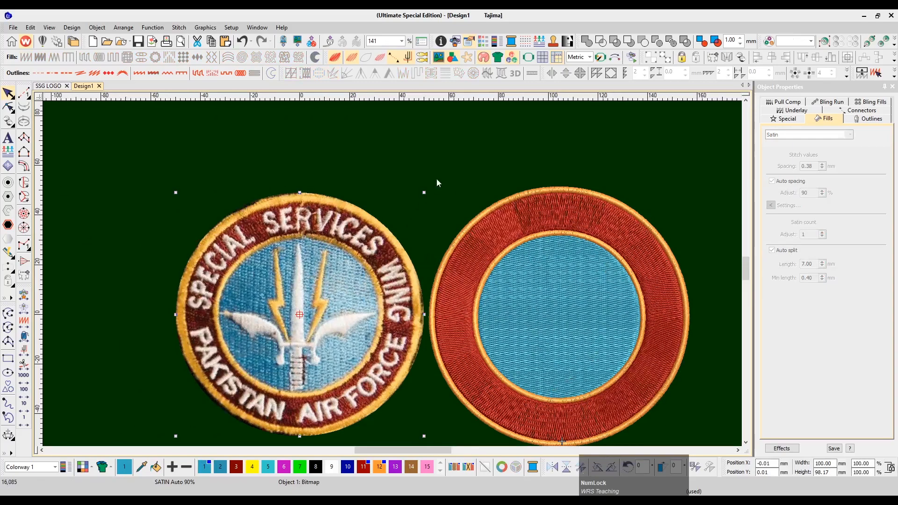
{"action": "left_click", "coordinate": [453, 153]}
Trace the sword blade on the patch photo as a closed Run outline, from the guard up to the tip and back
{"action": "key", "text": "z"}
{"action": "scroll", "coordinate": [368, 252], "scroll_direction": "left", "scroll_amount": 1}
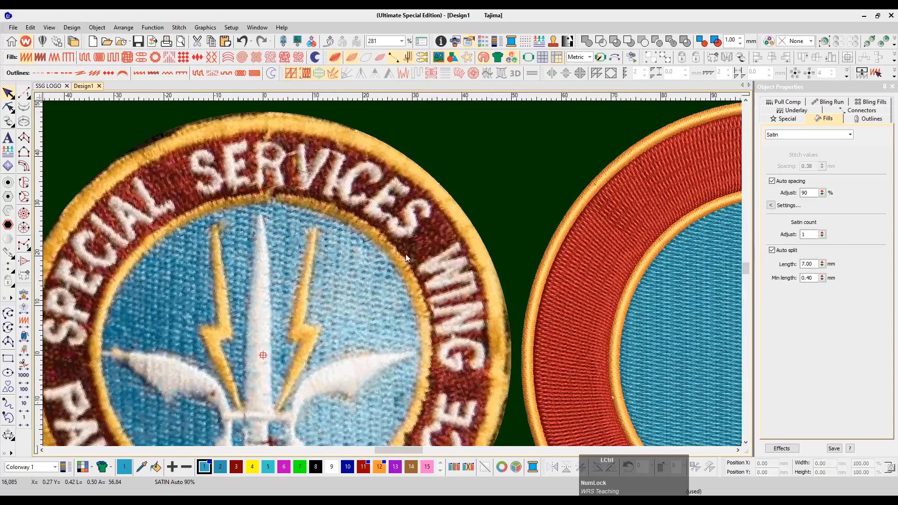
{"action": "scroll", "coordinate": [371, 248], "scroll_direction": "left", "scroll_amount": 2}
{"action": "scroll", "coordinate": [371, 248], "scroll_direction": "down", "scroll_amount": 1}
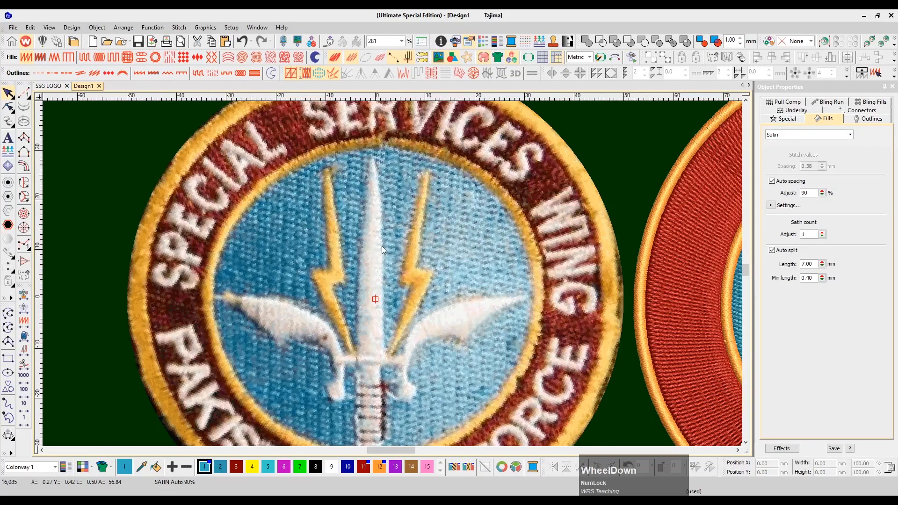
{"action": "key", "text": "n"}
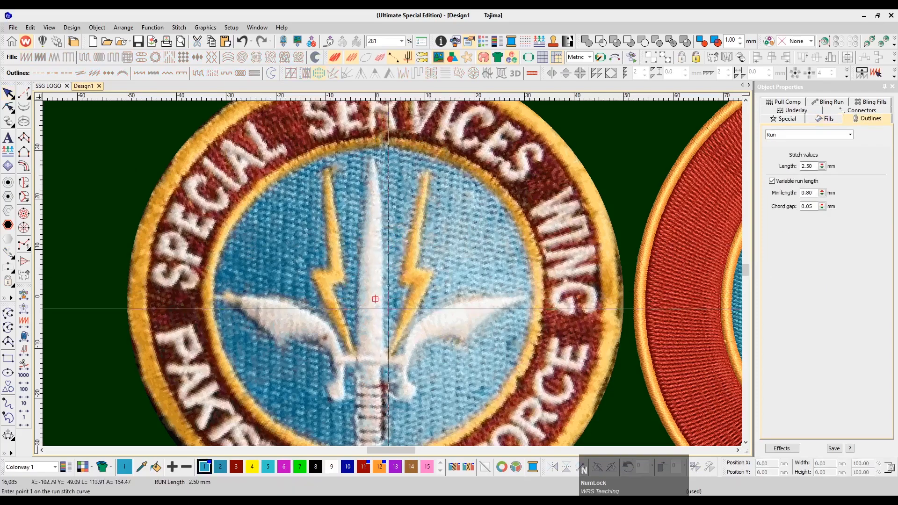
{"action": "right_click", "coordinate": [356, 354]}
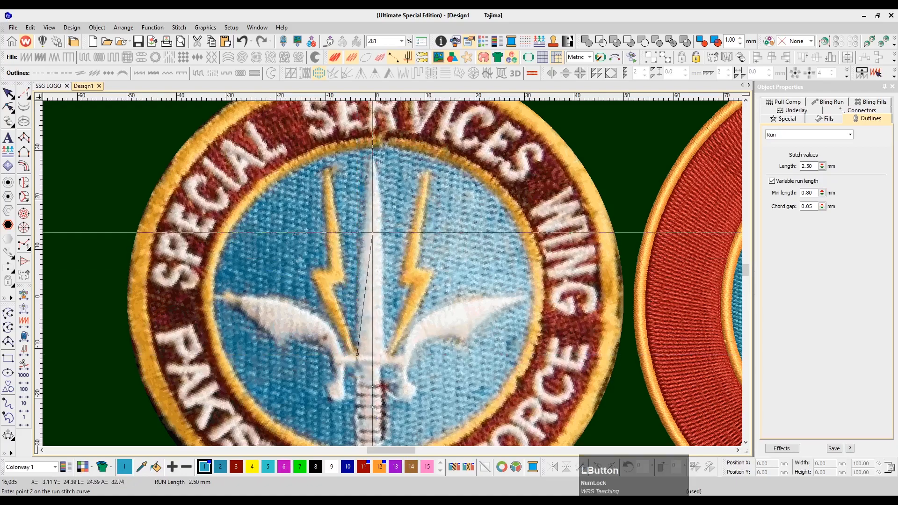
{"action": "right_click", "coordinate": [359, 260]}
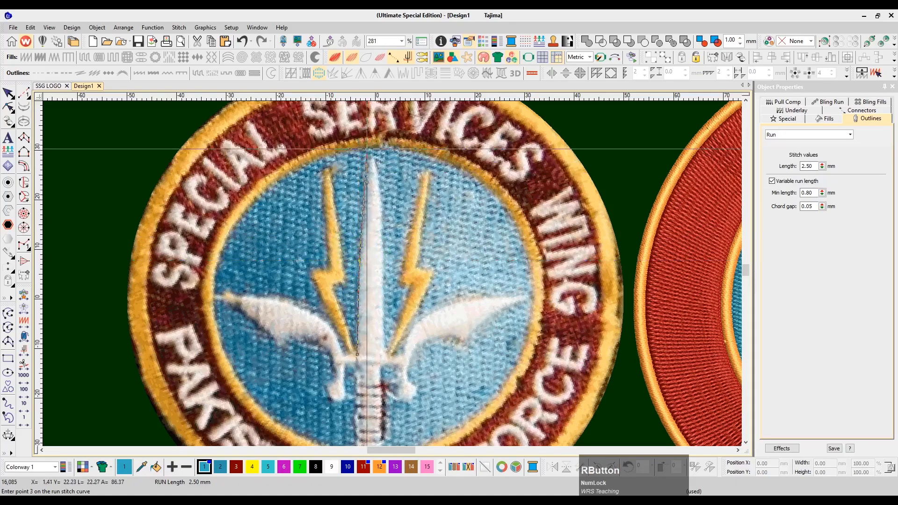
{"action": "left_click", "coordinate": [372, 155]}
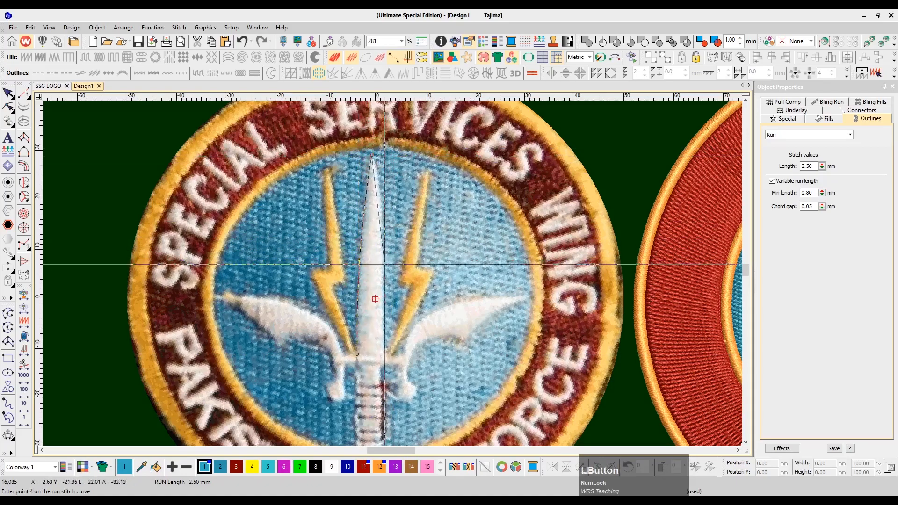
{"action": "right_click", "coordinate": [385, 262]}
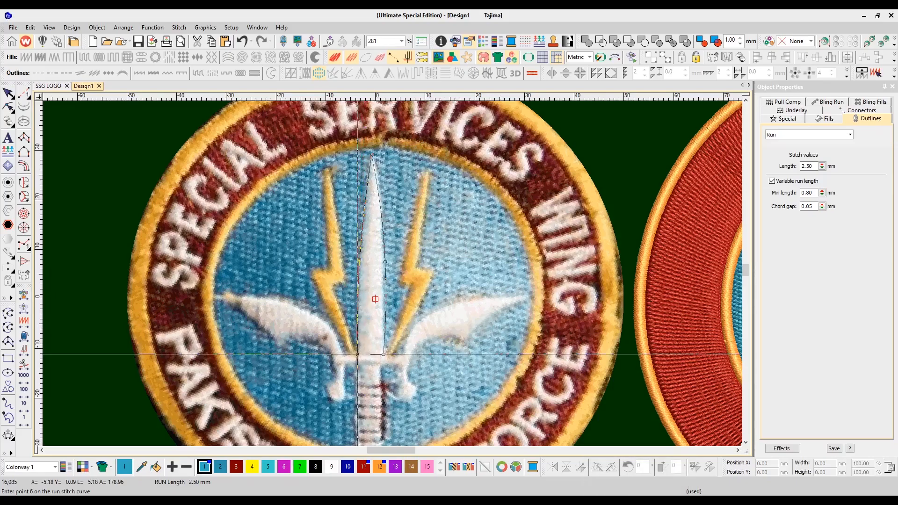
{"action": "left_click", "coordinate": [357, 353]}
{"action": "key", "text": "KP_Enter"}
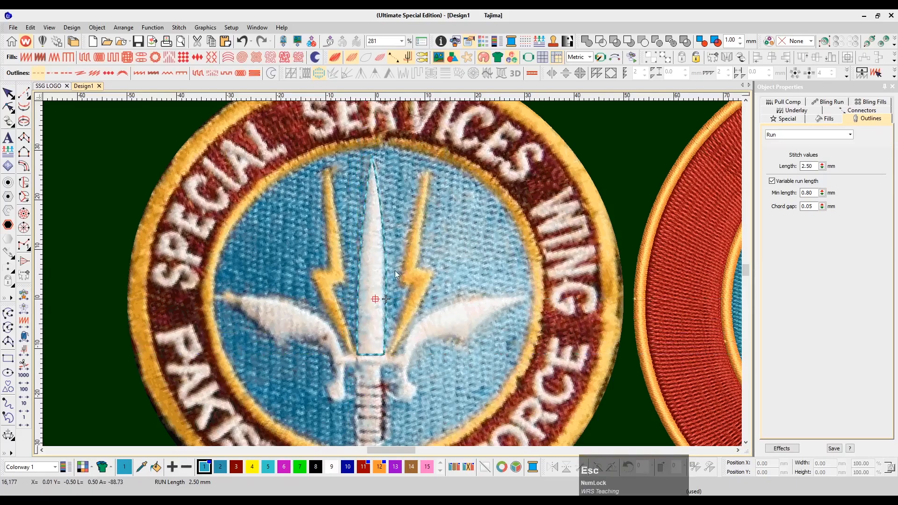
Trace the lightning bolt right of the blade as a closed Run outline, from its lower point up to the tip and back
{"action": "scroll", "coordinate": [400, 307], "scroll_direction": "down", "scroll_amount": 2}
{"action": "scroll", "coordinate": [400, 311], "scroll_direction": "up", "scroll_amount": 1}
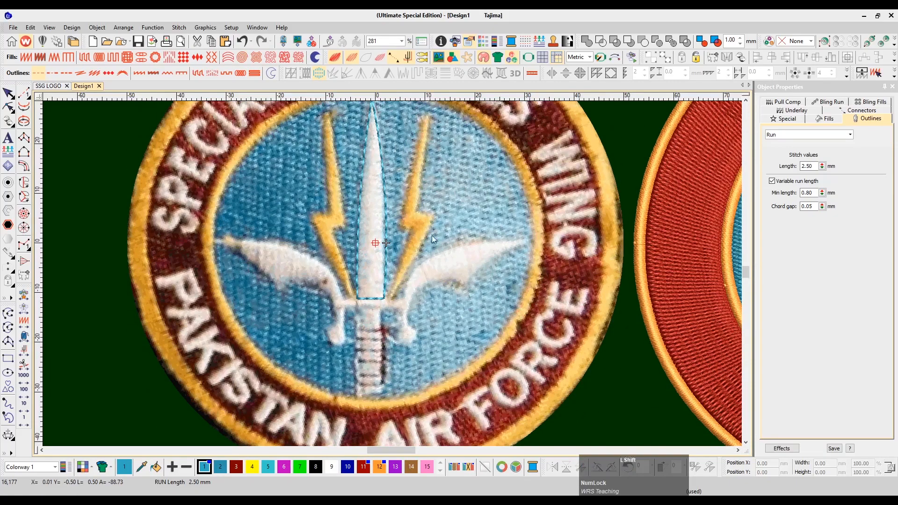
{"action": "key", "text": "shift+n"}
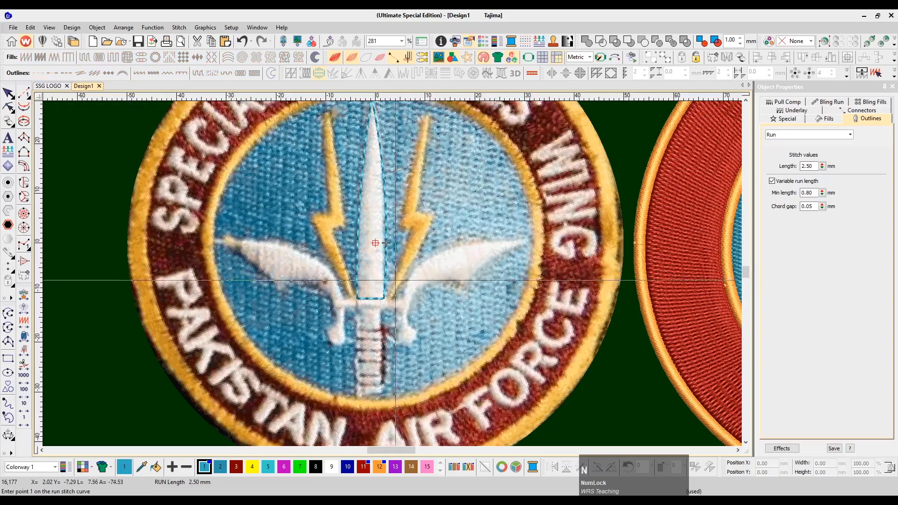
{"action": "left_click", "coordinate": [387, 297]}
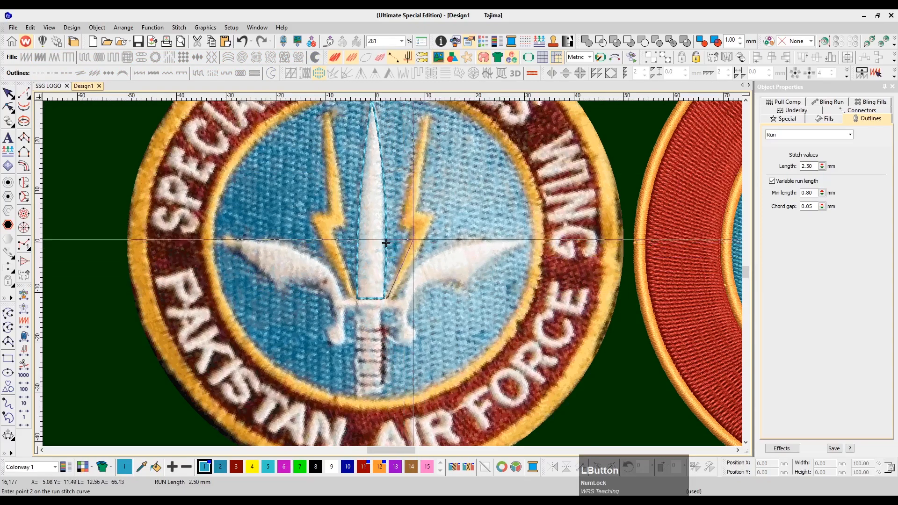
{"action": "left_click", "coordinate": [412, 228]}
{"action": "left_click", "coordinate": [399, 228]}
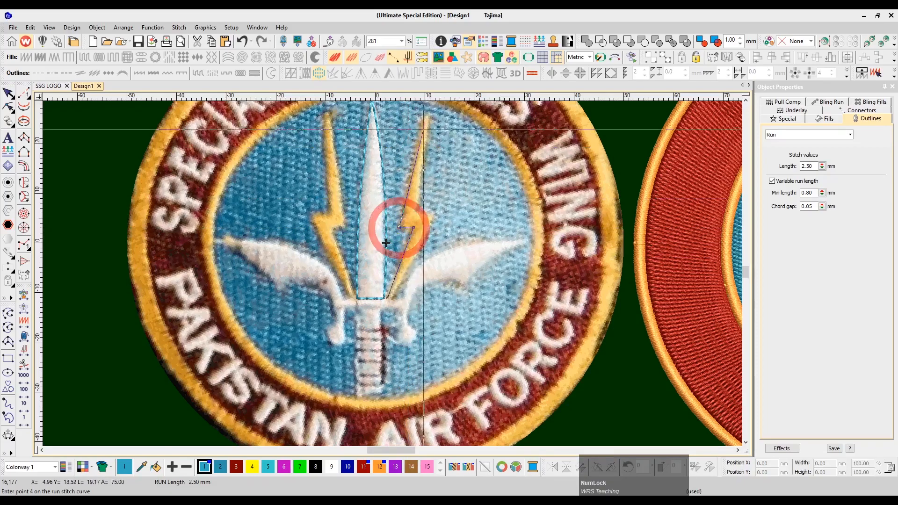
{"action": "scroll", "coordinate": [386, 243], "scroll_direction": "up", "scroll_amount": 3}
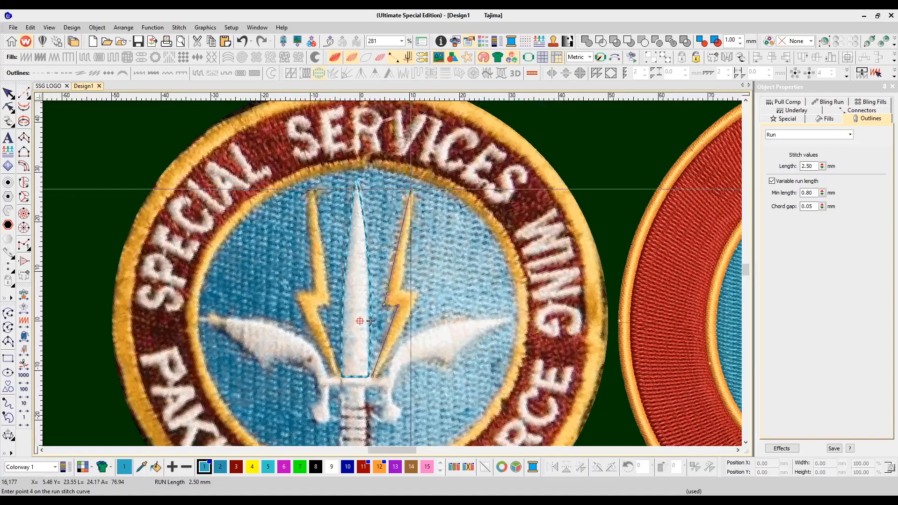
{"action": "left_click", "coordinate": [410, 189]}
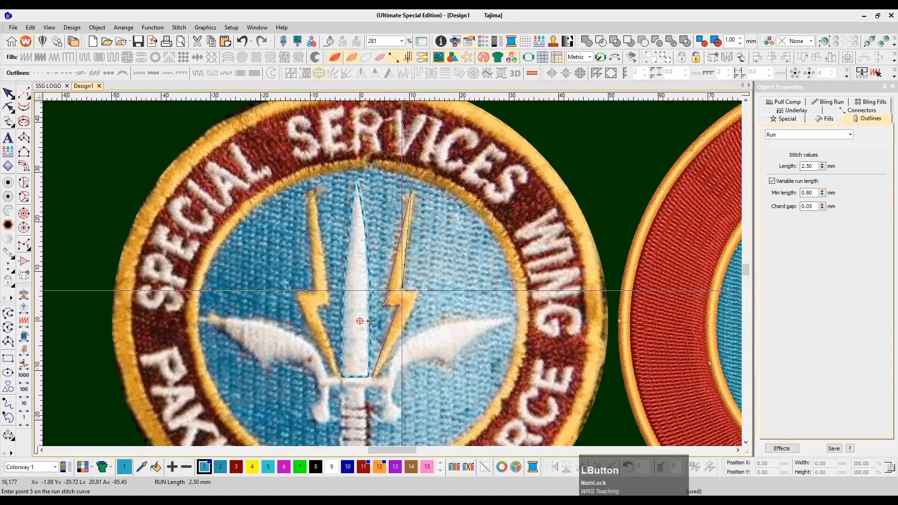
{"action": "left_click", "coordinate": [402, 290]}
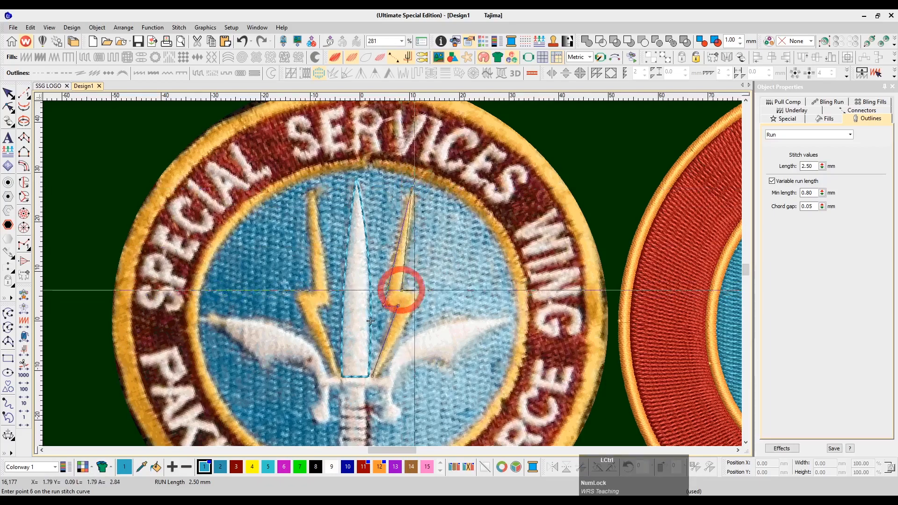
{"action": "left_click", "coordinate": [420, 290]}
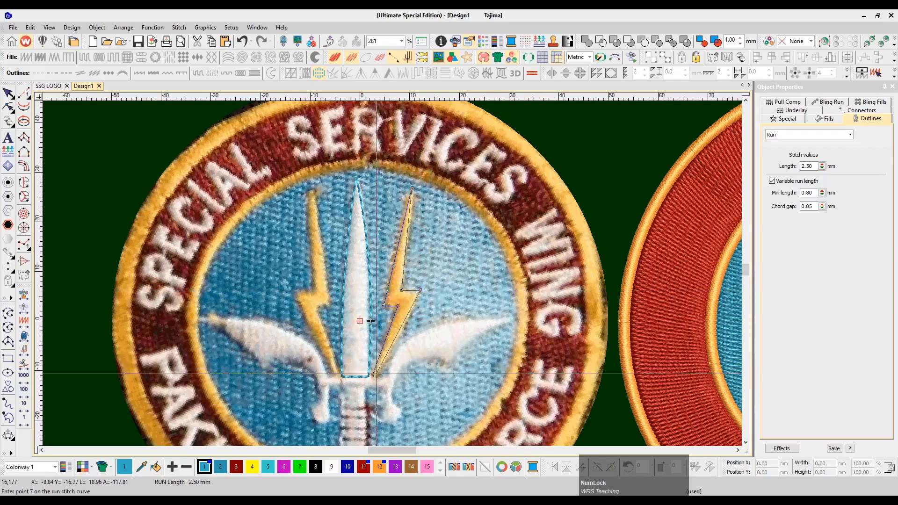
{"action": "left_click", "coordinate": [372, 375]}
{"action": "key", "text": "KP_Enter"}
Start a Run outline of the right wing, tracing from the hook end along the scalloped lower edge to the wing tip
{"action": "scroll", "coordinate": [401, 274], "scroll_direction": "down", "scroll_amount": 2}
{"action": "key", "text": "z"}
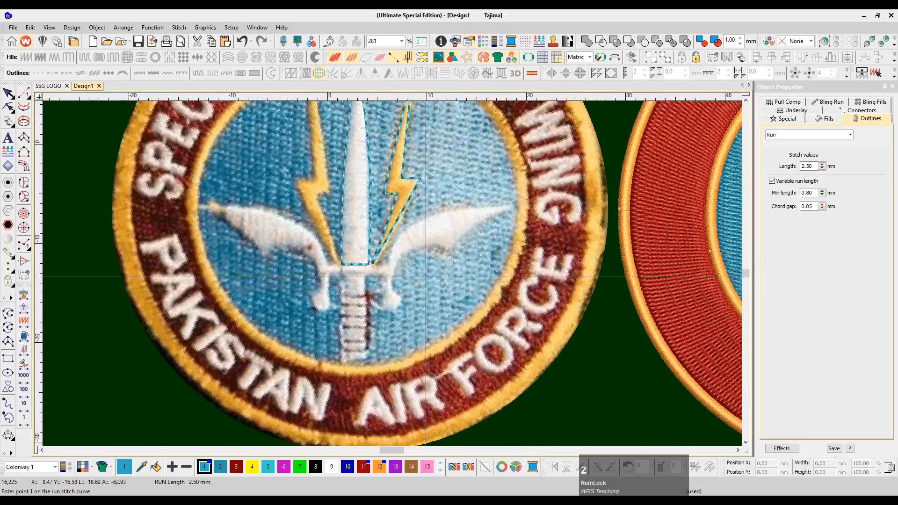
{"action": "scroll", "coordinate": [401, 275], "scroll_direction": "right", "scroll_amount": 1}
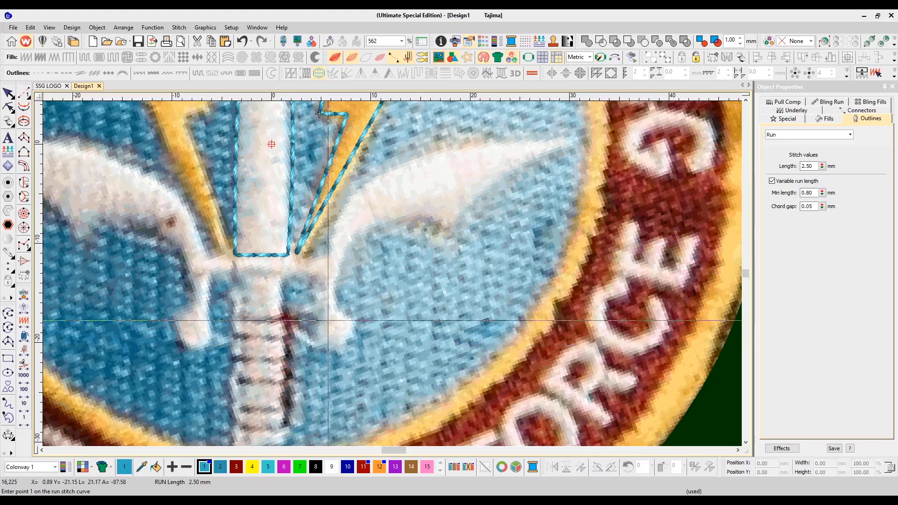
{"action": "left_click", "coordinate": [342, 354]}
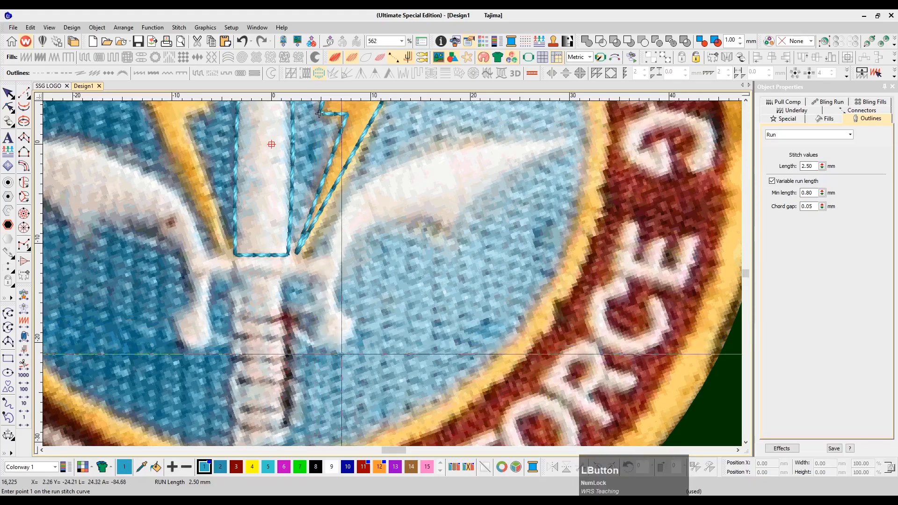
{"action": "left_click", "coordinate": [357, 322]}
{"action": "left_click", "coordinate": [338, 311]}
{"action": "scroll", "coordinate": [359, 236], "scroll_direction": "up", "scroll_amount": 1}
{"action": "left_click", "coordinate": [357, 235]}
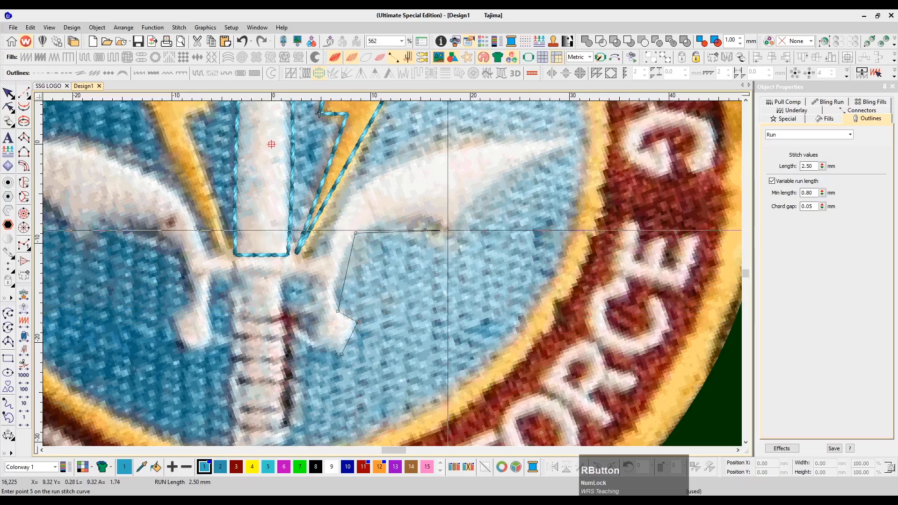
{"action": "left_click", "coordinate": [403, 233]}
{"action": "scroll", "coordinate": [414, 236], "scroll_direction": "down", "scroll_amount": 1}
{"action": "scroll", "coordinate": [436, 241], "scroll_direction": "up", "scroll_amount": 1}
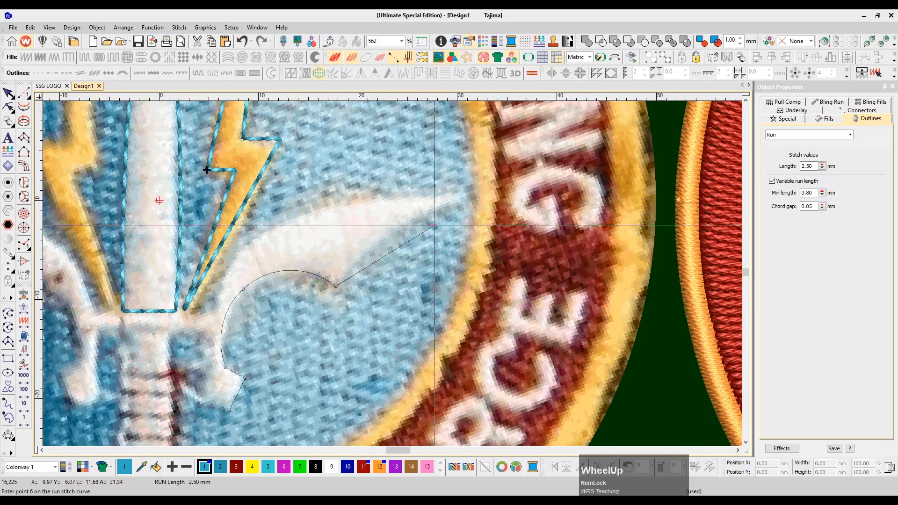
{"action": "left_click", "coordinate": [388, 233]}
{"action": "left_click", "coordinate": [462, 198]}
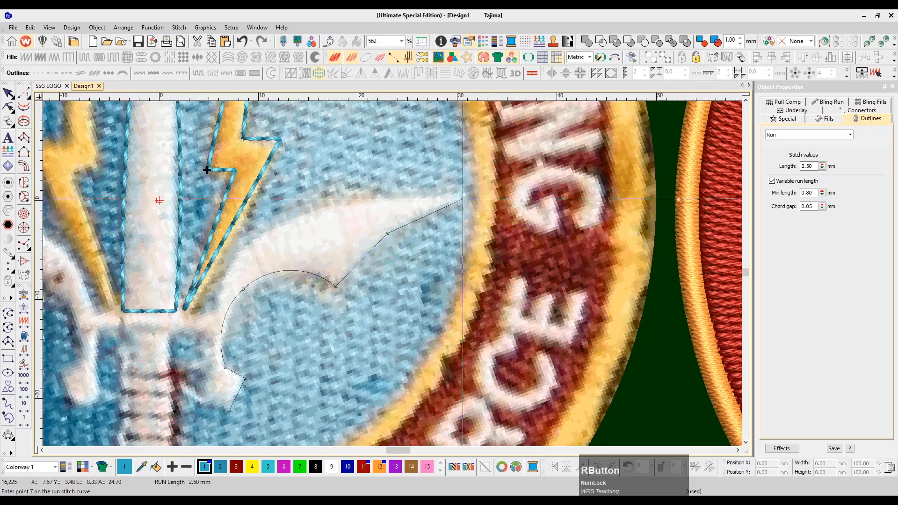
{"action": "right_click", "coordinate": [318, 209]}
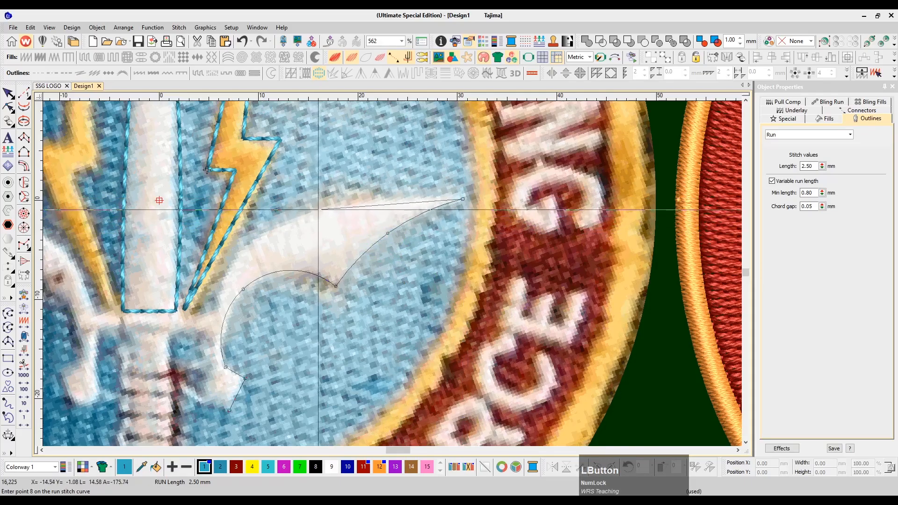
{"action": "left_click", "coordinate": [215, 313]}
{"action": "key", "text": "ctrl+z"}
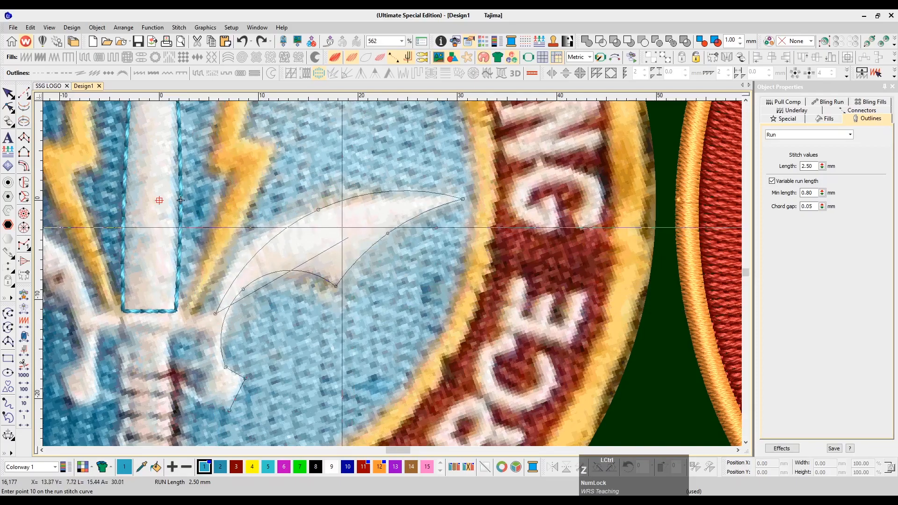
{"action": "key", "text": "ctrl+shift+z"}
{"action": "key", "text": "BackSpace"}
{"action": "key", "text": "BackSpace"}
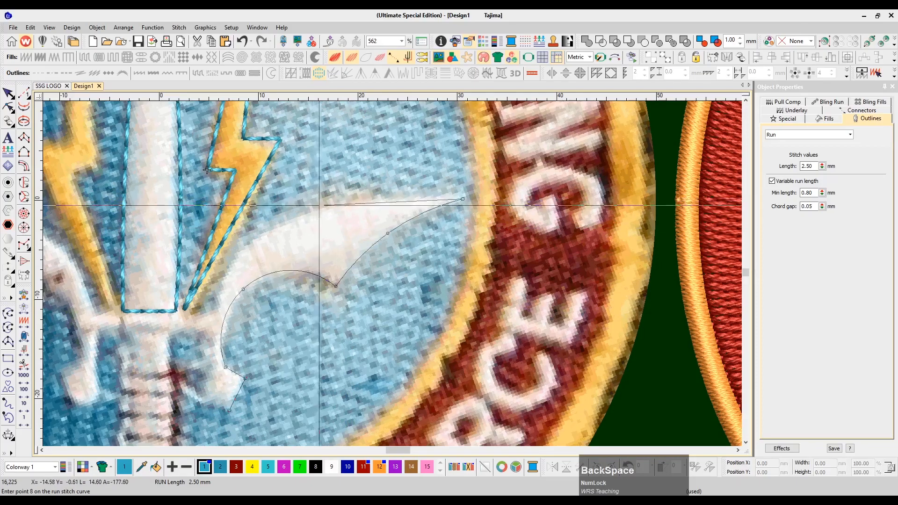
Trace the right wing's curved upper edge back down the narrow stem and around the hook end to close the Run outline
{"action": "right_click", "coordinate": [326, 205]}
{"action": "right_click", "coordinate": [242, 251]}
{"action": "scroll", "coordinate": [233, 252], "scroll_direction": "down", "scroll_amount": 2}
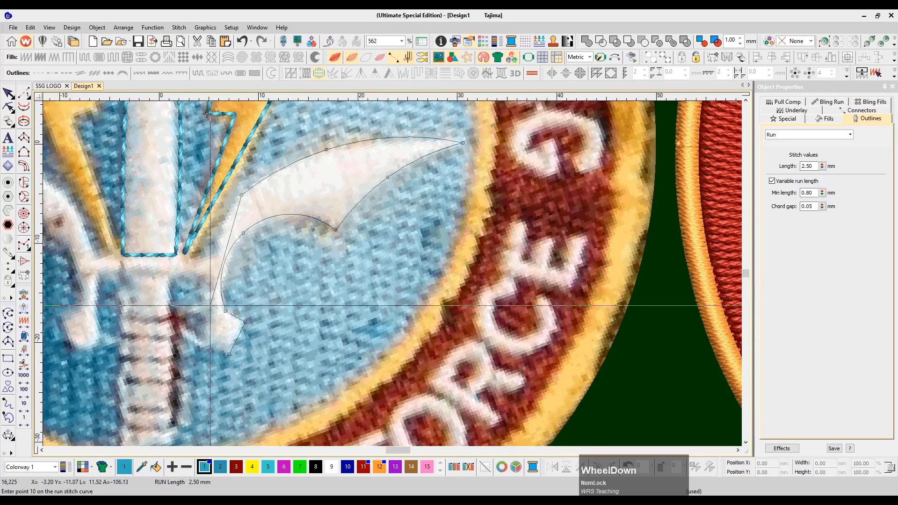
{"action": "left_click", "coordinate": [213, 315]}
{"action": "scroll", "coordinate": [212, 310], "scroll_direction": "down", "scroll_amount": 2}
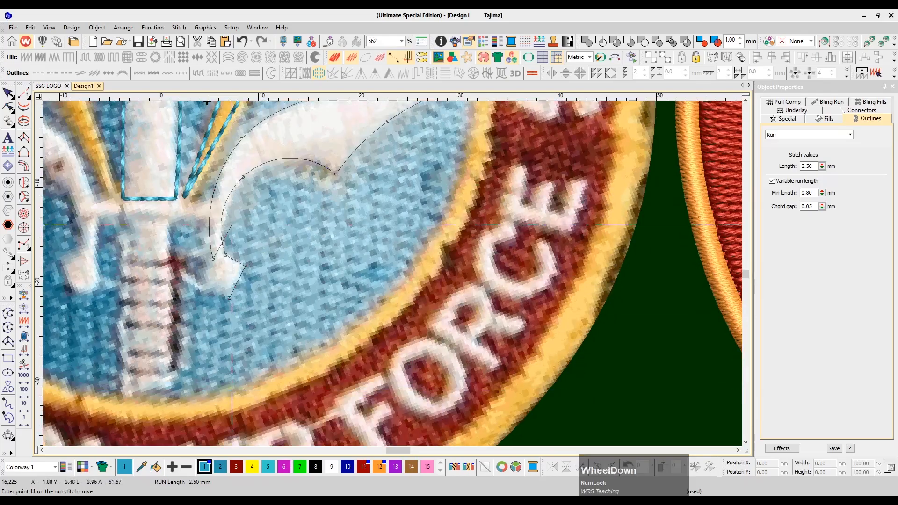
{"action": "left_click", "coordinate": [202, 283]}
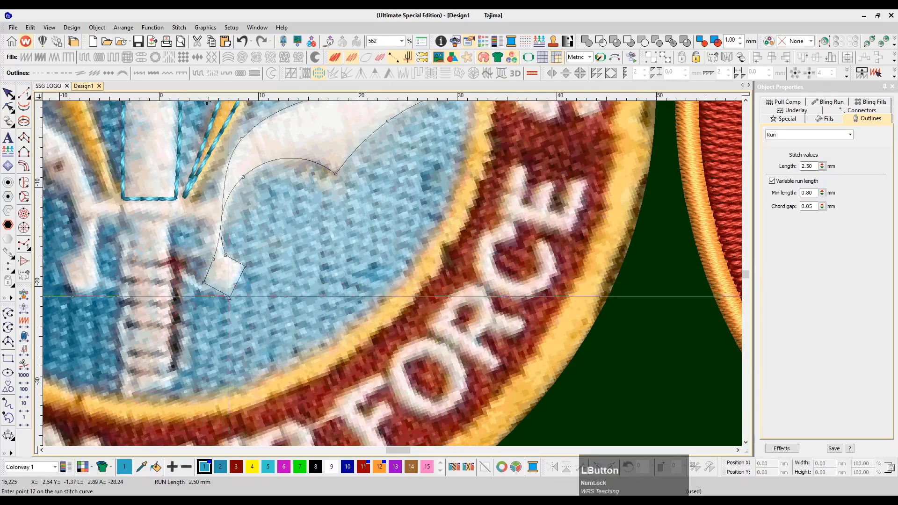
{"action": "left_click", "coordinate": [229, 298]}
{"action": "key", "text": "Return"}
Reshape the right wing outline's inner edge by adjusting curve points along the narrow stem above the hook end
{"action": "left_click", "coordinate": [232, 157]}
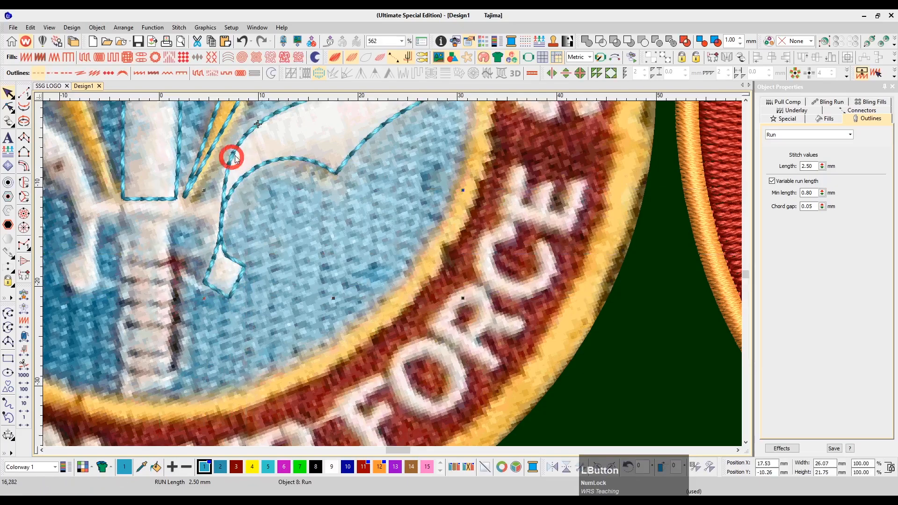
{"action": "key", "text": "h"}
{"action": "right_click", "coordinate": [225, 182]}
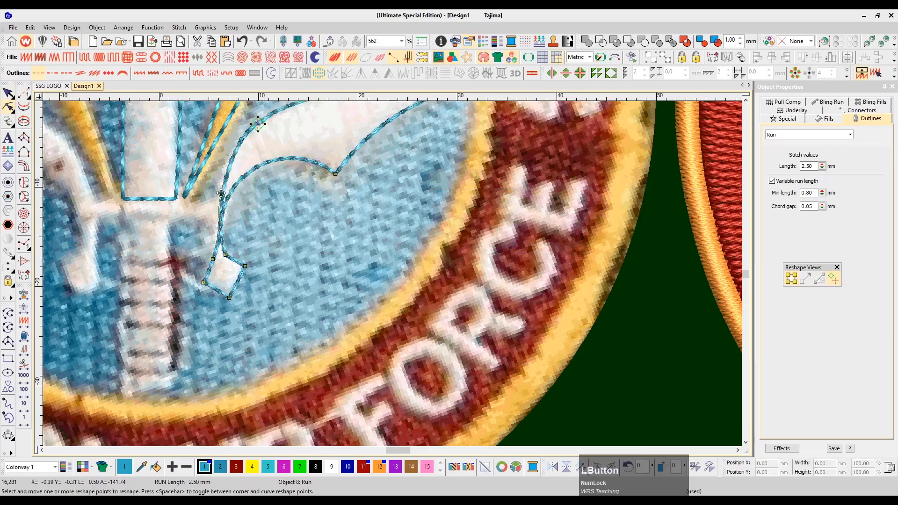
{"action": "left_click_drag", "start_coordinate": [210, 218], "coordinate": [210, 218]}
{"action": "scroll", "coordinate": [301, 219], "scroll_direction": "up", "scroll_amount": 2}
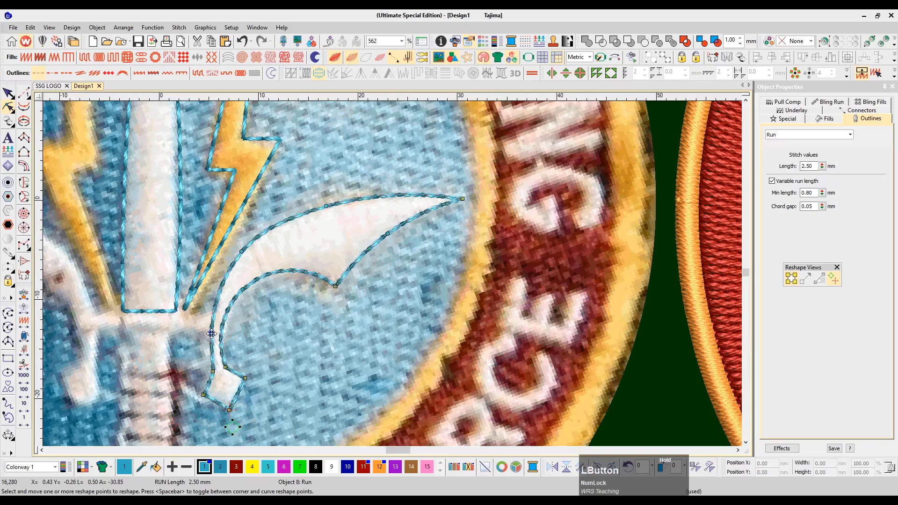
{"action": "left_click_drag", "start_coordinate": [210, 334], "coordinate": [210, 334]}
{"action": "key", "text": "Escape"}
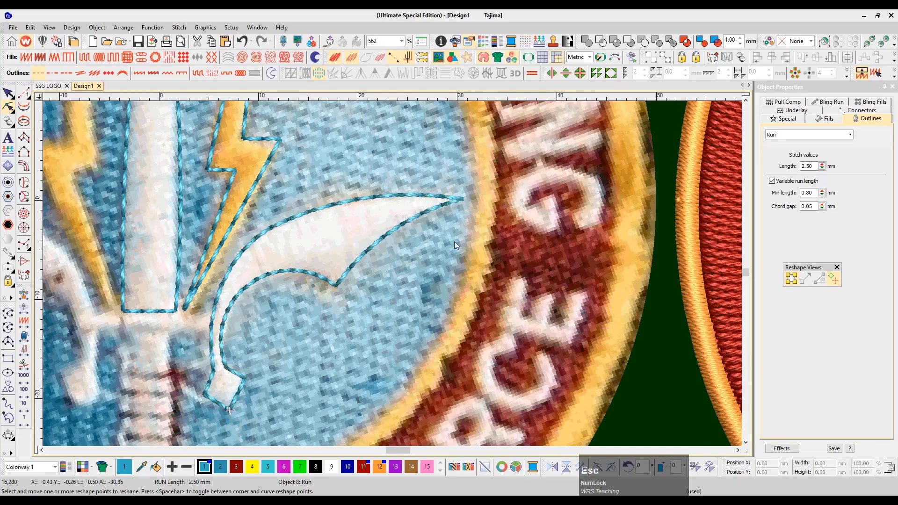
Draw a horizontal Run line about 11 mm long across the sword guard, just below the blade
{"action": "scroll", "coordinate": [301, 261], "scroll_direction": "down", "scroll_amount": 1}
{"action": "left_click_drag", "start_coordinate": [323, 252], "coordinate": [434, 253]}
{"action": "scroll", "coordinate": [435, 253], "scroll_direction": "down", "scroll_amount": 1}
{"action": "scroll", "coordinate": [452, 286], "scroll_direction": "down", "scroll_amount": 1}
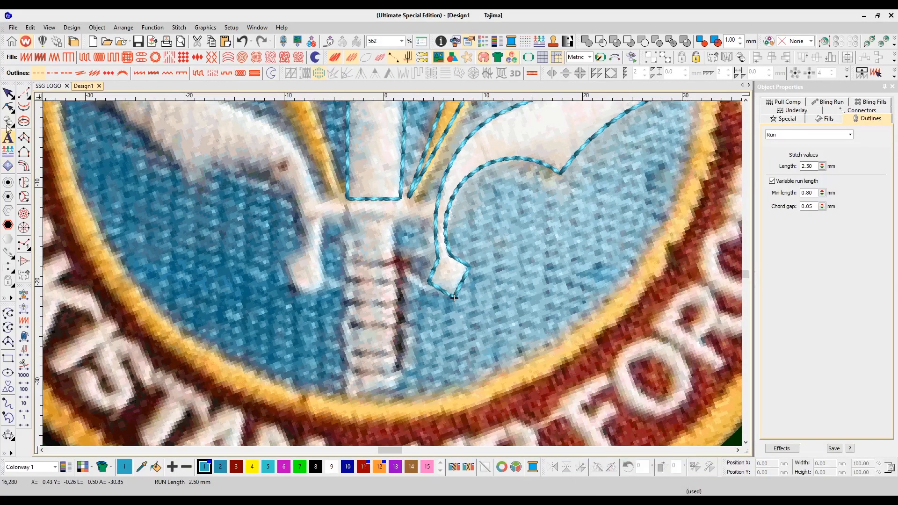
{"action": "left_click", "coordinate": [24, 94]}
{"action": "left_click", "coordinate": [323, 212]}
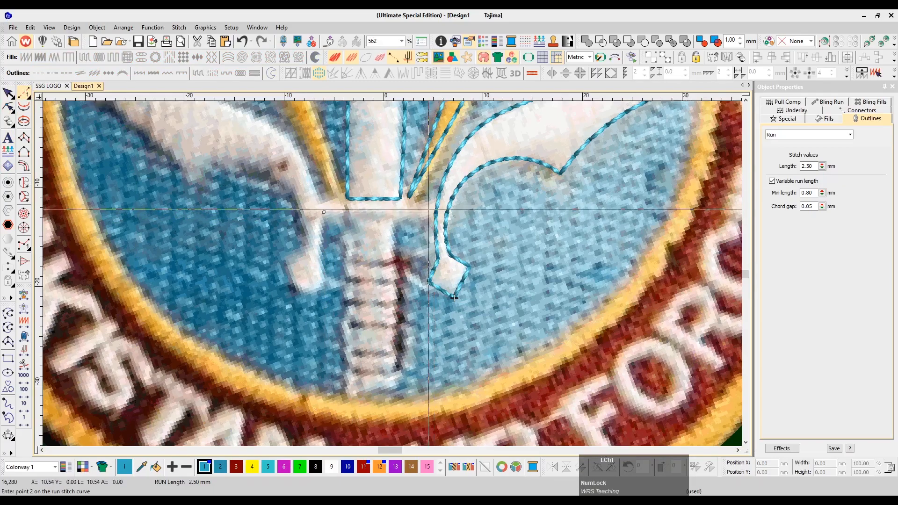
{"action": "key", "text": "Return"}
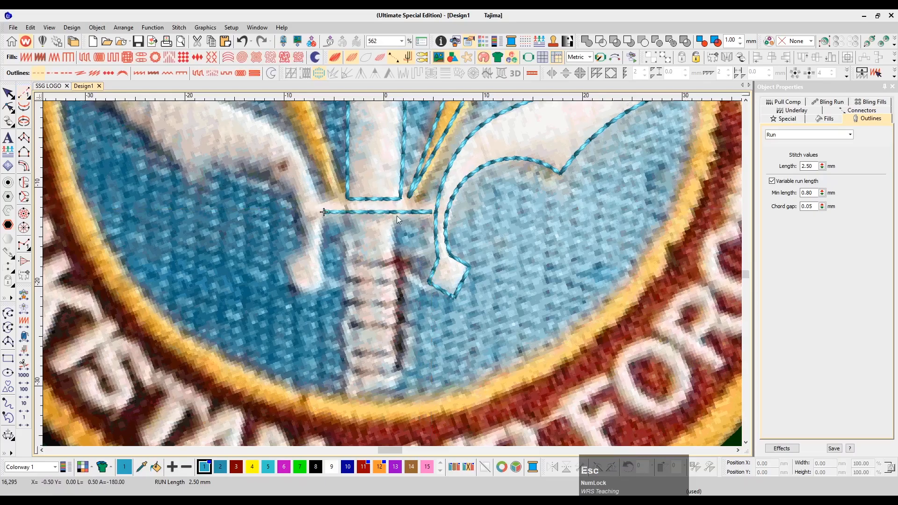
Convert the guard line to a Satin column and set its column width to 1 mm
{"action": "left_click", "coordinate": [399, 209]}
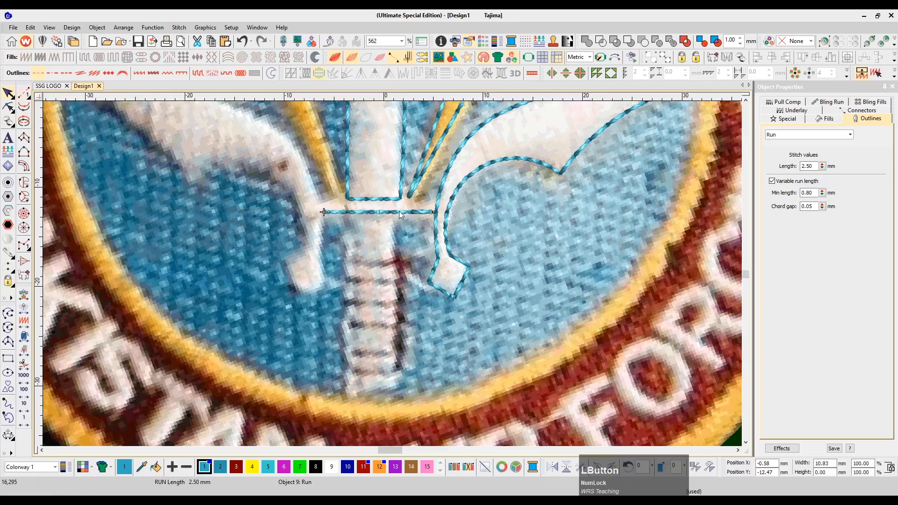
{"action": "left_click", "coordinate": [143, 73]}
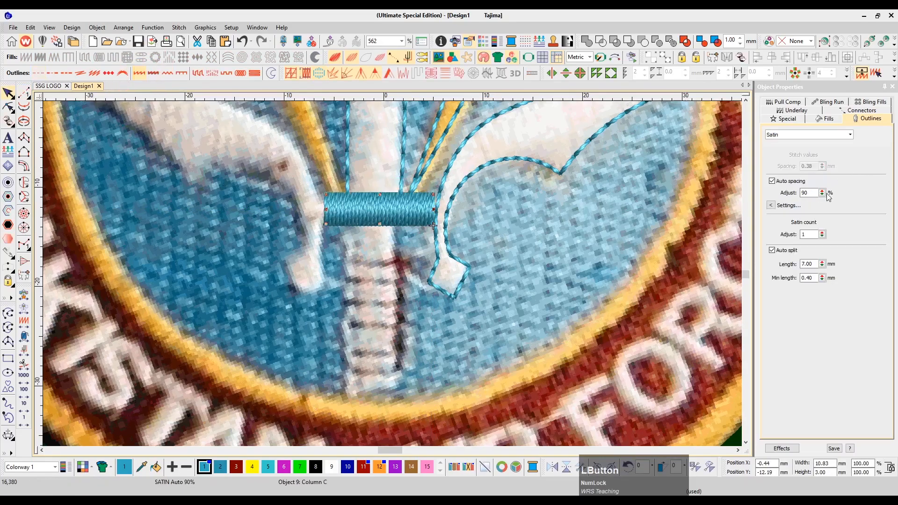
{"action": "left_click", "coordinate": [796, 120]}
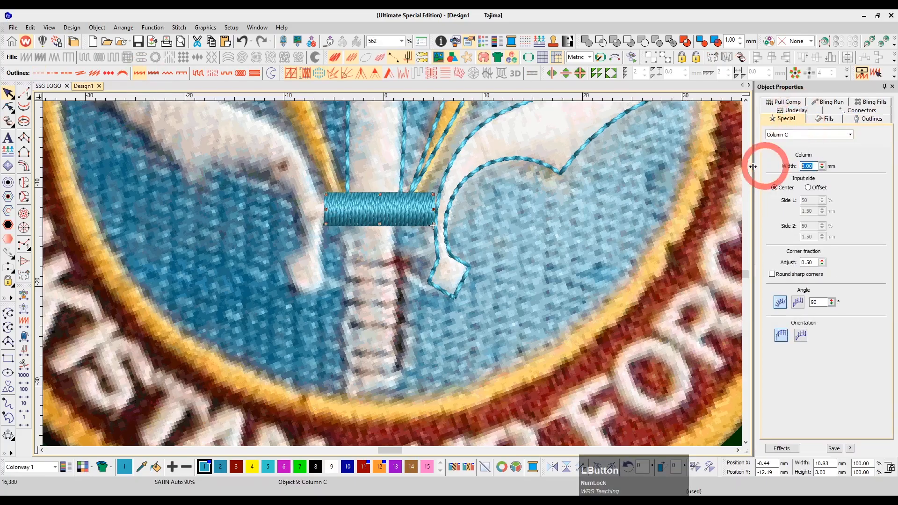
{"action": "type", "text": "1"}
{"action": "key", "text": "KP_Enter"}
Move the guard bar up against the blade's base and centre it horizontally on the blade
{"action": "left_click_drag", "start_coordinate": [412, 206], "coordinate": [405, 204]}
{"action": "left_click", "coordinate": [403, 182], "text": "ctrl"}
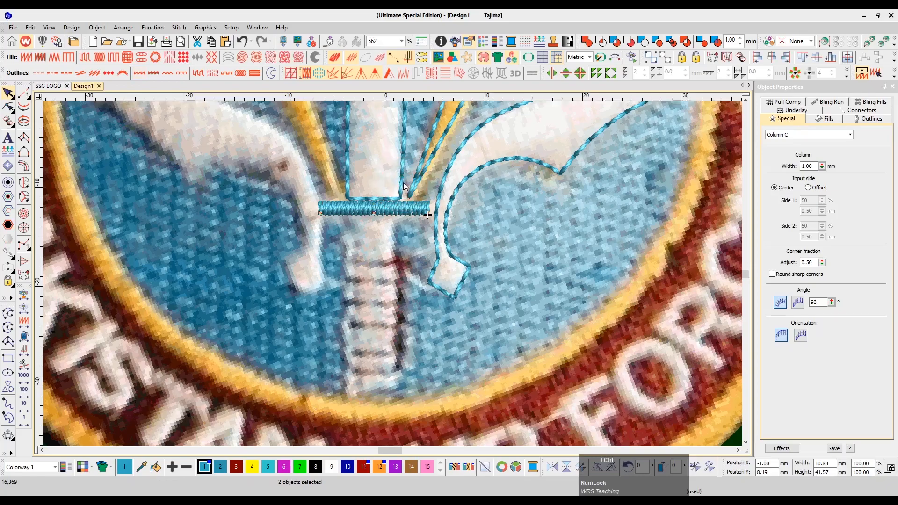
{"action": "key", "text": "Escape"}
{"action": "left_click", "coordinate": [497, 243]}
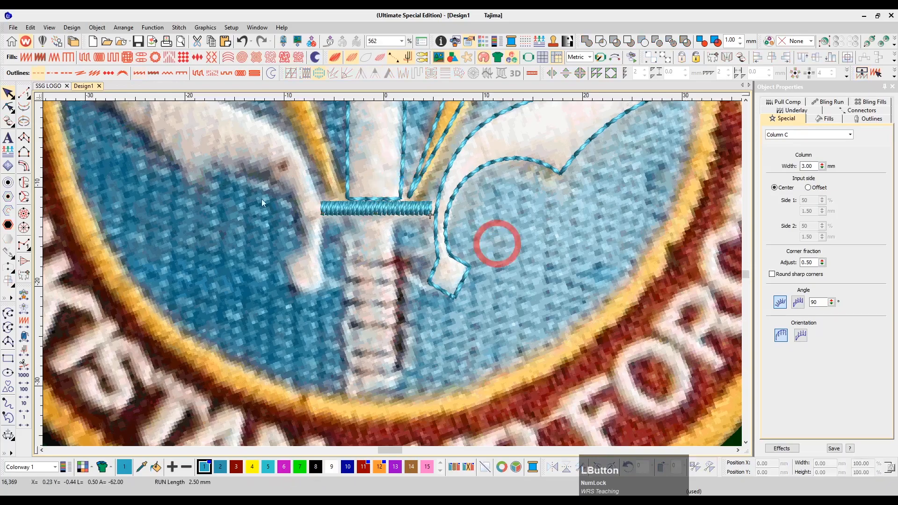
Draw a rectangular Run outline as wide as the blade directly below the guard, over the plain top part of the handle
{"action": "left_click", "coordinate": [9, 359]}
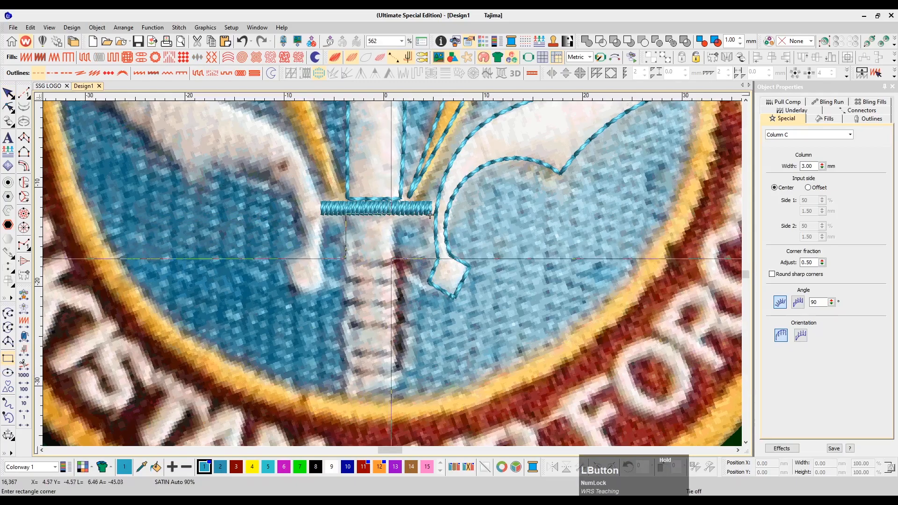
{"action": "left_click", "coordinate": [392, 258]}
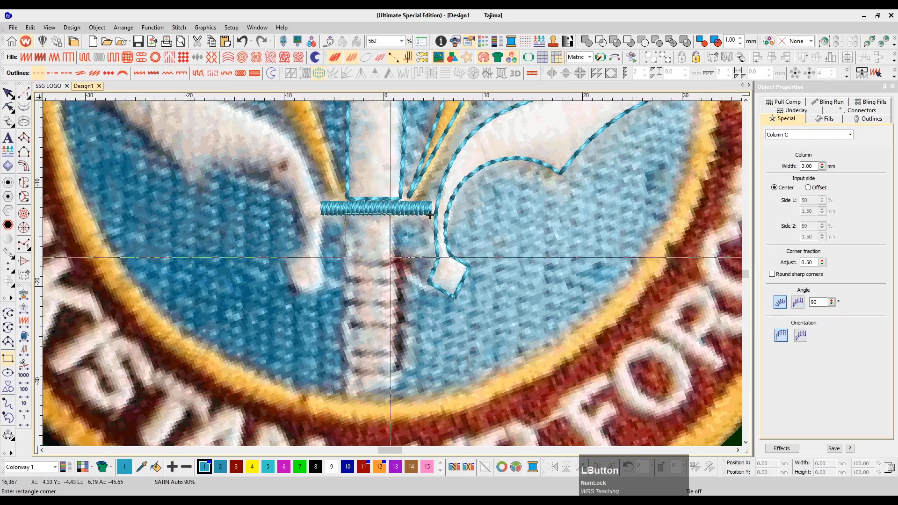
{"action": "left_click", "coordinate": [401, 213]}
{"action": "key", "text": "Escape"}
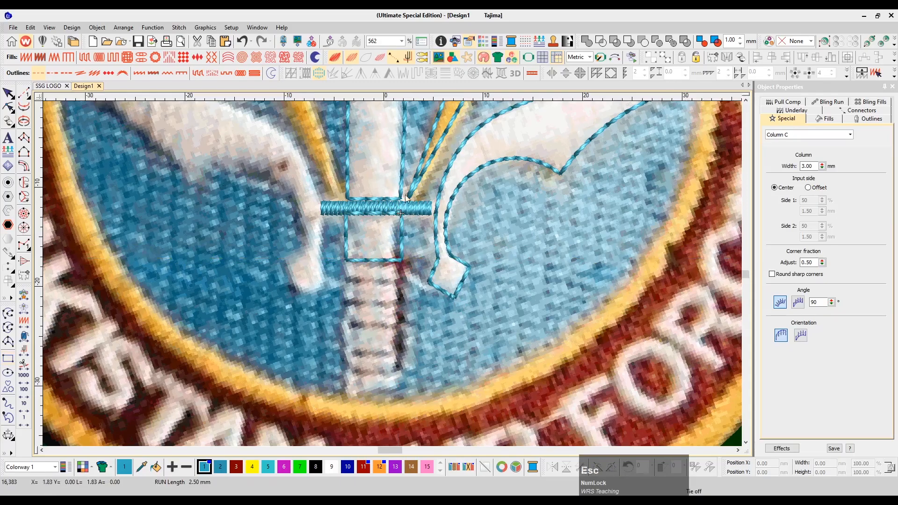
Reposition the rectangular handle outline so its top edge sits directly beneath the guard bar, in line with the blade
{"action": "left_click", "coordinate": [401, 212]}
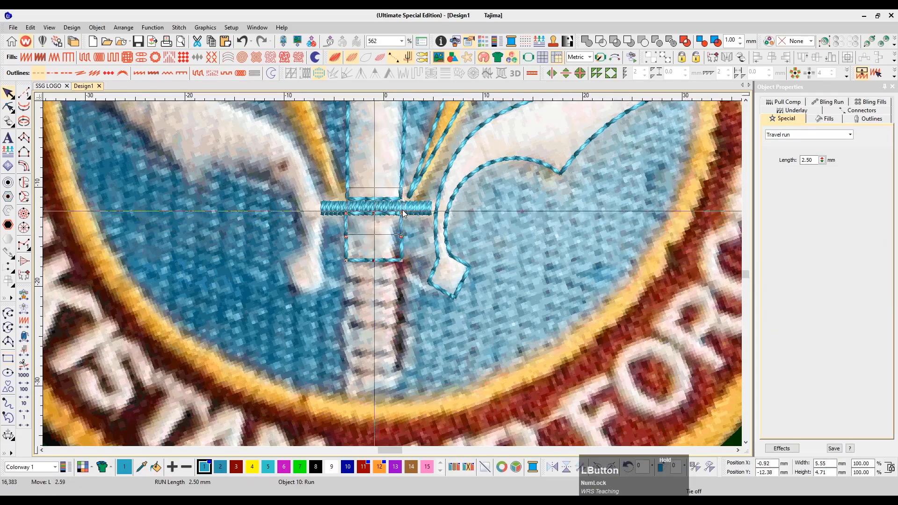
{"action": "left_click_drag", "start_coordinate": [401, 209], "coordinate": [399, 187]}
{"action": "left_click_drag", "start_coordinate": [401, 223], "coordinate": [400, 250]}
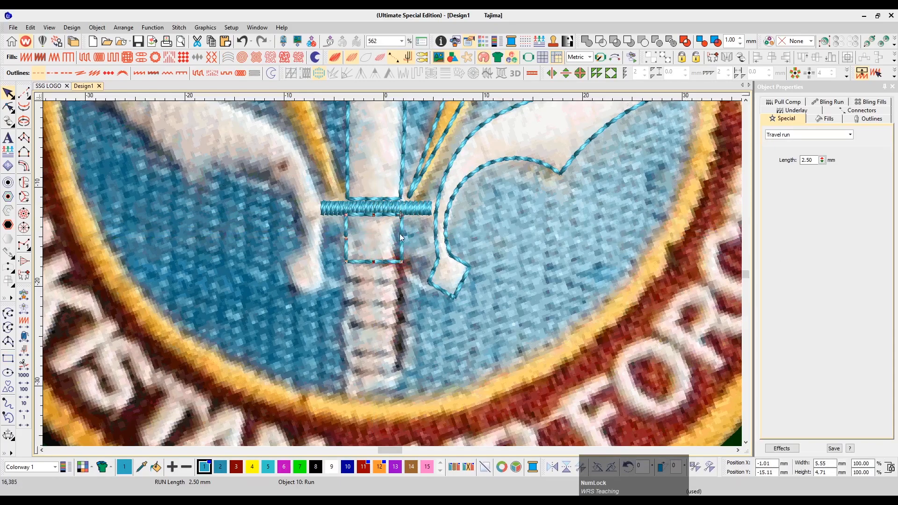
{"action": "key", "text": "n"}
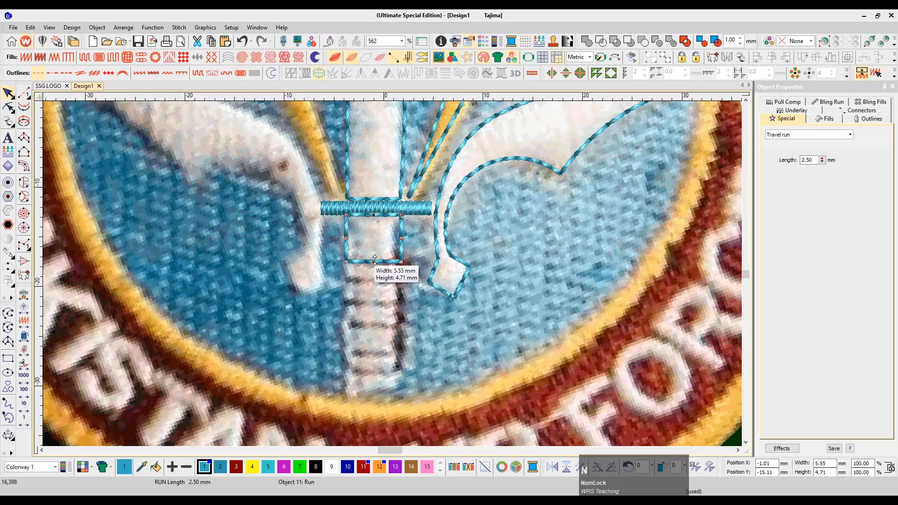
{"action": "left_click_drag", "start_coordinate": [374, 260], "coordinate": [388, 277]}
{"action": "key", "text": "ctrl+z"}
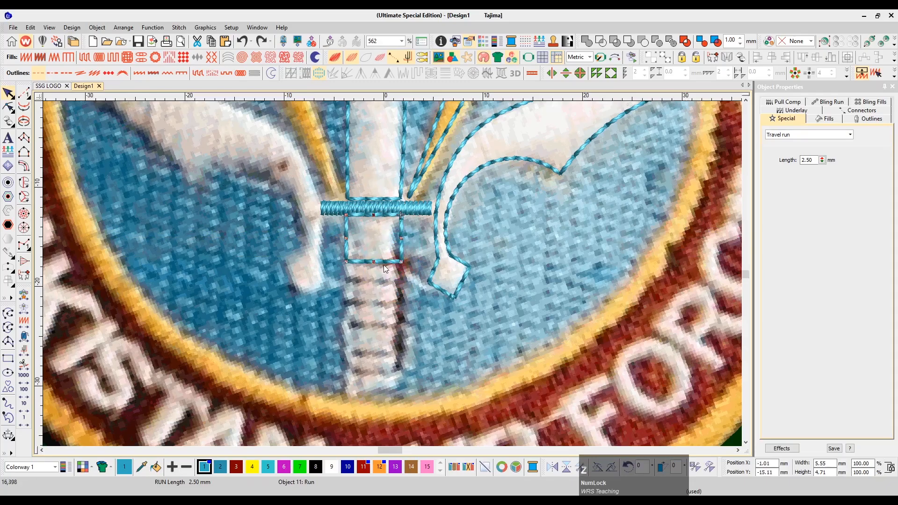
Reshape the handle rectangle's bottom edge into a slight downward curve with an added curve point at its middle
{"action": "left_click", "coordinate": [377, 262]}
{"action": "key", "text": "h"}
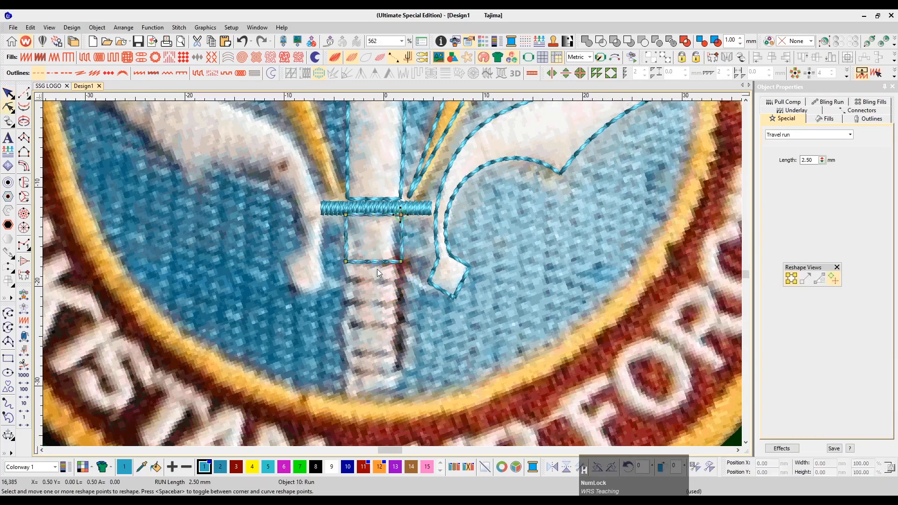
{"action": "left_click", "coordinate": [375, 266]}
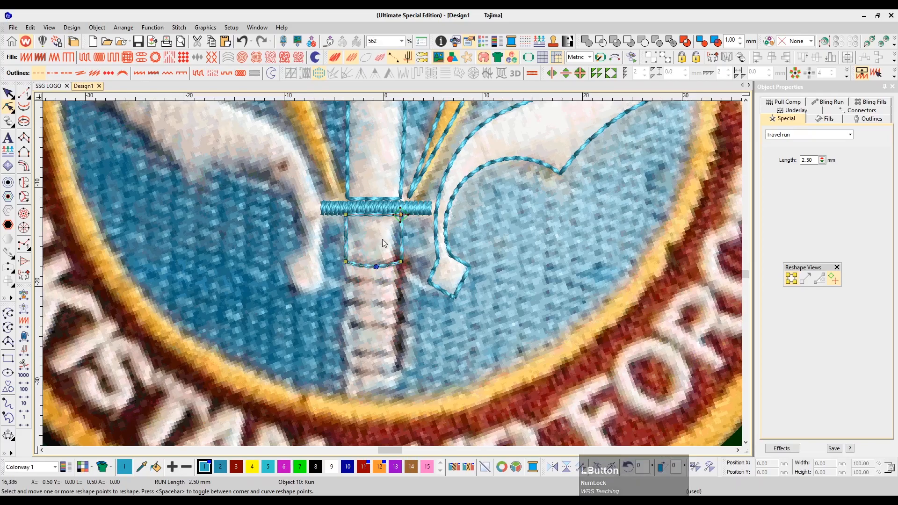
{"action": "key", "text": "Escape"}
Duplicate the curved handle outline directly below itself and bend the copy's top edge to follow the curve above
{"action": "left_click", "coordinate": [400, 242]}
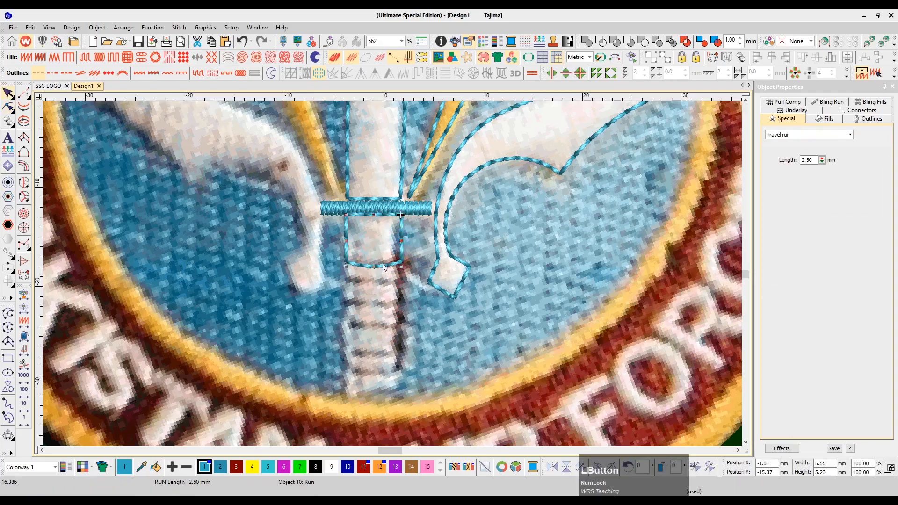
{"action": "left_click_drag", "start_coordinate": [374, 266], "coordinate": [403, 283]}
{"action": "key", "text": "Escape"}
{"action": "key", "text": "h"}
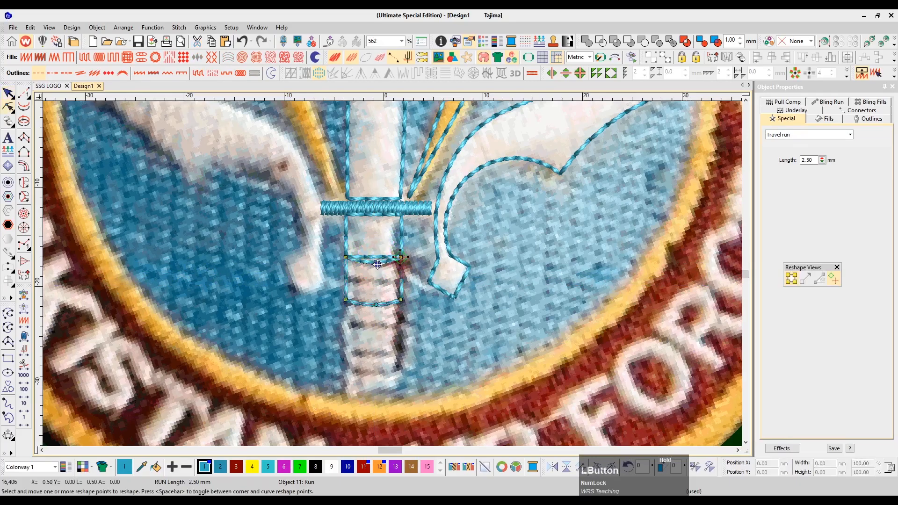
{"action": "key", "text": "Escape"}
Shorten the copied handle segment to about 3.7 mm high and repeat it downward in three more copies to the handle's end
{"action": "left_click", "coordinate": [400, 299]}
{"action": "left_click_drag", "start_coordinate": [374, 305], "coordinate": [372, 296]}
{"action": "left_click", "coordinate": [379, 294]}
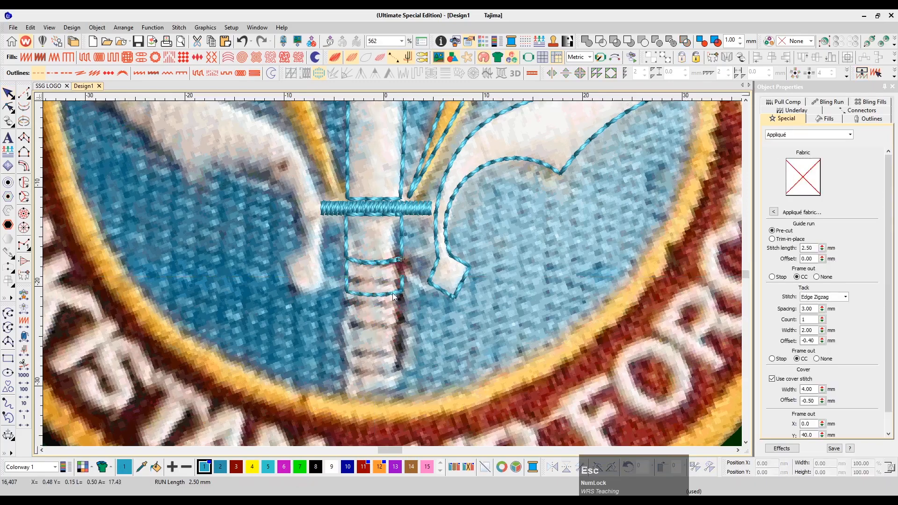
{"action": "left_click_drag", "start_coordinate": [399, 297], "coordinate": [388, 392]}
{"action": "key", "text": "Escape"}
Hide the reference patch image so only the digitized sword, bolt and wing objects are displayed
{"action": "key", "text": "shift+z"}
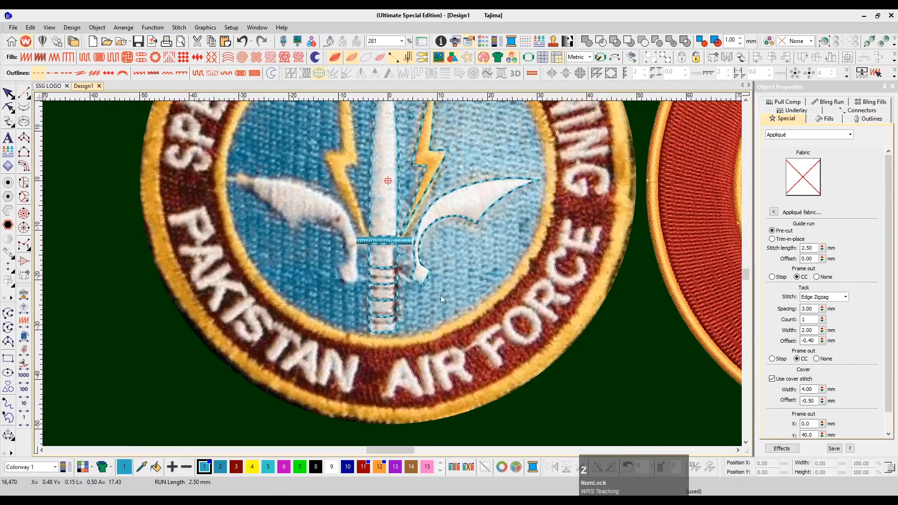
{"action": "key", "text": "d"}
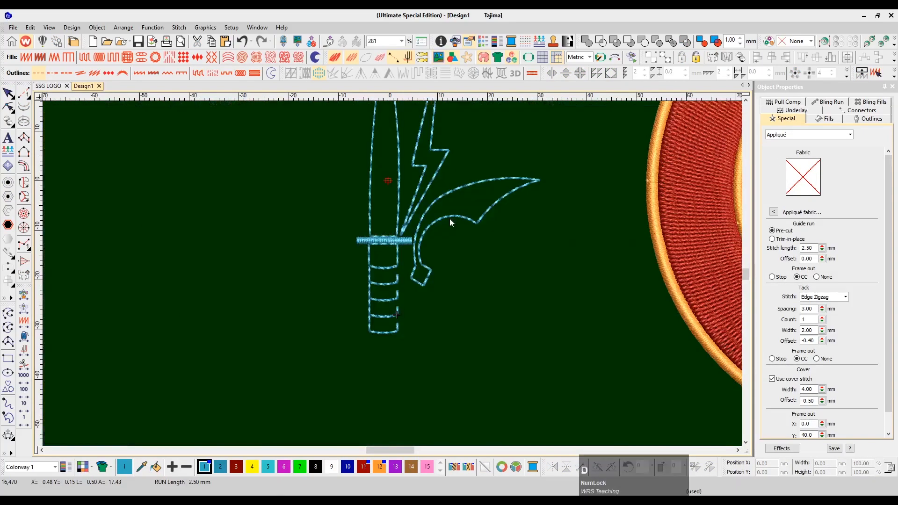
{"action": "key", "text": "shift+z"}
{"action": "scroll", "coordinate": [424, 241], "scroll_direction": "right", "scroll_amount": 2}
{"action": "key", "text": "d"}
{"action": "key", "text": "d"}
{"action": "key", "text": "d"}
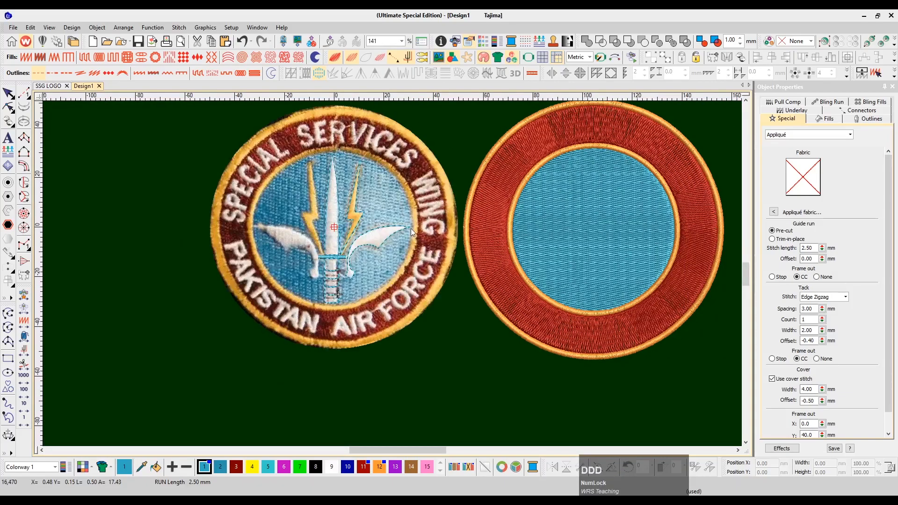
{"action": "key", "text": "d"}
{"action": "scroll", "coordinate": [411, 222], "scroll_direction": "up", "scroll_amount": 1}
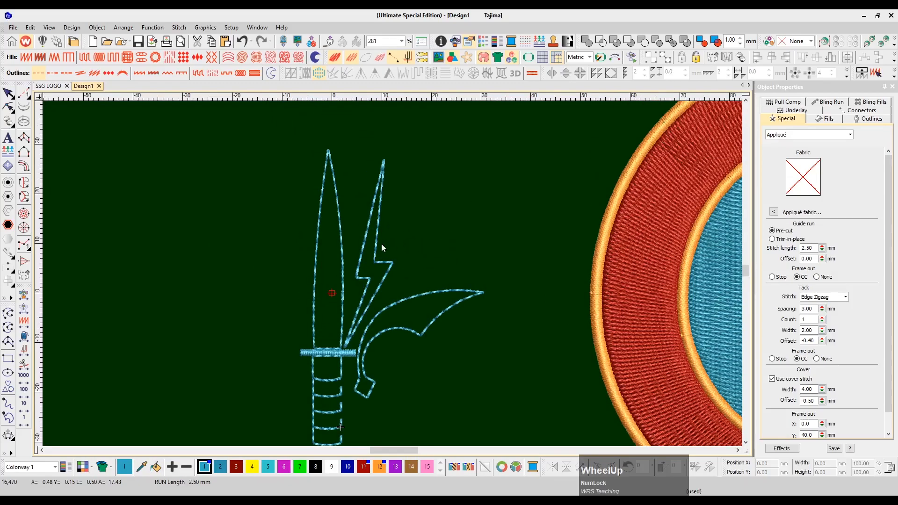
{"action": "scroll", "coordinate": [355, 265], "scroll_direction": "down", "scroll_amount": 1}
Convert the blade, lightning bolt and wing Run outlines to Tatami fills
{"action": "left_click", "coordinate": [342, 199]}
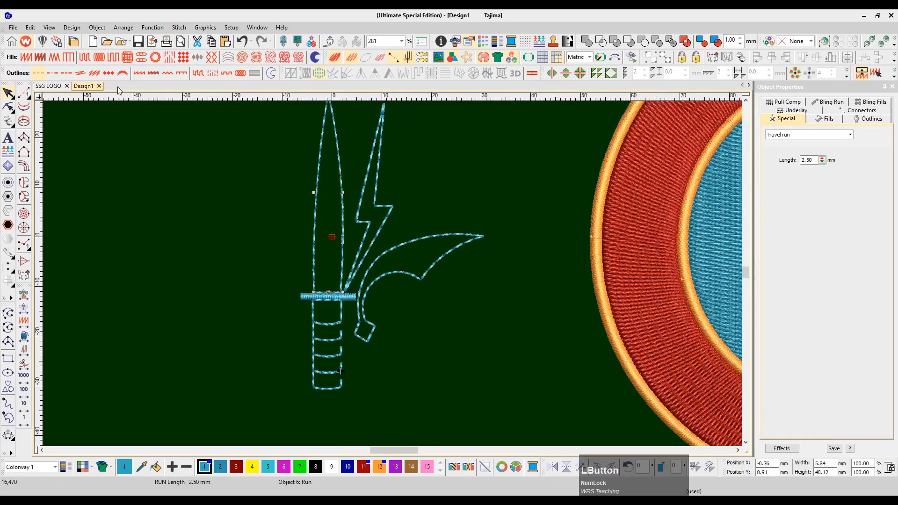
{"action": "left_click", "coordinate": [90, 62]}
{"action": "left_click", "coordinate": [376, 192]}
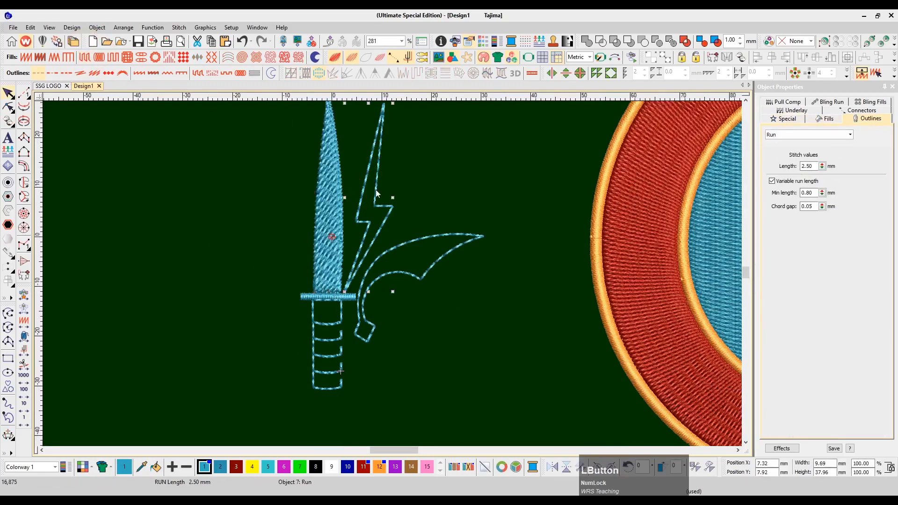
{"action": "left_click", "coordinate": [85, 57]}
{"action": "left_click", "coordinate": [424, 238]}
{"action": "left_click", "coordinate": [100, 57]}
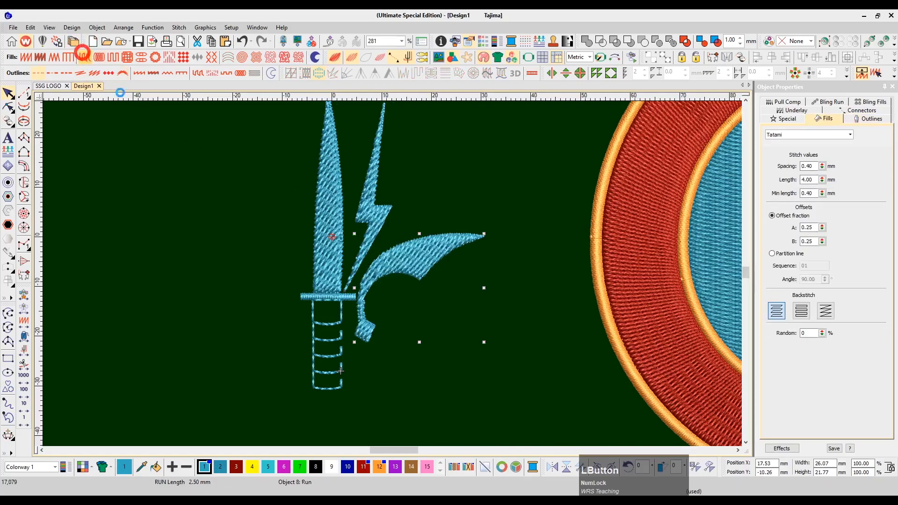
Convert all the sword handle segments together to Tatami fills
{"action": "left_click_drag", "start_coordinate": [276, 290], "coordinate": [353, 376]}
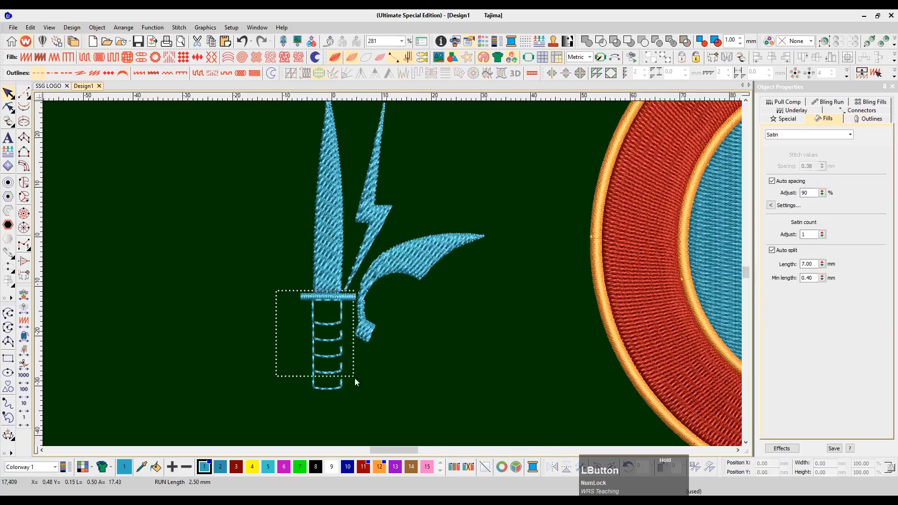
{"action": "left_click", "coordinate": [101, 59]}
{"action": "left_click", "coordinate": [403, 324]}
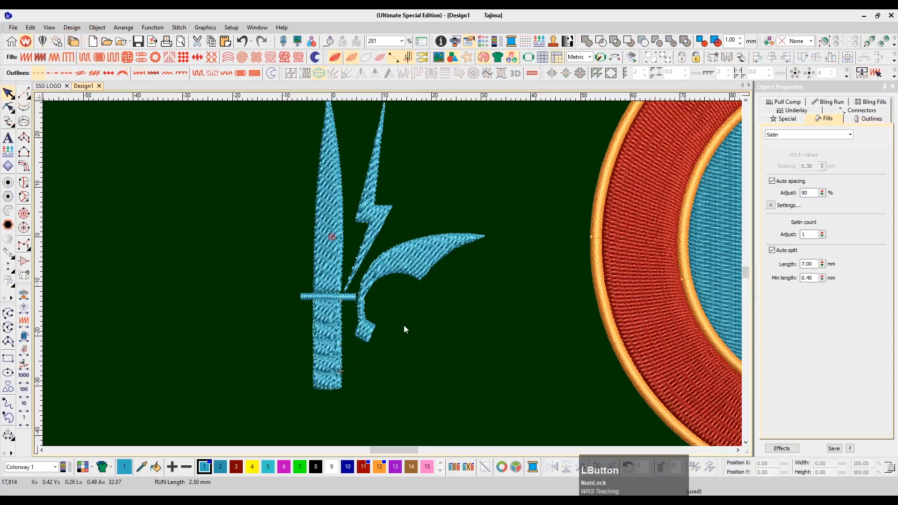
Reshape the blade fill by adjusting its curve point at mid-height on the side
{"action": "key", "text": "z"}
{"action": "scroll", "coordinate": [390, 213], "scroll_direction": "up", "scroll_amount": 3}
{"action": "left_click", "coordinate": [336, 289]}
{"action": "key", "text": "h"}
{"action": "left_click_drag", "start_coordinate": [316, 310], "coordinate": [343, 315]}
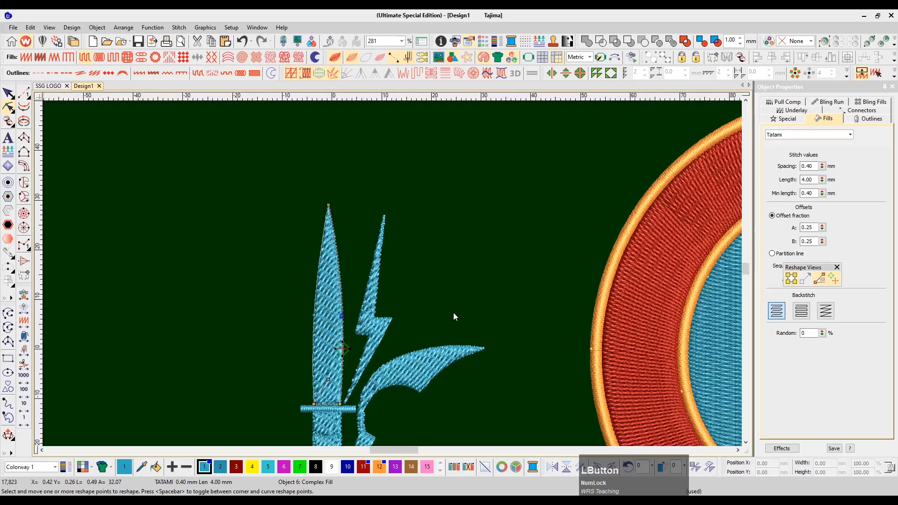
{"action": "key", "text": "Escape"}
Recolour the lightning bolt orange with colour 12
{"action": "key", "text": "shift+z"}
{"action": "scroll", "coordinate": [439, 283], "scroll_direction": "down", "scroll_amount": 1}
{"action": "scroll", "coordinate": [430, 276], "scroll_direction": "up", "scroll_amount": 1}
{"action": "key", "text": "z"}
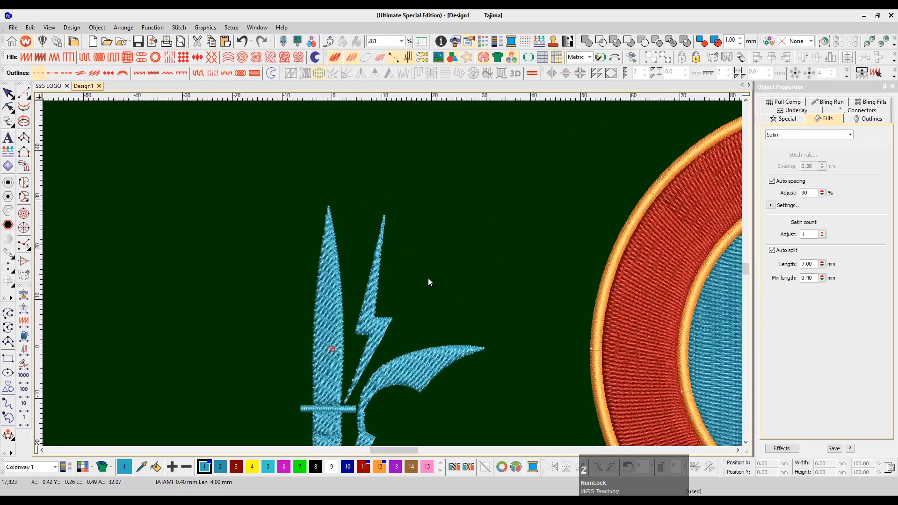
{"action": "scroll", "coordinate": [425, 275], "scroll_direction": "down", "scroll_amount": 1}
{"action": "left_click", "coordinate": [366, 253]}
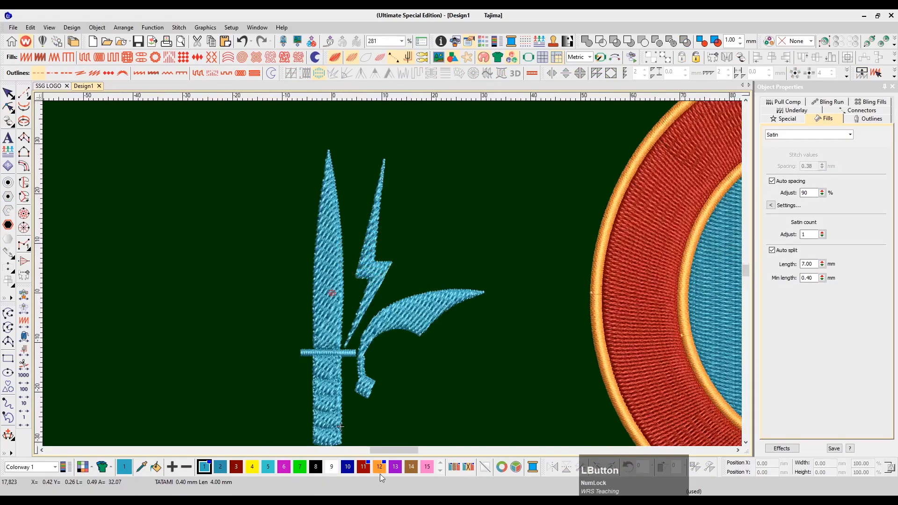
{"action": "scroll", "coordinate": [413, 251], "scroll_direction": "down", "scroll_amount": 1}
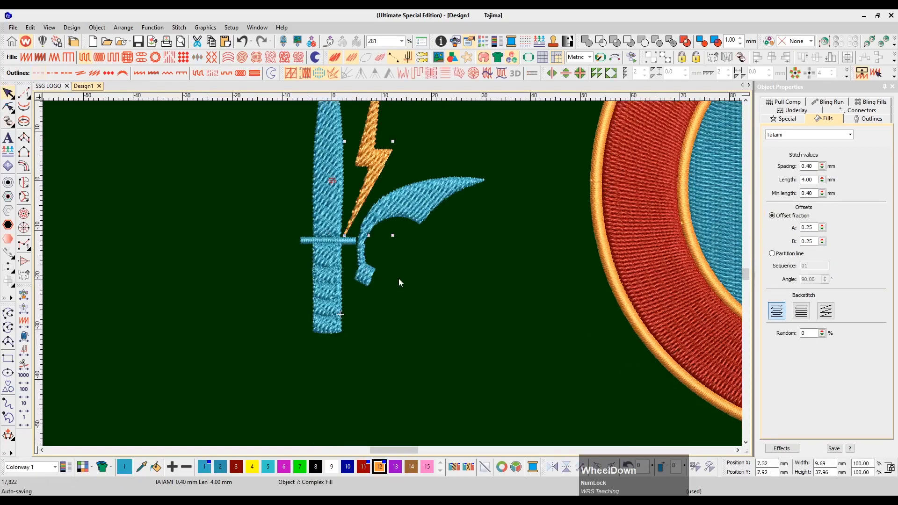
Recolour the blade, guard, handle segments and wing white with colour 9, leaving the lightning bolt out of the selection
{"action": "key", "text": "shift+z"}
{"action": "left_click_drag", "start_coordinate": [314, 176], "coordinate": [460, 341]}
{"action": "left_click", "coordinate": [385, 237]}
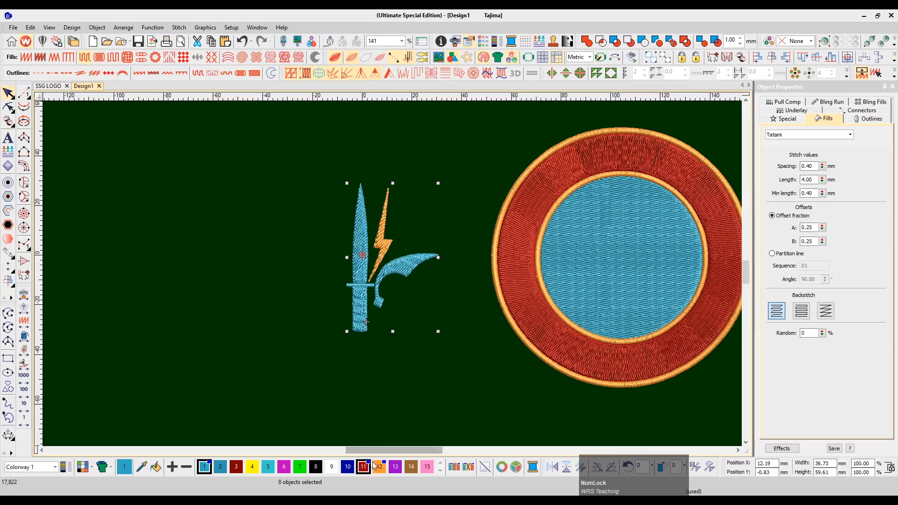
{"action": "left_click", "coordinate": [331, 466]}
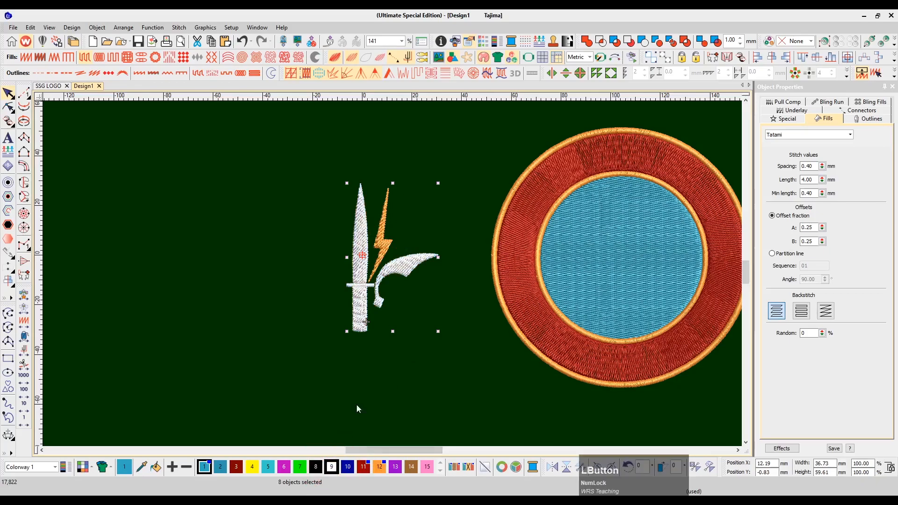
{"action": "left_click", "coordinate": [440, 295]}
{"action": "key", "text": "z"}
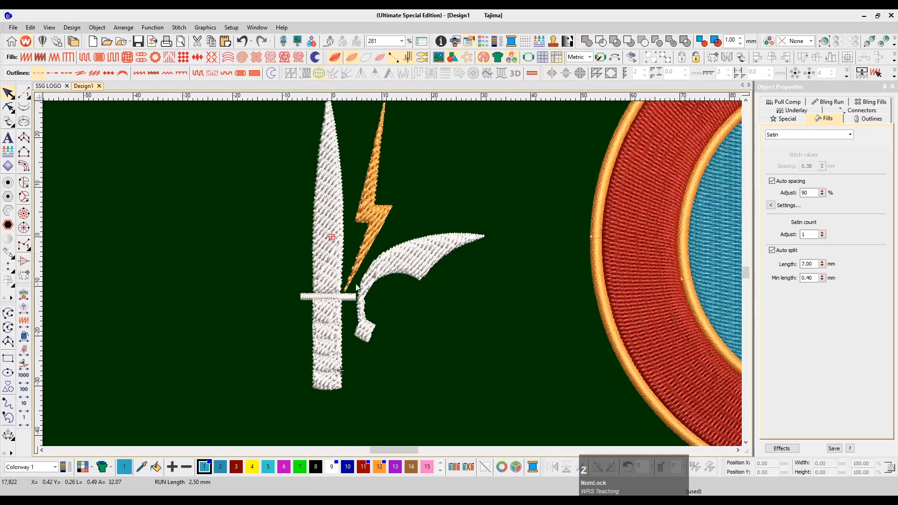
{"action": "left_click", "coordinate": [313, 321]}
{"action": "left_click_drag", "start_coordinate": [363, 391], "coordinate": [363, 392]}
{"action": "left_click_drag", "start_coordinate": [329, 304], "coordinate": [357, 401]}
{"action": "key", "text": "ctrl+z"}
{"action": "left_click", "coordinate": [396, 352]}
Start Outlines & Offsets for the second handle segment below the guard and remove the extra offset rows, leaving only one
{"action": "left_click", "coordinate": [335, 333]}
{"action": "left_click", "coordinate": [8, 196]}
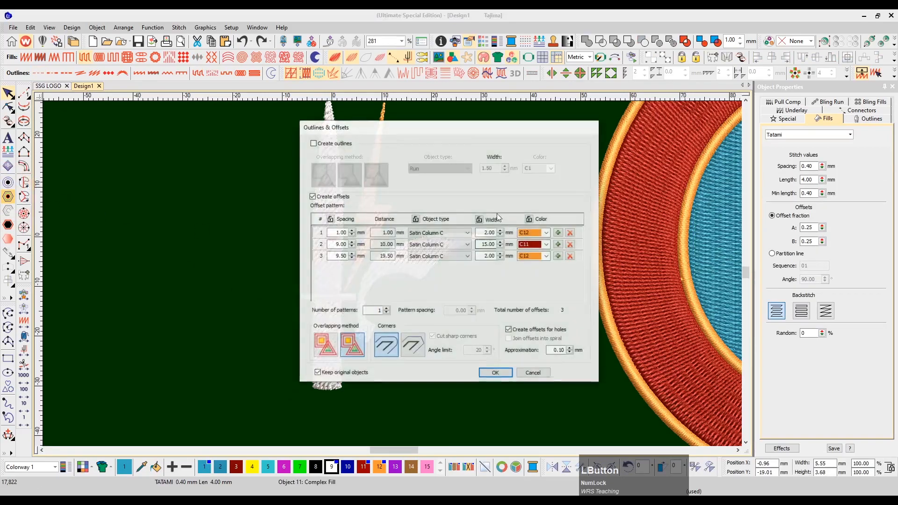
{"action": "left_click", "coordinate": [569, 244]}
{"action": "left_click", "coordinate": [570, 244]}
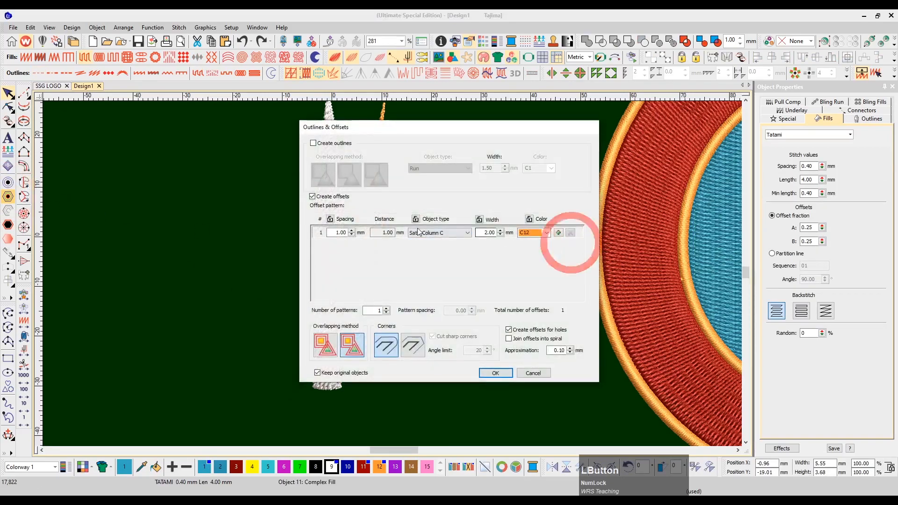
Create the segment's offset as a dark red Triple Run with 0 mm spacing
{"action": "left_click", "coordinate": [433, 233]}
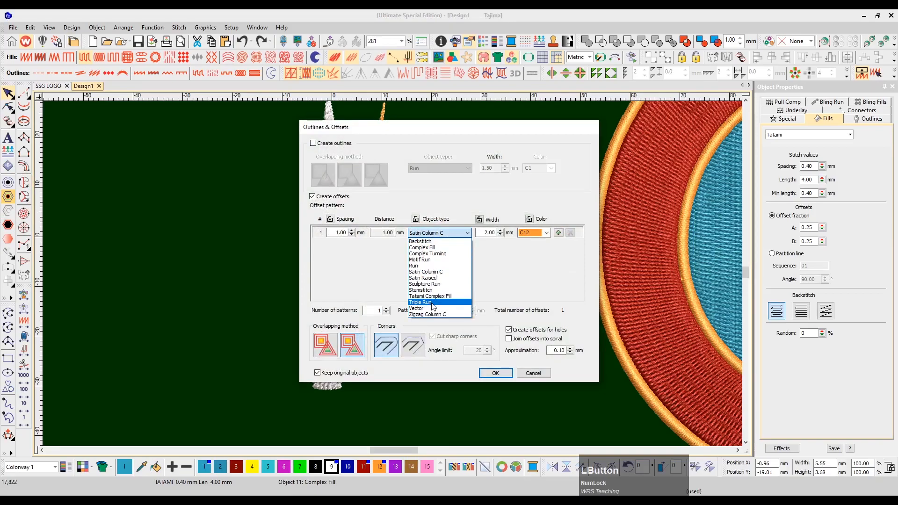
{"action": "left_click", "coordinate": [430, 302]}
{"action": "double_click", "coordinate": [339, 233]}
{"action": "type", "text": "0"}
{"action": "key", "text": "Tab"}
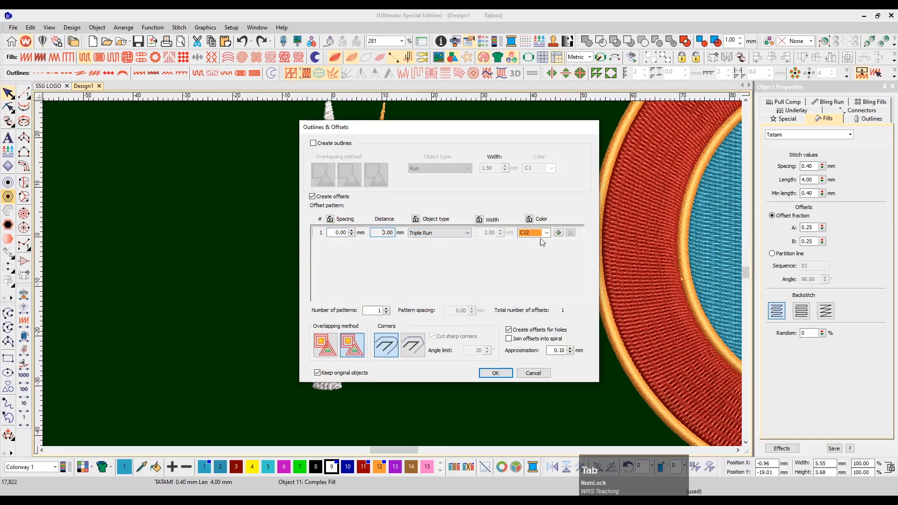
{"action": "left_click", "coordinate": [533, 232]}
{"action": "left_click", "coordinate": [533, 262]}
{"action": "left_click", "coordinate": [495, 373]}
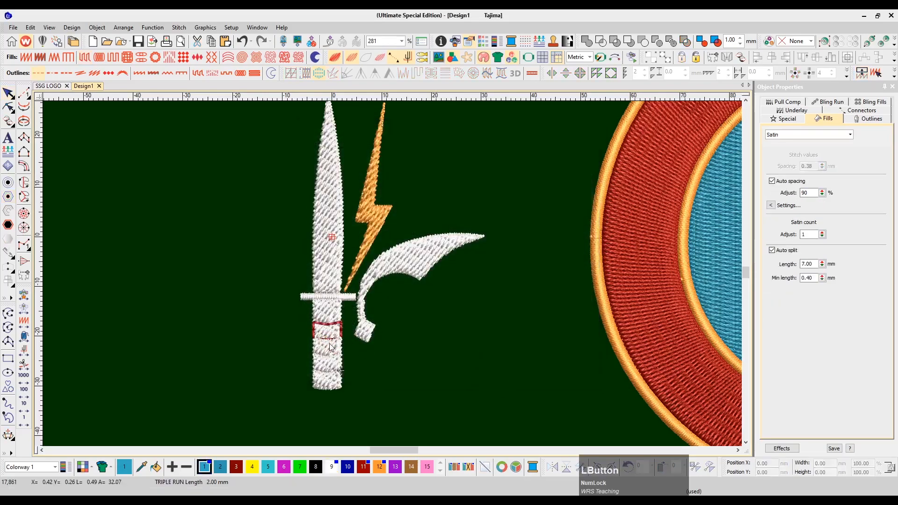
Create the same dark red Triple Run border around each of the three remaining lower handle segments
{"action": "left_click", "coordinate": [329, 343]}
{"action": "left_click", "coordinate": [8, 195]}
{"action": "key", "text": "Return"}
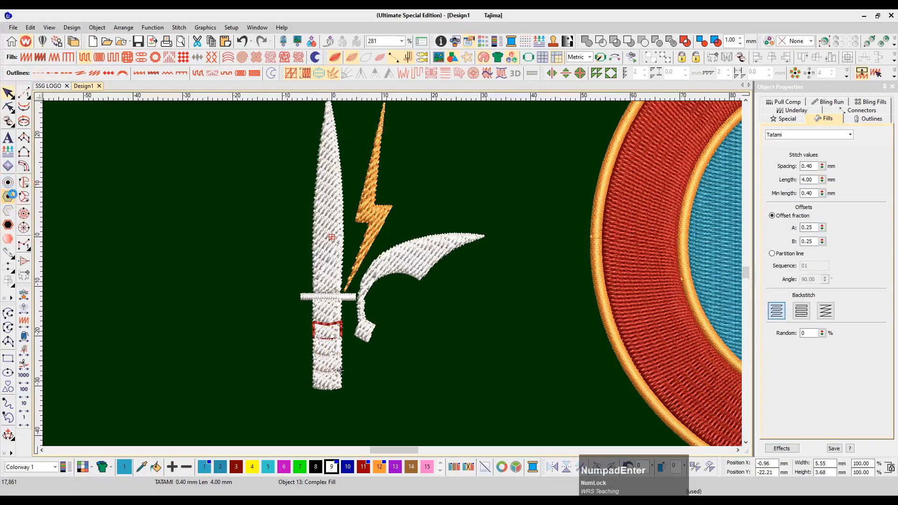
{"action": "left_click", "coordinate": [316, 363]}
{"action": "left_click", "coordinate": [7, 196]}
{"action": "key", "text": "Return"}
{"action": "left_click", "coordinate": [322, 386]}
{"action": "left_click", "coordinate": [12, 197]}
{"action": "key", "text": "Return"}
{"action": "left_click", "coordinate": [478, 371]}
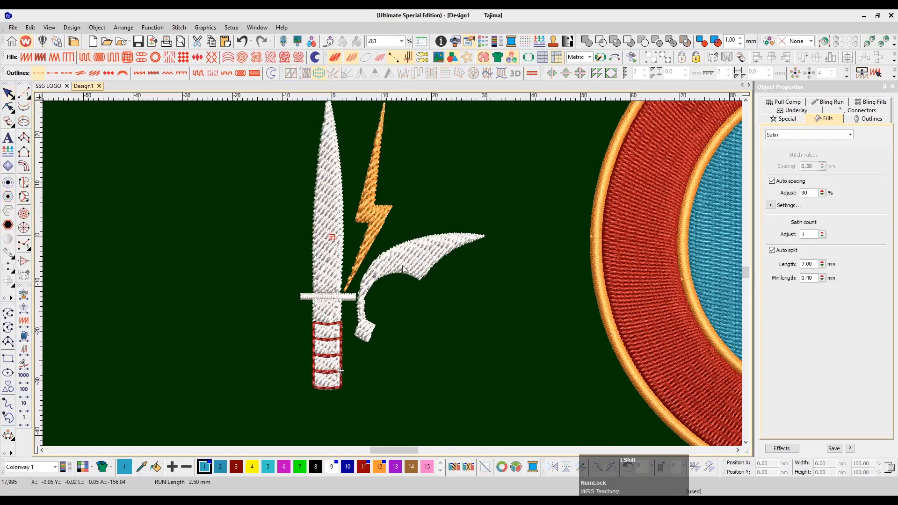
Create a mirrored copy of the lightning bolt and wing together on the opposite side of the sword
{"action": "scroll", "coordinate": [427, 277], "scroll_direction": "down", "scroll_amount": 1}
{"action": "left_click_drag", "start_coordinate": [448, 153], "coordinate": [364, 312]}
{"action": "scroll", "coordinate": [364, 285], "scroll_direction": "up", "scroll_amount": 1}
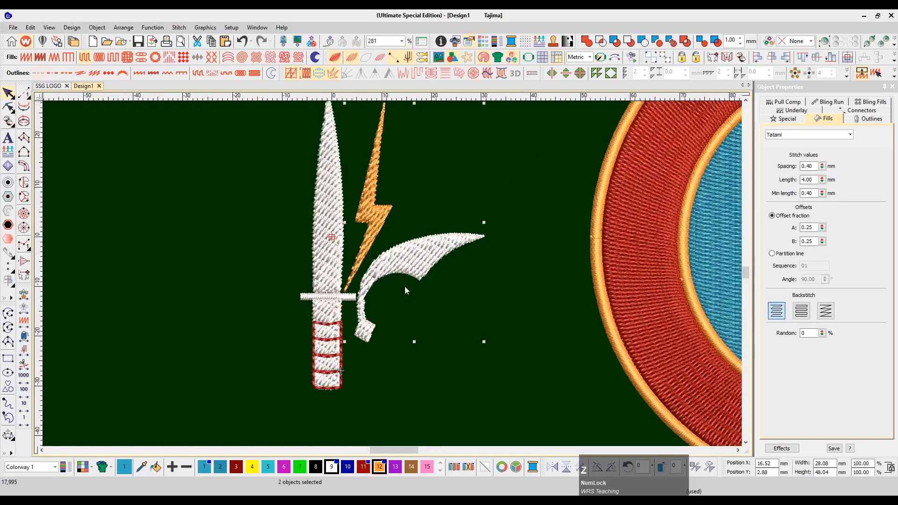
{"action": "left_click_drag", "start_coordinate": [378, 223], "coordinate": [225, 223]}
{"action": "key", "text": "ctrl+1"}
Nudge the mirrored bolt and wing outward until they stand clear of the sword, symmetrical to the originals
{"action": "key", "text": "Left"}
{"action": "key", "text": "Left"}
{"action": "key", "text": "Left"}
{"action": "key", "text": "Left"}
{"action": "key", "text": "Left"}
{"action": "key", "text": "Left"}
{"action": "key", "text": "Left"}
{"action": "key", "text": "Left"}
{"action": "key", "text": "Left"}
{"action": "key", "text": "Left"}
{"action": "key", "text": "Left"}
{"action": "key", "text": "Left"}
{"action": "key", "text": "Left"}
{"action": "key", "text": "Left"}
{"action": "key", "text": "Left"}
{"action": "key", "text": "Left"}
{"action": "key", "text": "Left"}
{"action": "key", "text": "Left"}
{"action": "key", "text": "Left"}
{"action": "key", "text": "Left"}
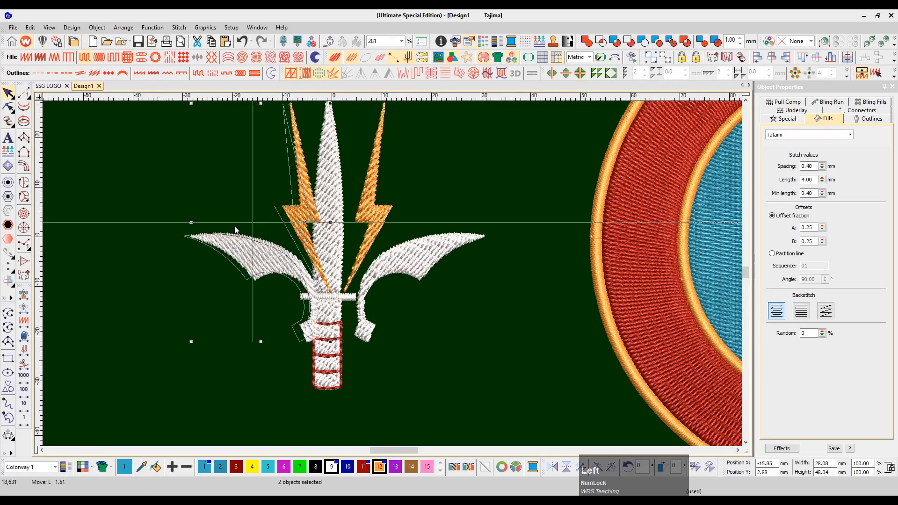
{"action": "key", "text": "Right"}
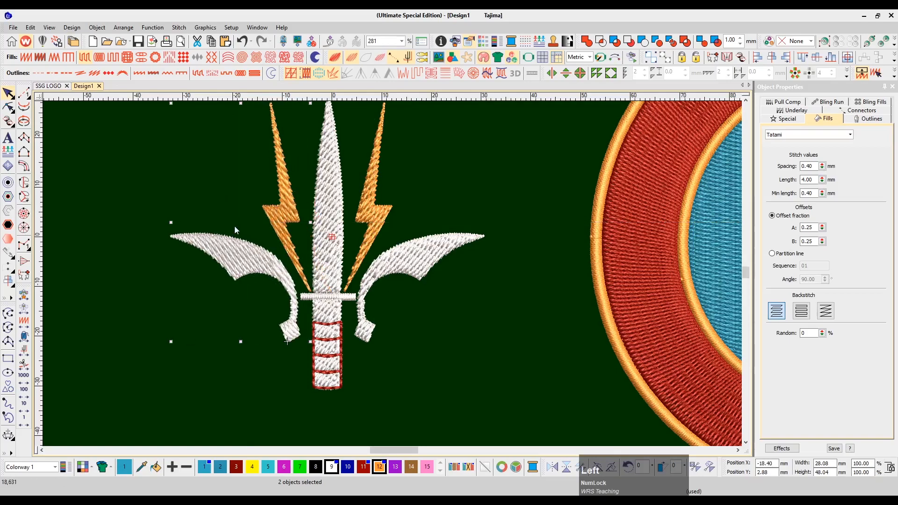
Group the whole sword, wing and lightning emblem and centre it on the patch's blue circle
{"action": "key", "text": "Escape"}
{"action": "key", "text": "minus"}
{"action": "mouse_move", "coordinate": [463, 159]}
{"action": "left_mouse_down"}
{"action": "mouse_move", "coordinate": [227, 405]}
{"action": "mouse_move", "coordinate": [183, 400]}
{"action": "left_mouse_up"}
{"action": "scroll", "coordinate": [416, 236], "scroll_direction": "right", "scroll_amount": 2}
{"action": "left_click_drag", "start_coordinate": [305, 251], "coordinate": [569, 253]}
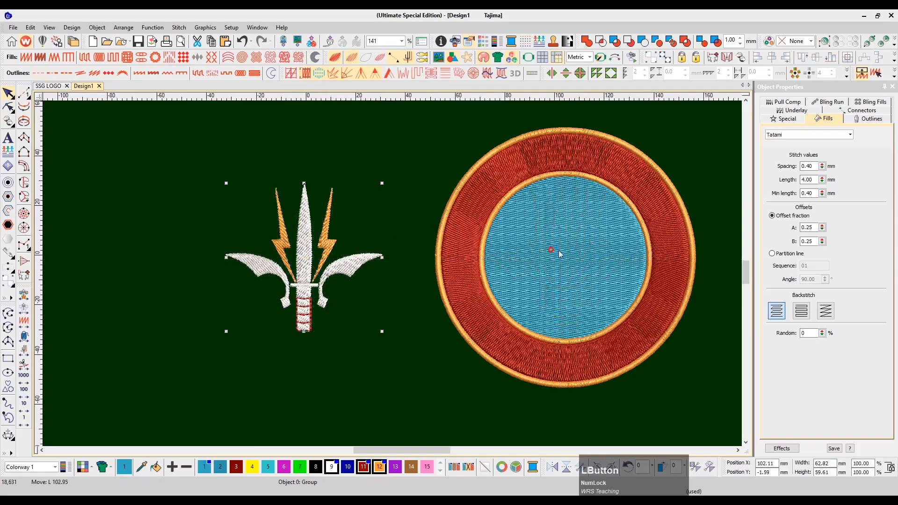
{"action": "left_click", "coordinate": [616, 217], "text": "ctrl"}
{"action": "scroll", "coordinate": [643, 223], "scroll_direction": "right", "scroll_amount": 2}
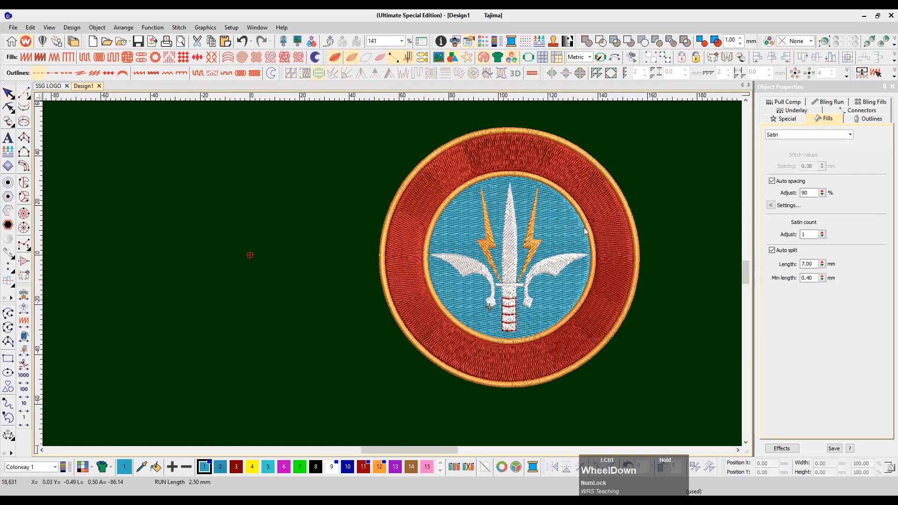
{"action": "left_click", "coordinate": [513, 237]}
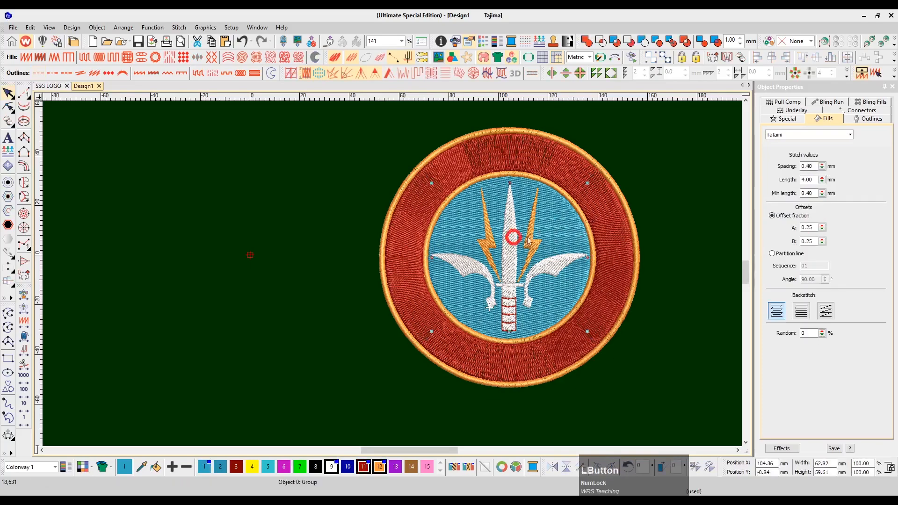
{"action": "left_click", "coordinate": [655, 196]}
Ungroup the emblem and add a copy of the lowest handle segment with its red border directly beneath it
{"action": "scroll", "coordinate": [547, 273], "scroll_direction": "up", "scroll_amount": 2}
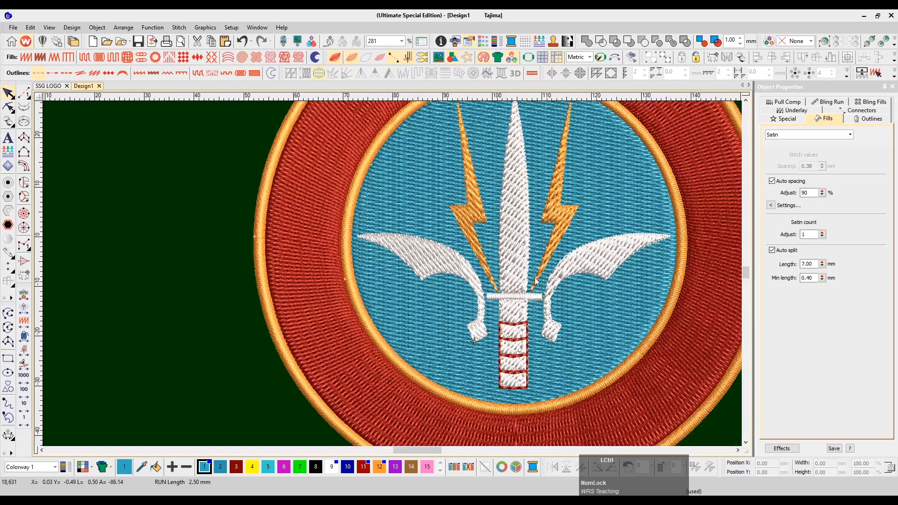
{"action": "scroll", "coordinate": [536, 279], "scroll_direction": "up", "scroll_amount": 1}
{"action": "scroll", "coordinate": [537, 276], "scroll_direction": "down", "scroll_amount": 2}
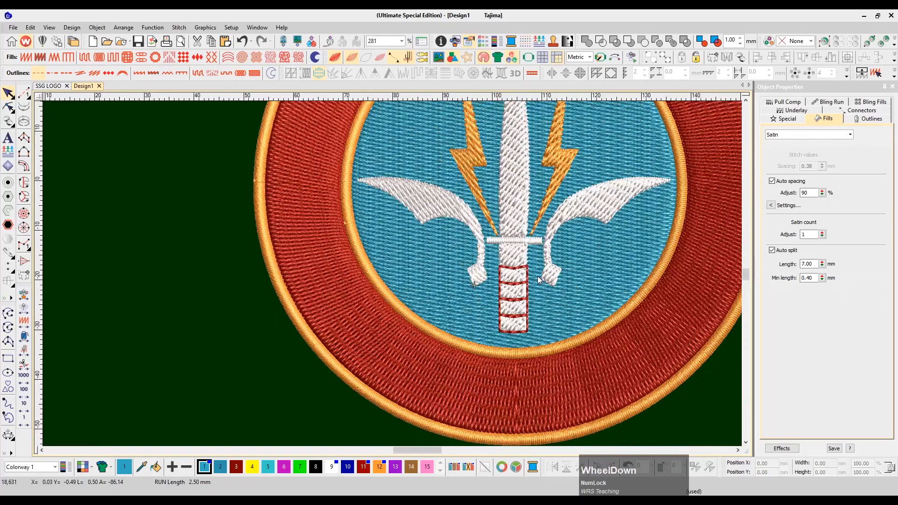
{"action": "scroll", "coordinate": [538, 327], "scroll_direction": "down", "scroll_amount": 4}
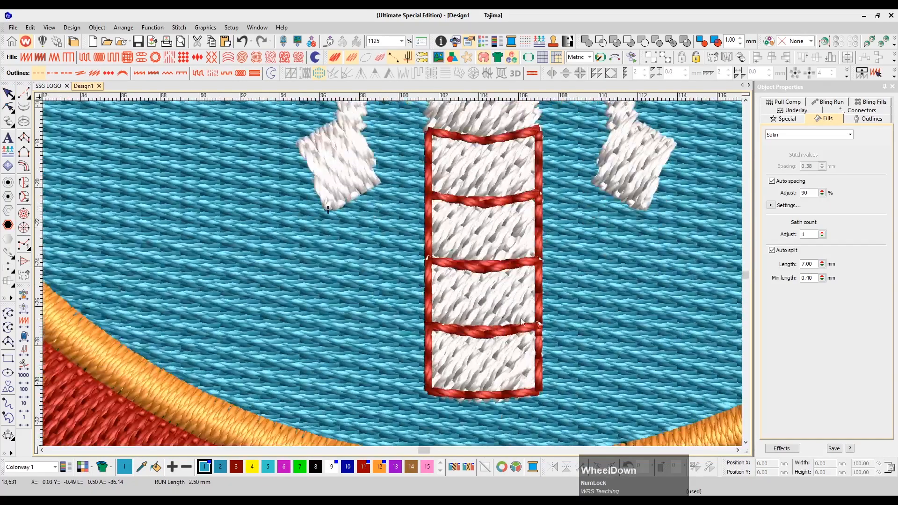
{"action": "scroll", "coordinate": [522, 322], "scroll_direction": "down", "scroll_amount": 3}
{"action": "left_click", "coordinate": [484, 265]}
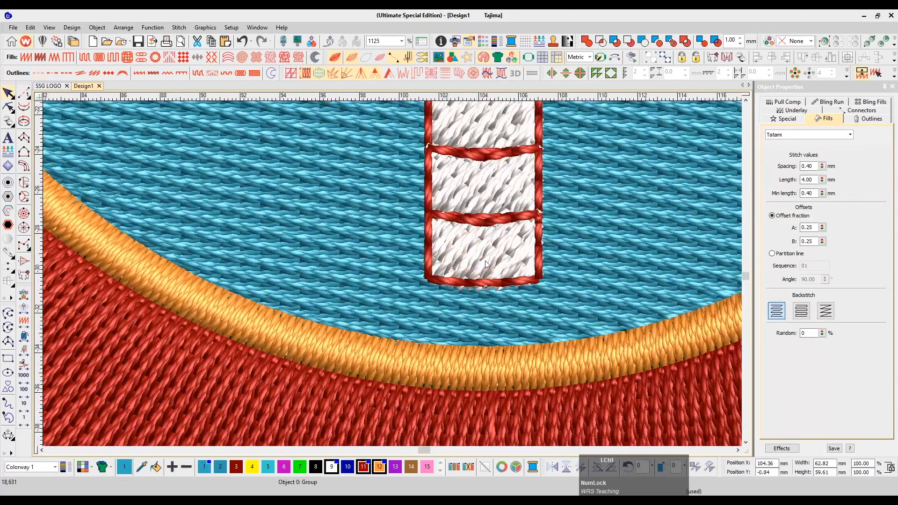
{"action": "left_click", "coordinate": [484, 264], "text": "ctrl"}
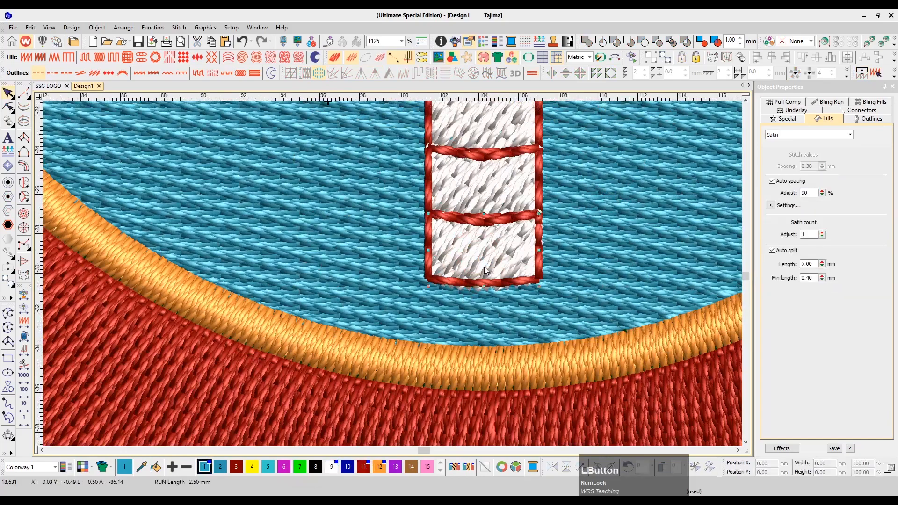
{"action": "left_click", "coordinate": [540, 266], "text": "shift"}
{"action": "left_click_drag", "start_coordinate": [507, 255], "coordinate": [506, 316]}
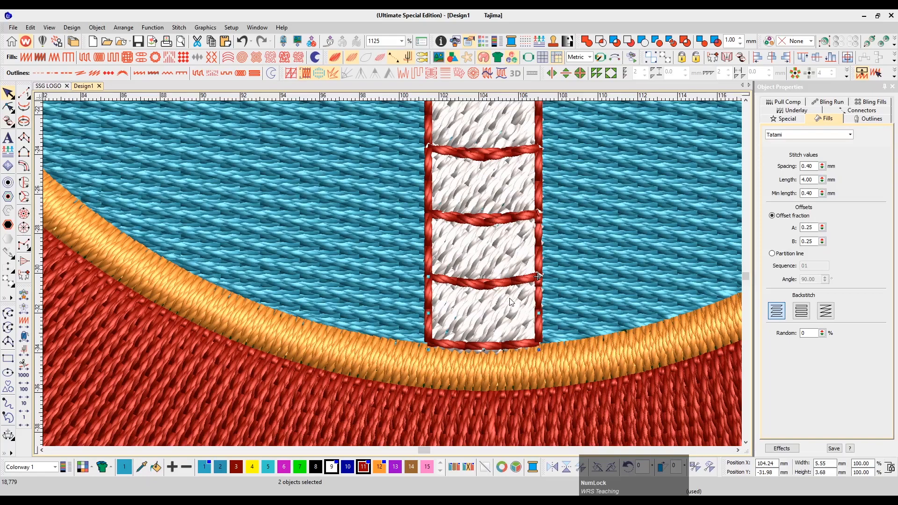
{"action": "scroll", "coordinate": [511, 301], "scroll_direction": "up", "scroll_amount": 5, "text": "ctrl"}
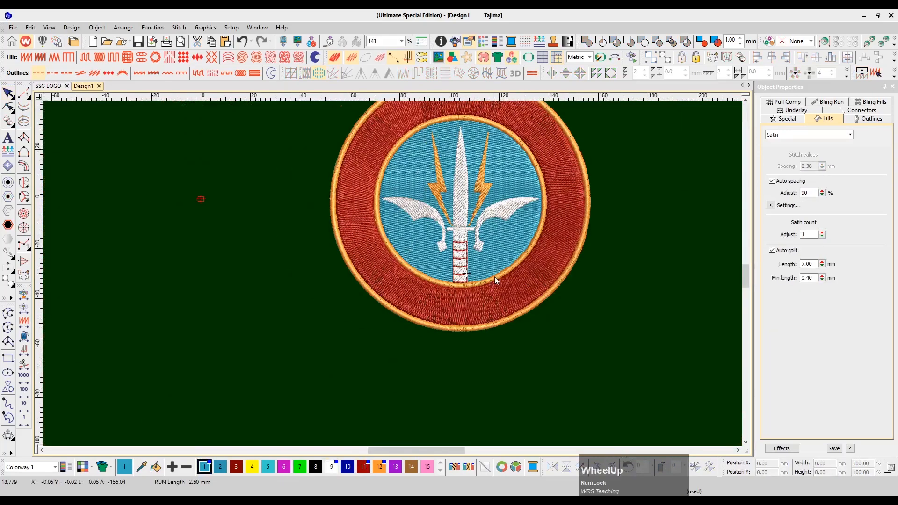
Select all the emblem's pieces without the blue circle and move them clear of the patch ring
{"action": "scroll", "coordinate": [494, 276], "scroll_direction": "up", "scroll_amount": 2}
{"action": "left_click_drag", "start_coordinate": [593, 151], "coordinate": [378, 366]}
{"action": "left_click_drag", "start_coordinate": [461, 269], "coordinate": [689, 262]}
{"action": "key", "text": "ctrl+z"}
{"action": "left_click", "coordinate": [510, 227], "text": "ctrl"}
{"action": "left_click_drag", "start_coordinate": [483, 241], "coordinate": [703, 236]}
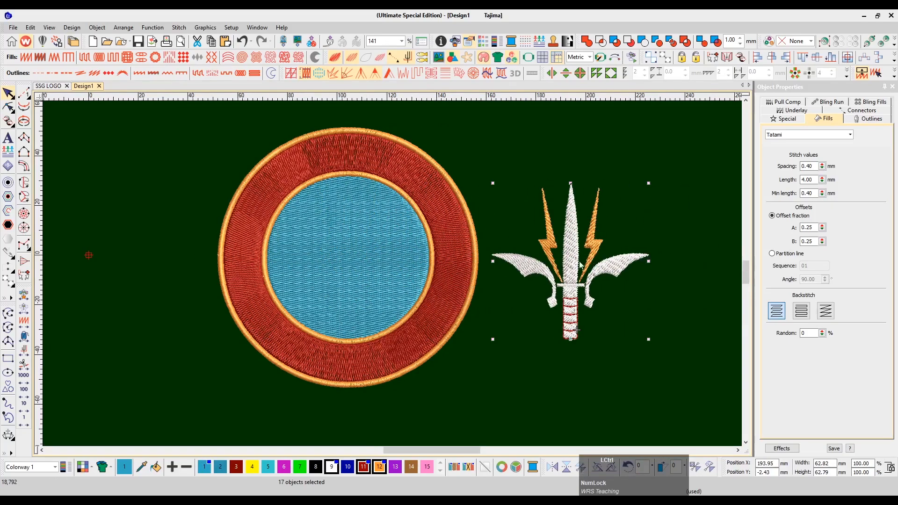
Group the lengthened emblem and align its centre with the blue circle's centre
{"action": "key", "text": "ctrl+g"}
{"action": "left_click", "coordinate": [405, 233], "text": "ctrl"}
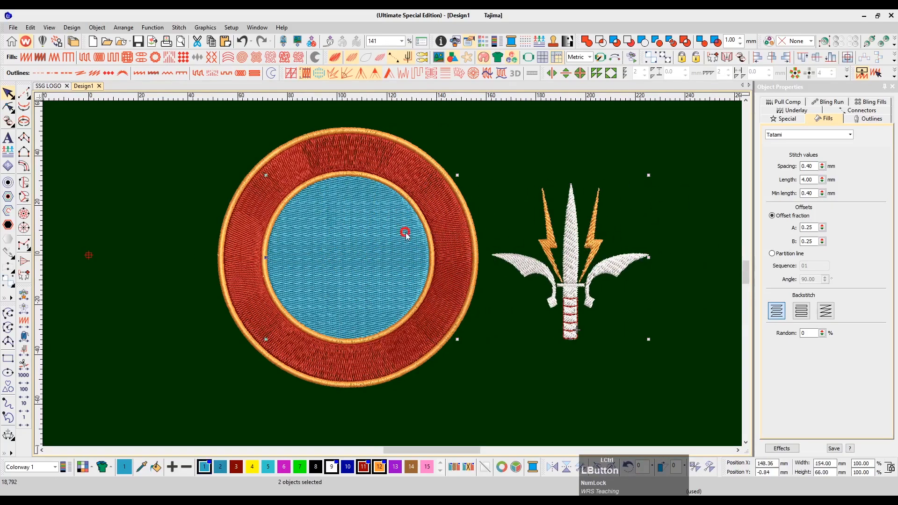
{"action": "key", "text": "c"}
{"action": "key", "text": "e"}
{"action": "key", "text": "Escape"}
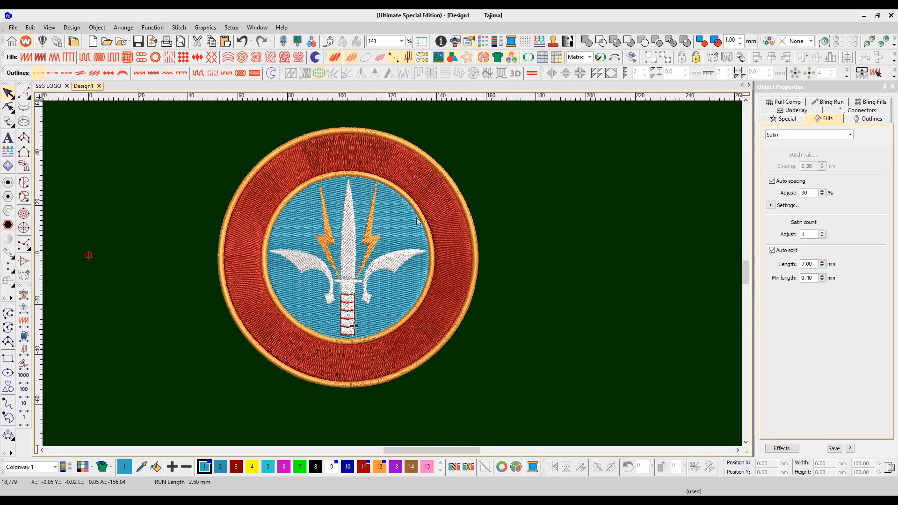
Show the reference patch picture beside the stitched design for comparison
{"action": "scroll", "coordinate": [541, 238], "scroll_direction": "left", "scroll_amount": 2}
{"action": "key", "text": "d"}
{"action": "scroll", "coordinate": [253, 231], "scroll_direction": "left", "scroll_amount": 1}
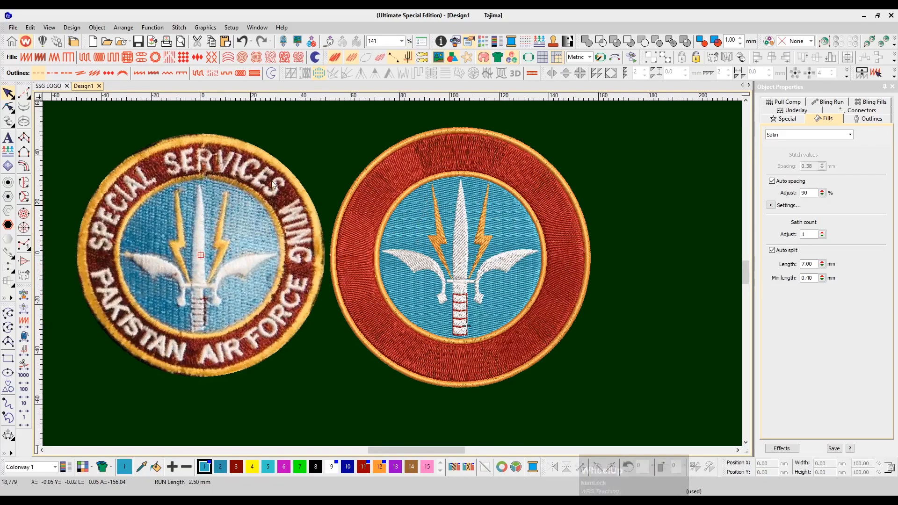
{"action": "left_click", "coordinate": [432, 232]}
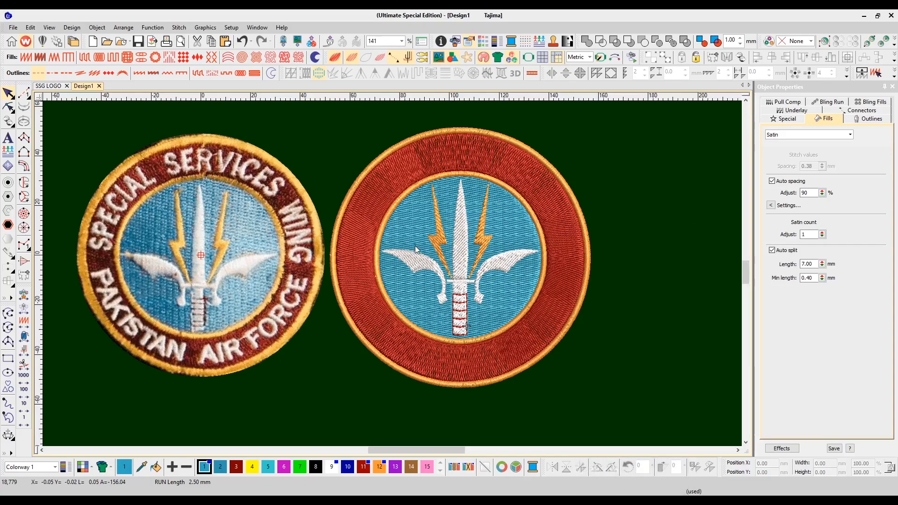
{"action": "scroll", "coordinate": [468, 276], "scroll_direction": "up", "scroll_amount": 1}
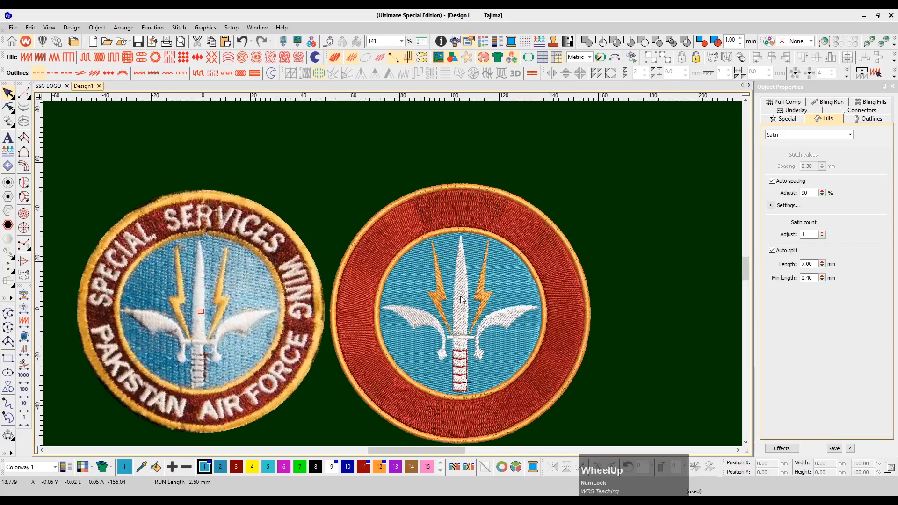
Ungroup the emblem and change the stitch angle of the sword blade's tatami fill through reshaping
{"action": "left_click", "coordinate": [469, 299]}
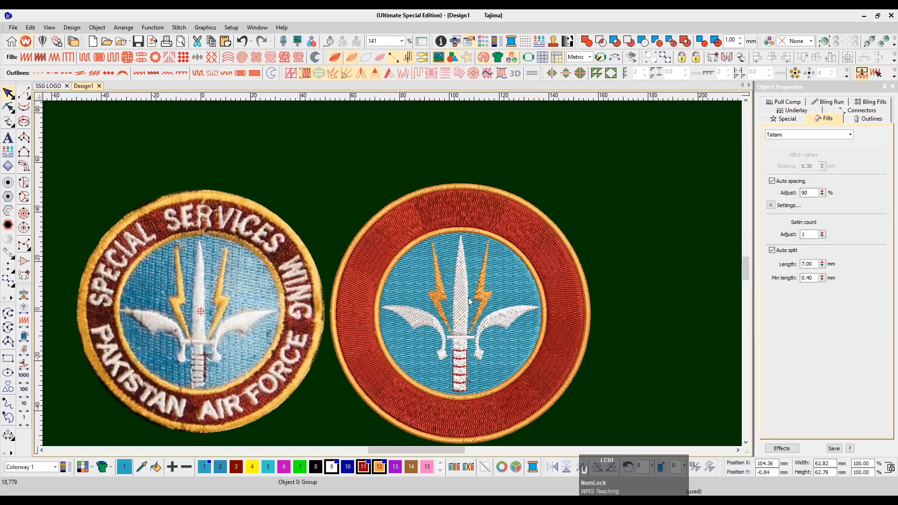
{"action": "left_click", "coordinate": [469, 301]}
{"action": "key", "text": "h"}
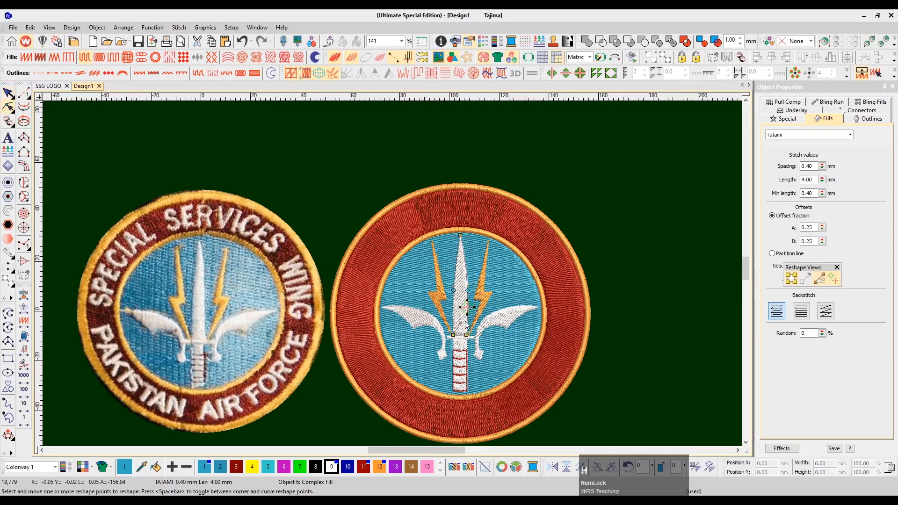
{"action": "left_click_drag", "start_coordinate": [460, 323], "coordinate": [465, 335]}
{"action": "key", "text": "Escape"}
{"action": "key", "text": "Escape"}
{"action": "scroll", "coordinate": [545, 328], "scroll_direction": "down", "scroll_amount": 2}
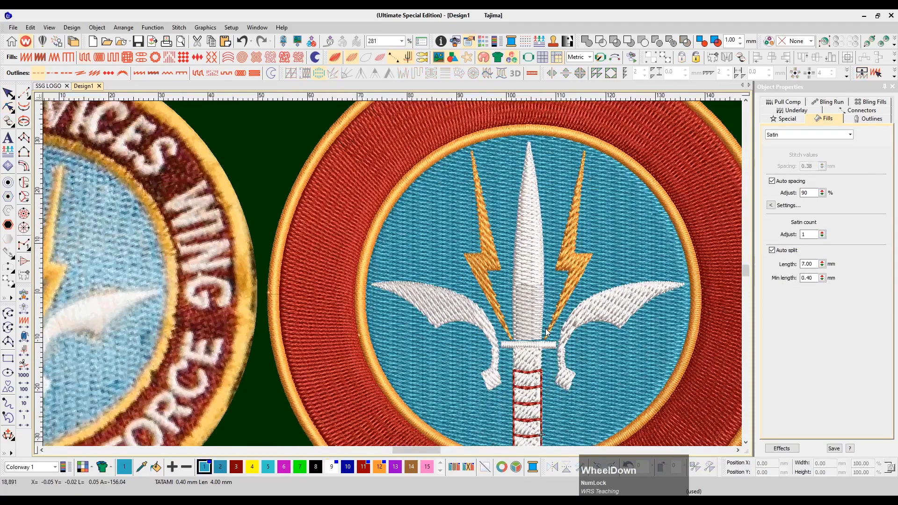
{"action": "left_click", "coordinate": [528, 245]}
{"action": "scroll", "coordinate": [512, 248], "scroll_direction": "up", "scroll_amount": 2}
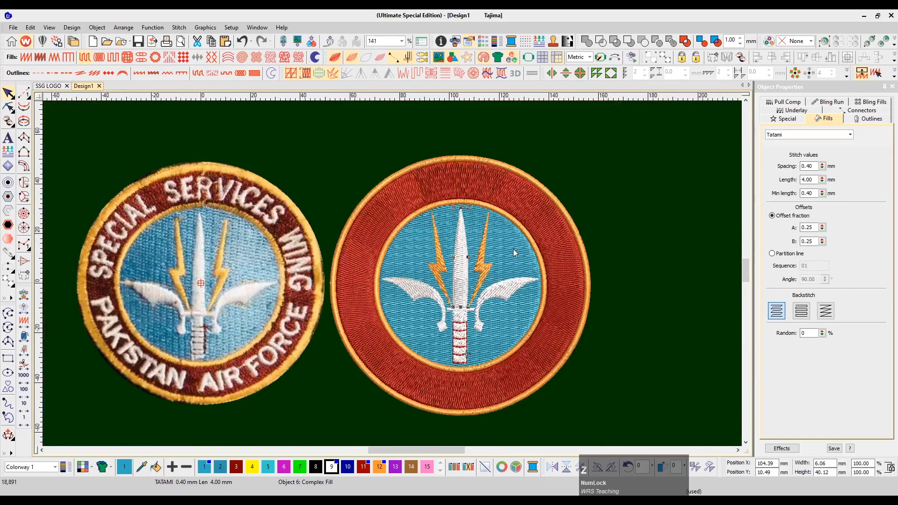
{"action": "key", "text": "Escape"}
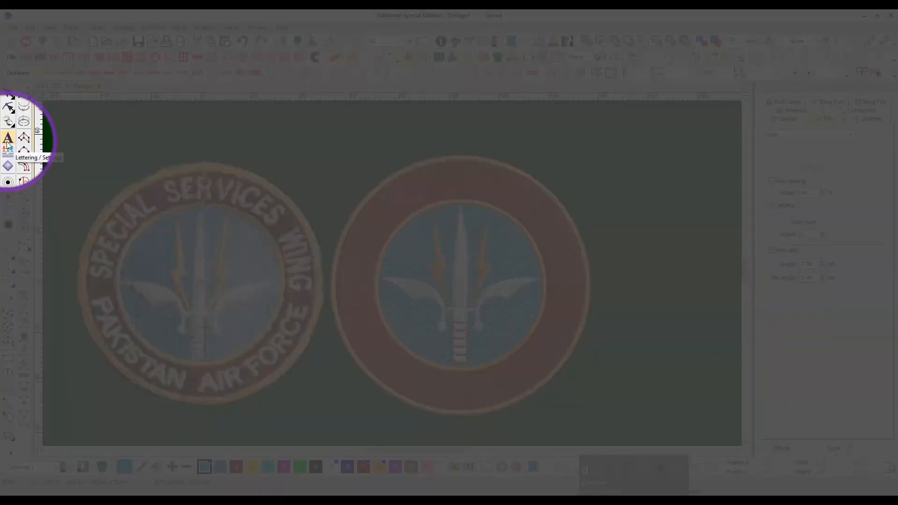
Create the lettering SPECIAL SERVICES WING in the Block2 font with a Circle CW baseline around the red ring
{"action": "left_click", "coordinate": [8, 140]}
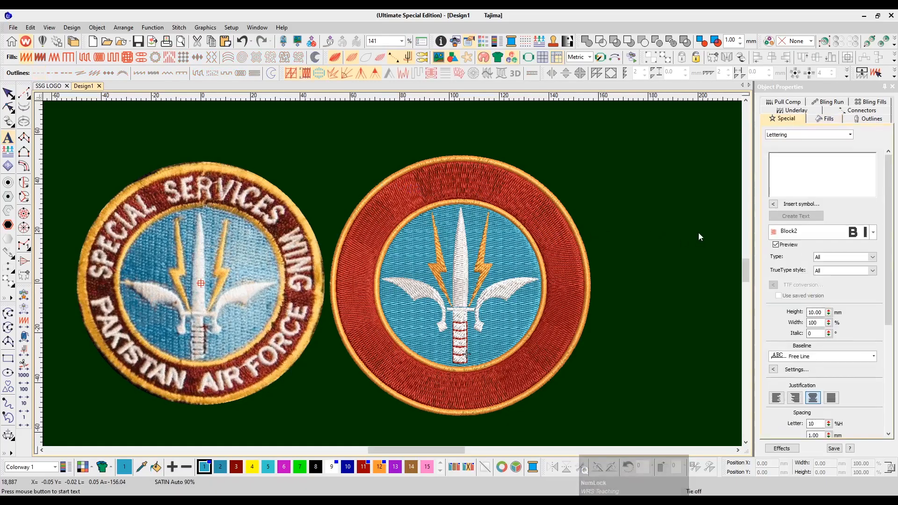
{"action": "left_click", "coordinate": [731, 182]}
{"action": "key", "text": "Caps_Lock"}
{"action": "type", "text": "SPECIAL SERVICES WING"}
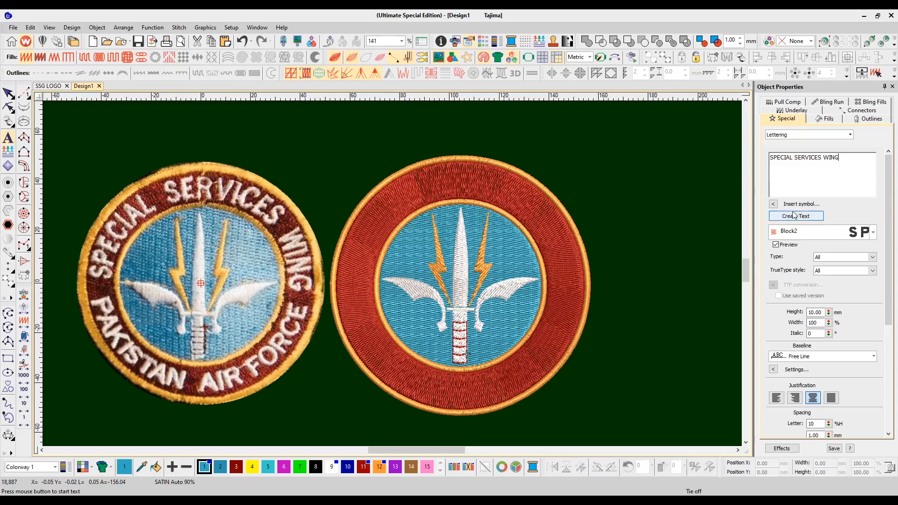
{"action": "left_click", "coordinate": [791, 359]}
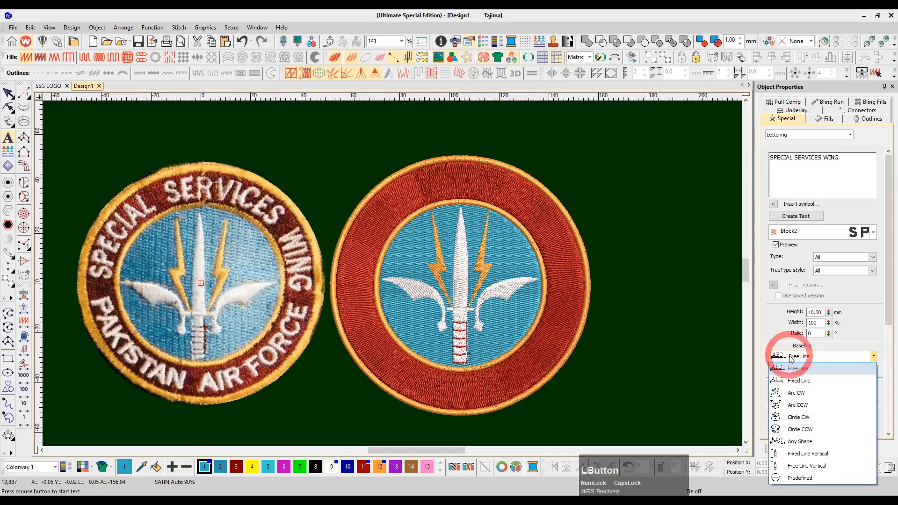
{"action": "left_click", "coordinate": [797, 416]}
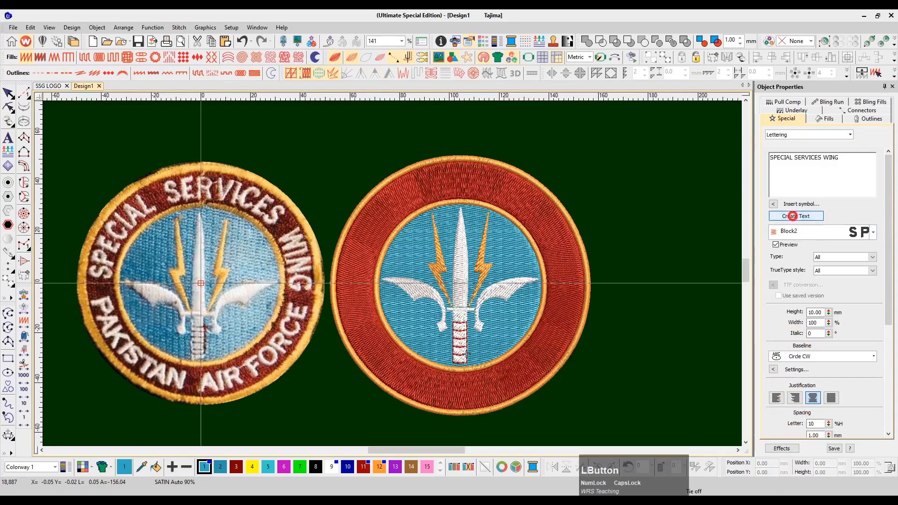
{"action": "left_click", "coordinate": [795, 215]}
Scale the circular lettering to about 94 percent, fit it within the red ring and colour it white
{"action": "left_click_drag", "start_coordinate": [586, 166], "coordinate": [580, 170]}
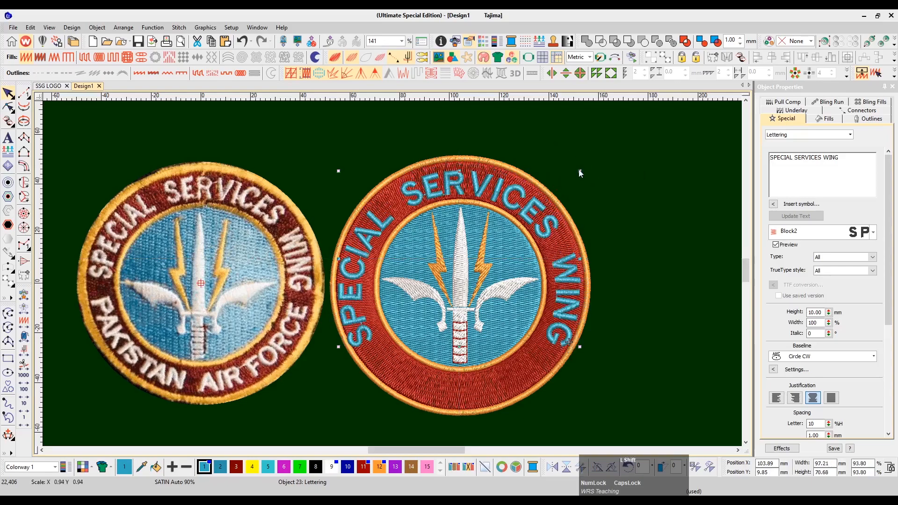
{"action": "left_click_drag", "start_coordinate": [517, 205], "coordinate": [514, 202]}
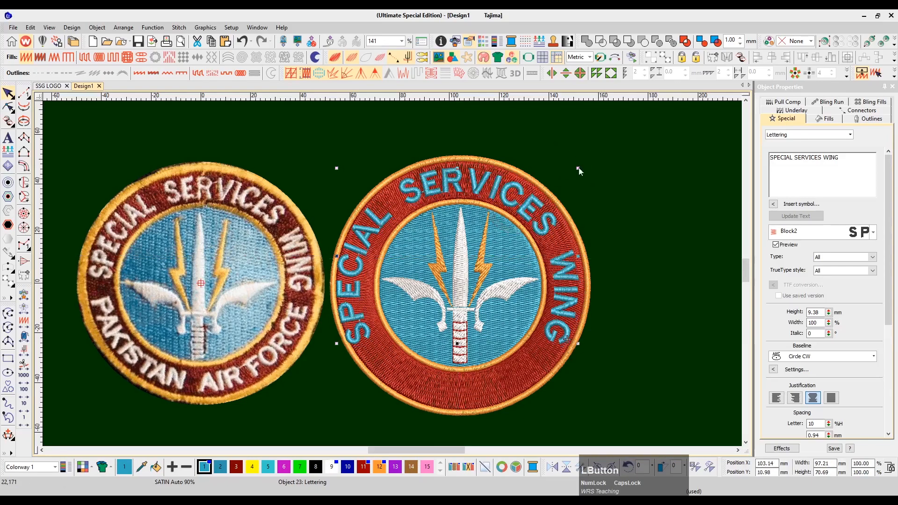
{"action": "left_click", "coordinate": [331, 466]}
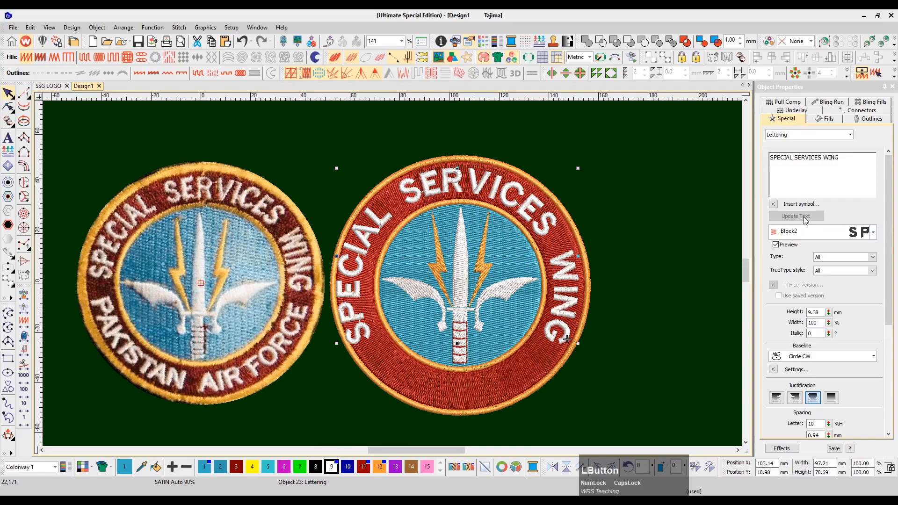
Look through the available embroidery fonts for a match to the reference patch's lettering
{"action": "left_click", "coordinate": [809, 231]}
{"action": "left_click", "coordinate": [872, 232]}
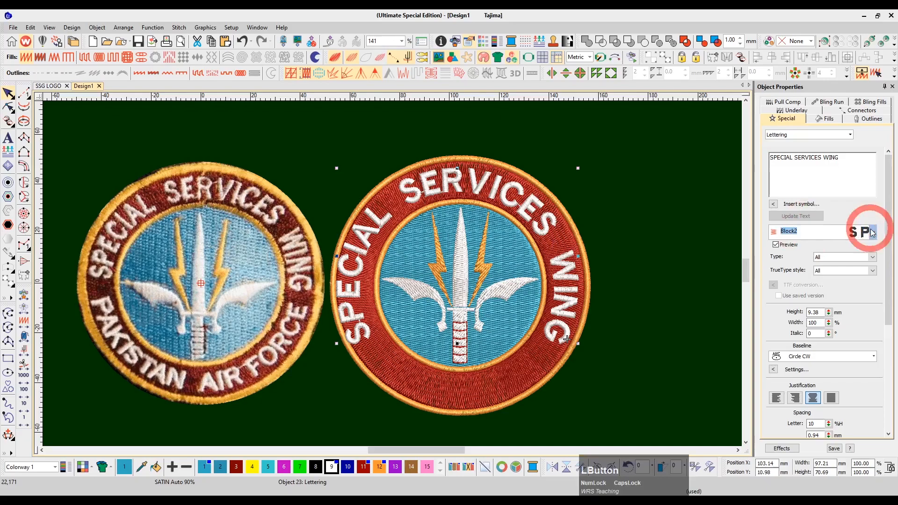
{"action": "scroll", "coordinate": [787, 327], "scroll_direction": "down", "scroll_amount": 6}
{"action": "scroll", "coordinate": [787, 328], "scroll_direction": "down", "scroll_amount": 4}
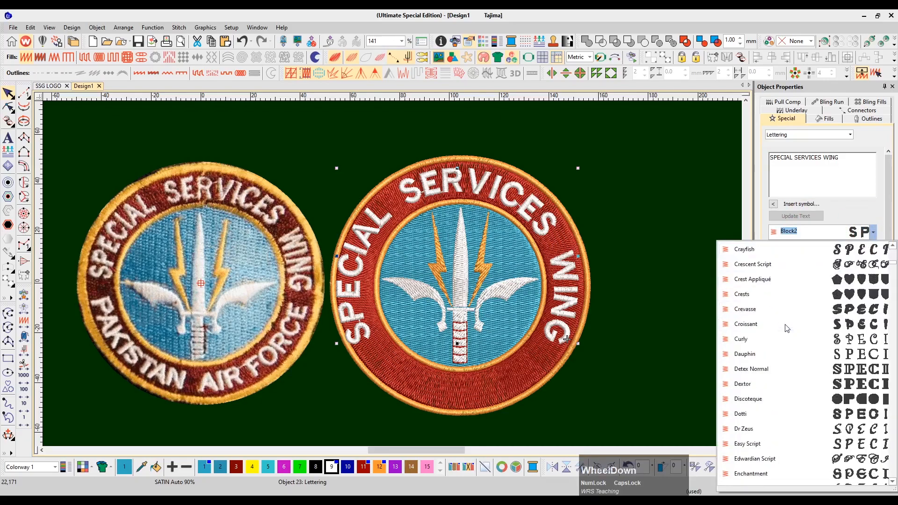
{"action": "scroll", "coordinate": [787, 327], "scroll_direction": "up", "scroll_amount": 12}
{"action": "scroll", "coordinate": [787, 326], "scroll_direction": "up", "scroll_amount": 6}
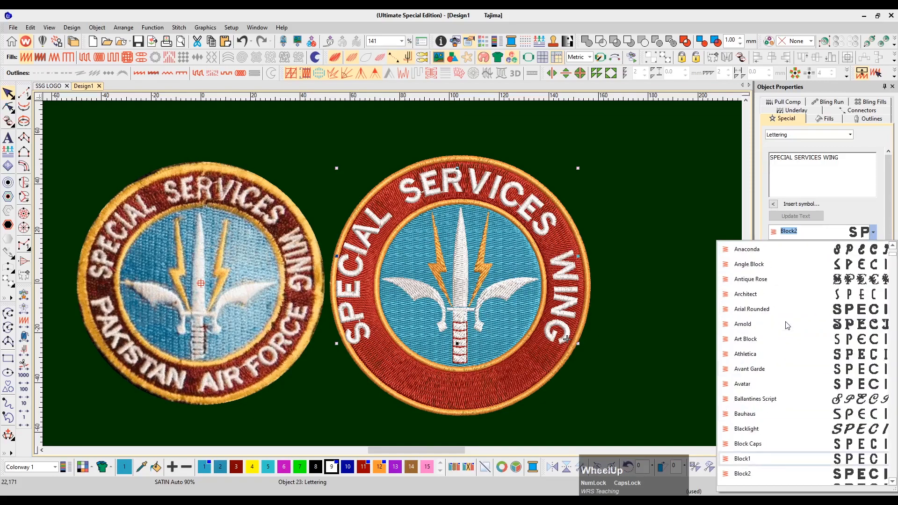
{"action": "scroll", "coordinate": [786, 325], "scroll_direction": "up", "scroll_amount": 1}
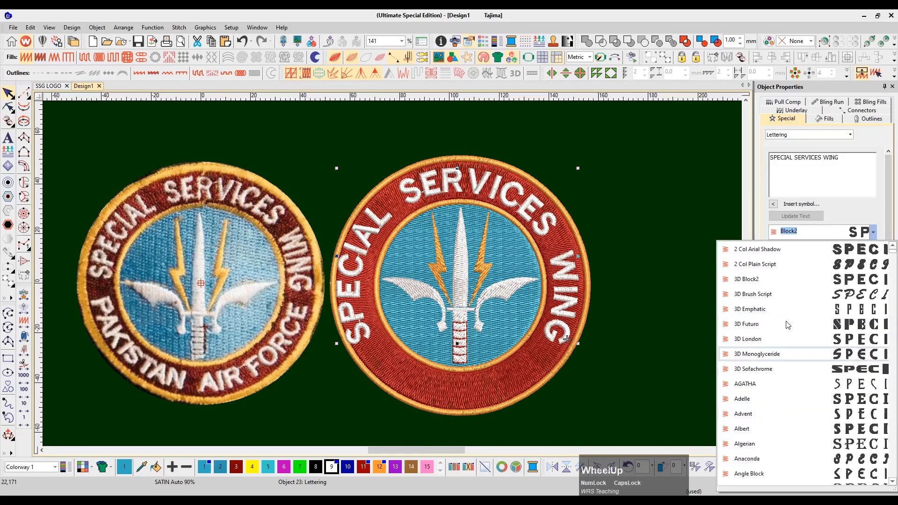
{"action": "scroll", "coordinate": [787, 326], "scroll_direction": "down", "scroll_amount": 6}
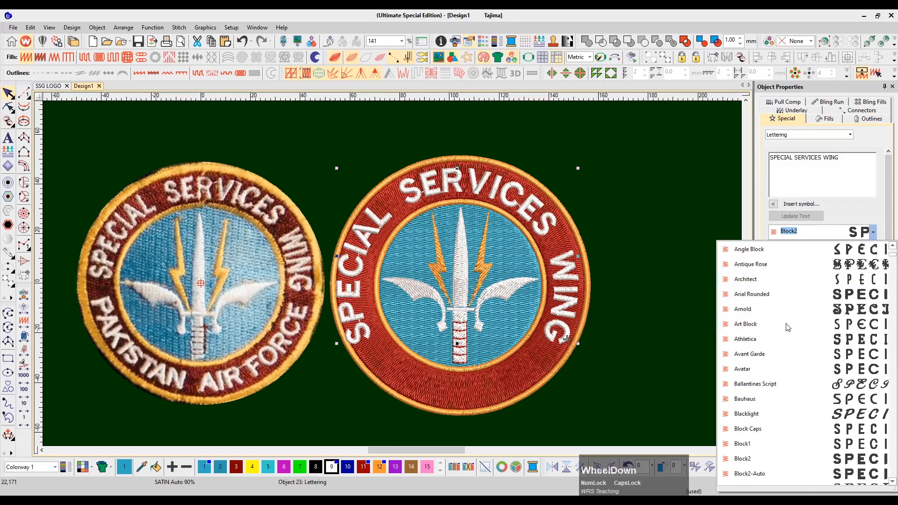
{"action": "scroll", "coordinate": [787, 326], "scroll_direction": "down", "scroll_amount": 5}
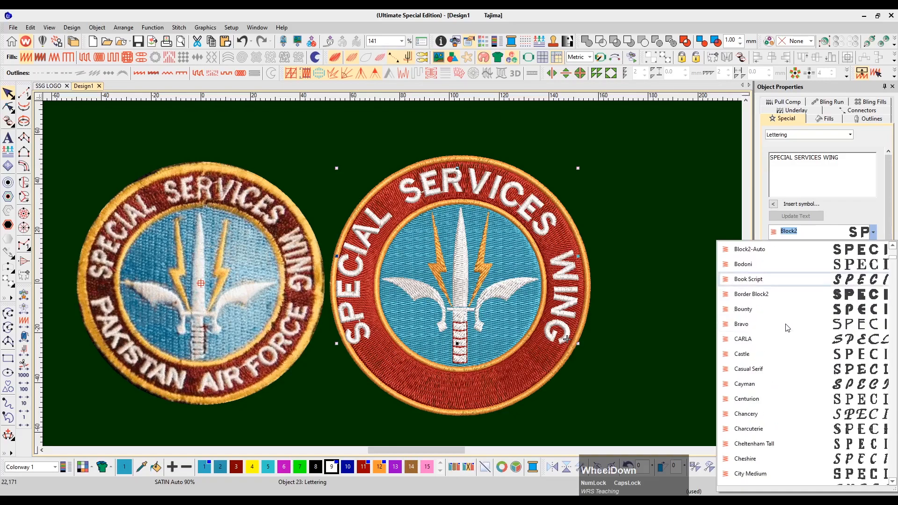
{"action": "scroll", "coordinate": [787, 328], "scroll_direction": "down", "scroll_amount": 3}
Change the SPECIAL SERVICES WING lettering's font to Flash
{"action": "left_click", "coordinate": [765, 234]}
{"action": "type", "text": "flas"}
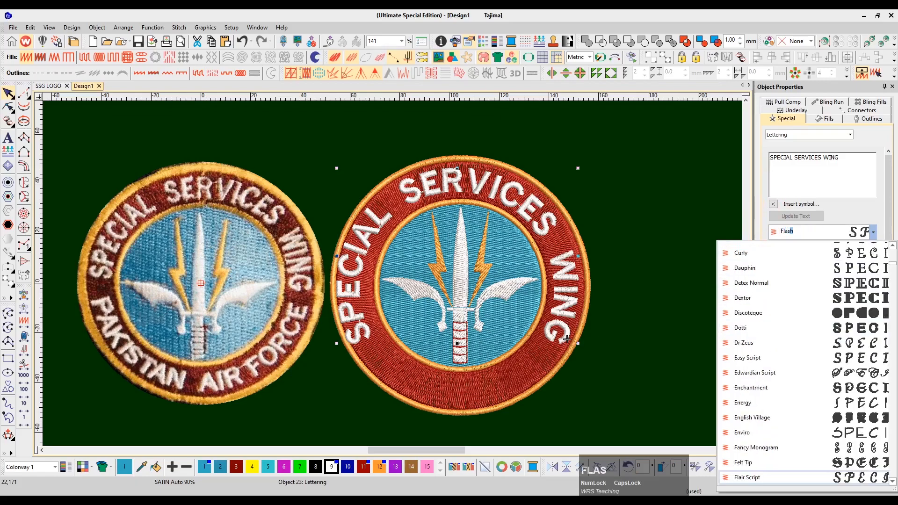
{"action": "left_click", "coordinate": [743, 475]}
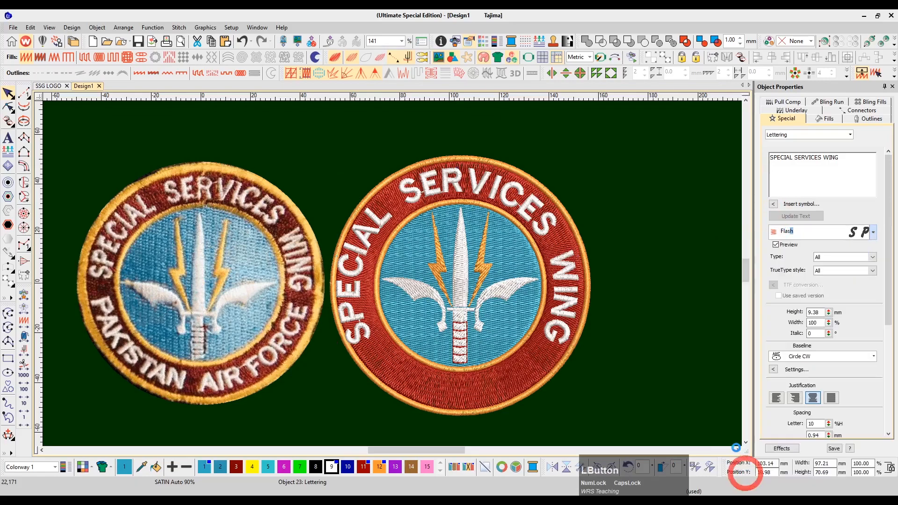
{"action": "left_click", "coordinate": [634, 194]}
{"action": "left_click", "coordinate": [470, 192]}
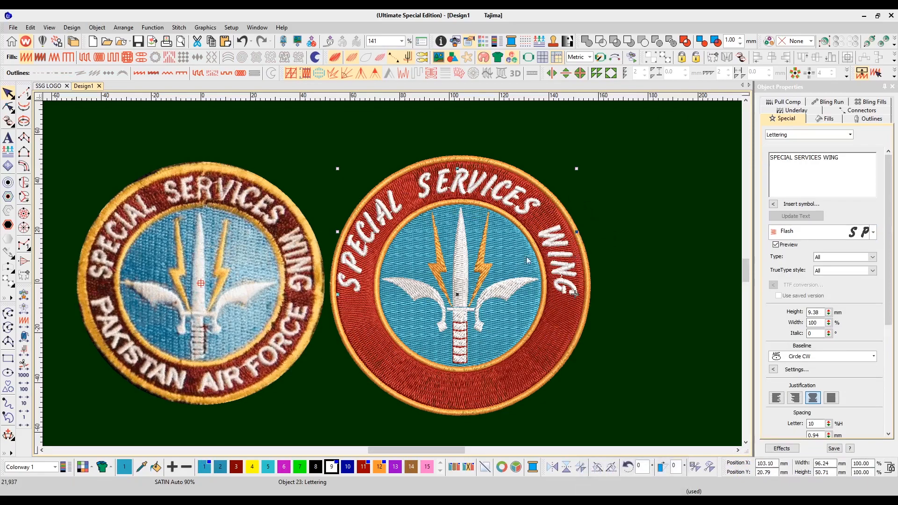
Centre the lettering horizontally on the blue circle and narrow it to about 93 mm wide
{"action": "left_click", "coordinate": [508, 253], "text": "ctrl"}
{"action": "key", "text": "ctrl+w"}
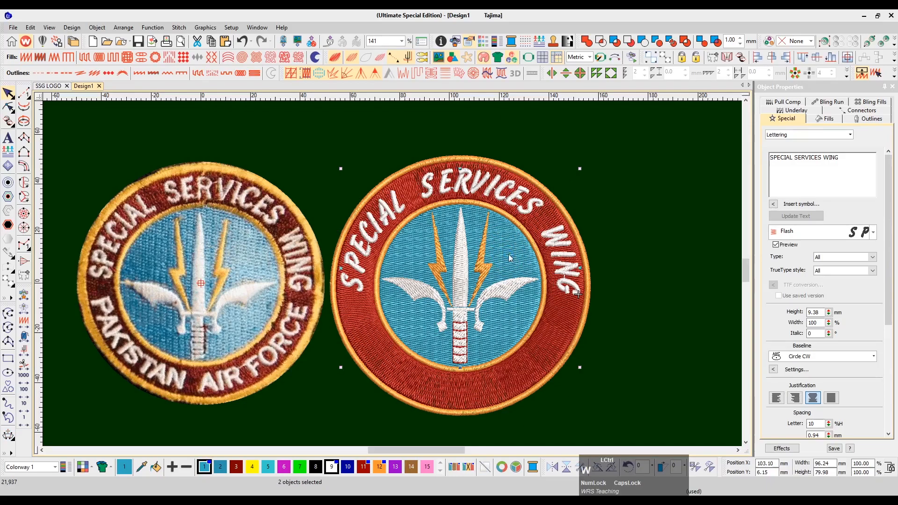
{"action": "left_click", "coordinate": [557, 252]}
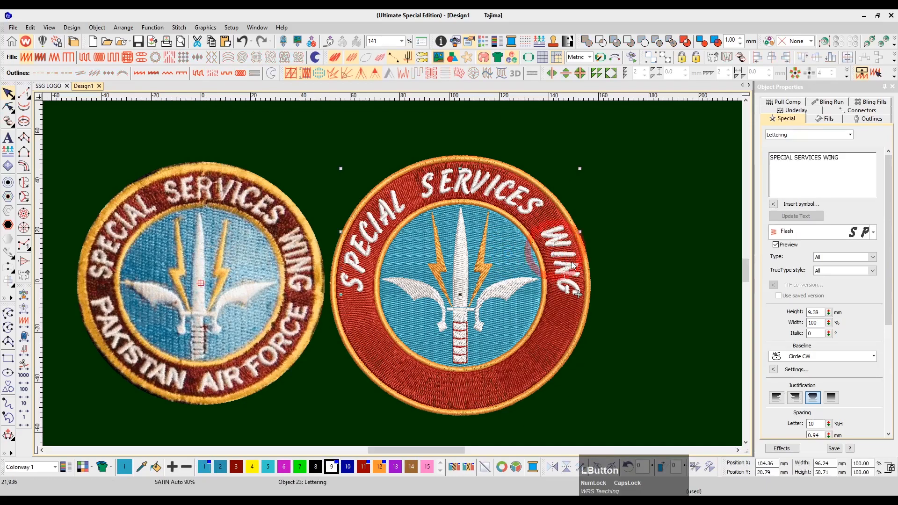
{"action": "left_click_drag", "start_coordinate": [580, 232], "coordinate": [575, 232]}
{"action": "left_click", "coordinate": [604, 168]}
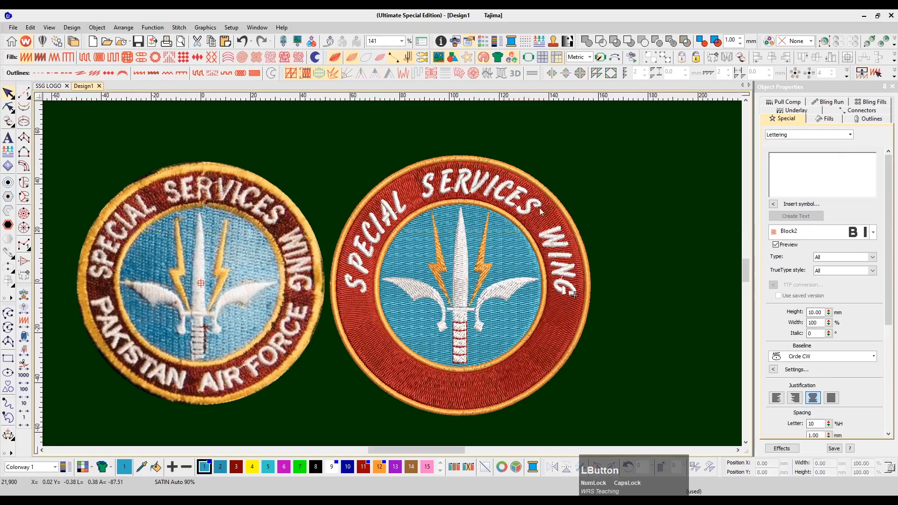
Duplicate the SPECIAL SERVICES WING lettering below the original and change the copy's baseline to Circle CCW
{"action": "left_click", "coordinate": [424, 199]}
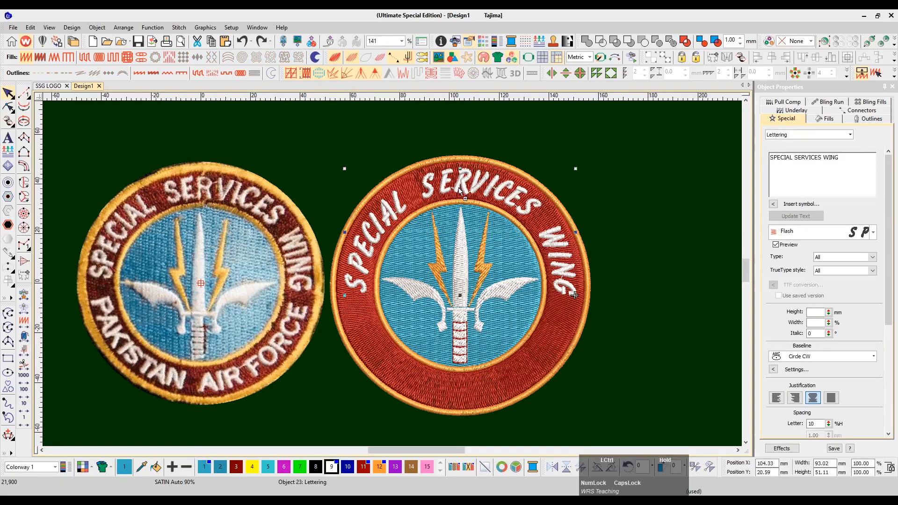
{"action": "key", "text": "ctrl"}
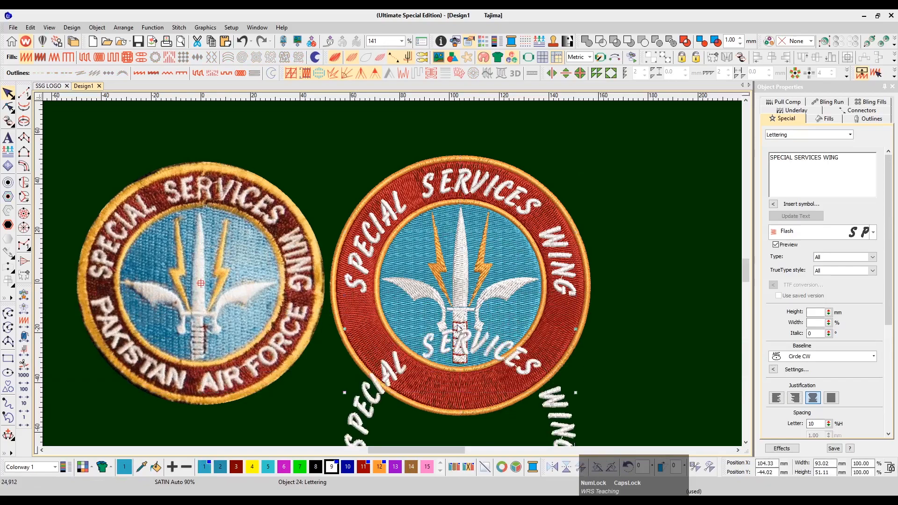
{"action": "left_click", "coordinate": [812, 356]}
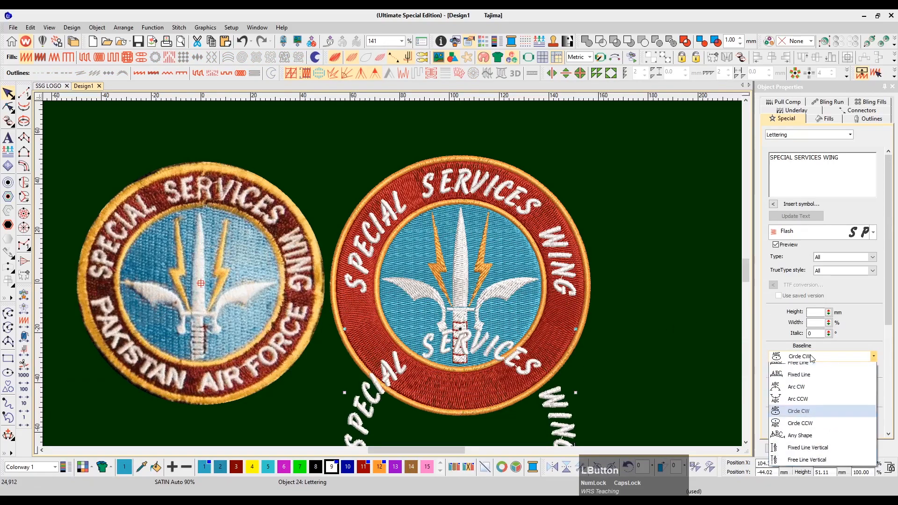
{"action": "left_click", "coordinate": [794, 431]}
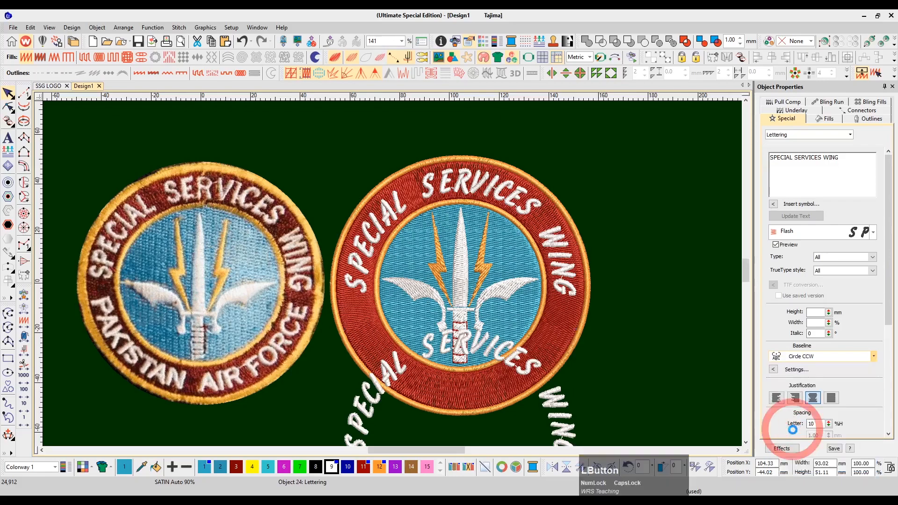
Move the copied lettering up onto the lower half of the red ring
{"action": "scroll", "coordinate": [660, 362], "scroll_direction": "down", "scroll_amount": 3}
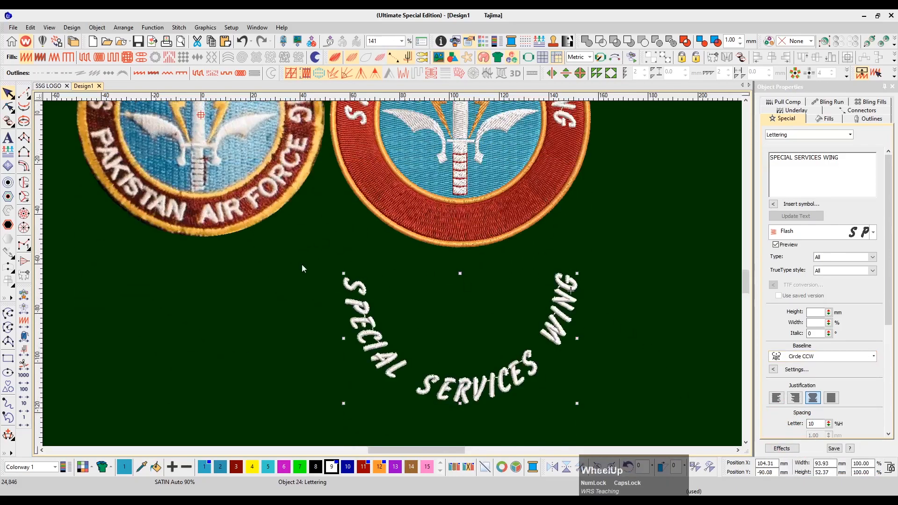
{"action": "scroll", "coordinate": [571, 335], "scroll_direction": "up", "scroll_amount": 2}
{"action": "left_click", "coordinate": [565, 405]}
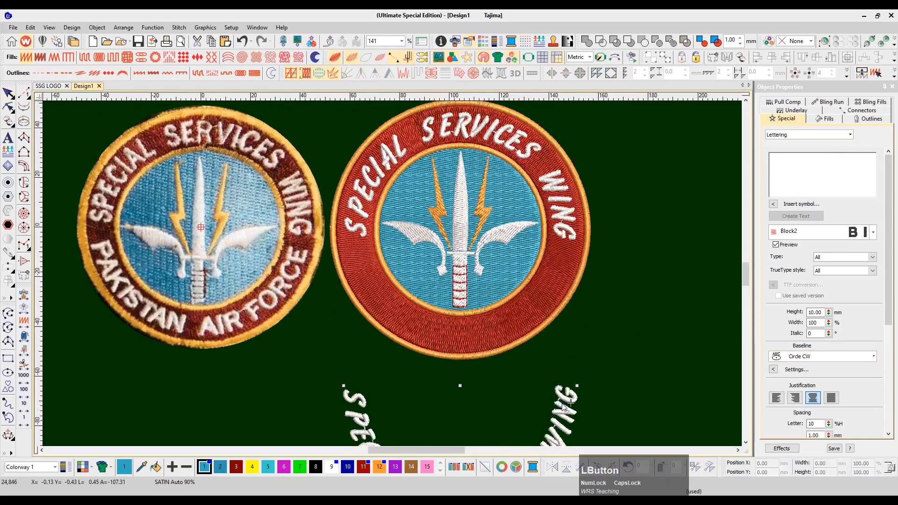
{"action": "left_click_drag", "start_coordinate": [564, 405], "coordinate": [557, 238]}
Replace the lower lettering's text with PAKISTAN AIR FORCE and update it
{"action": "left_click_drag", "start_coordinate": [780, 157], "coordinate": [854, 160]}
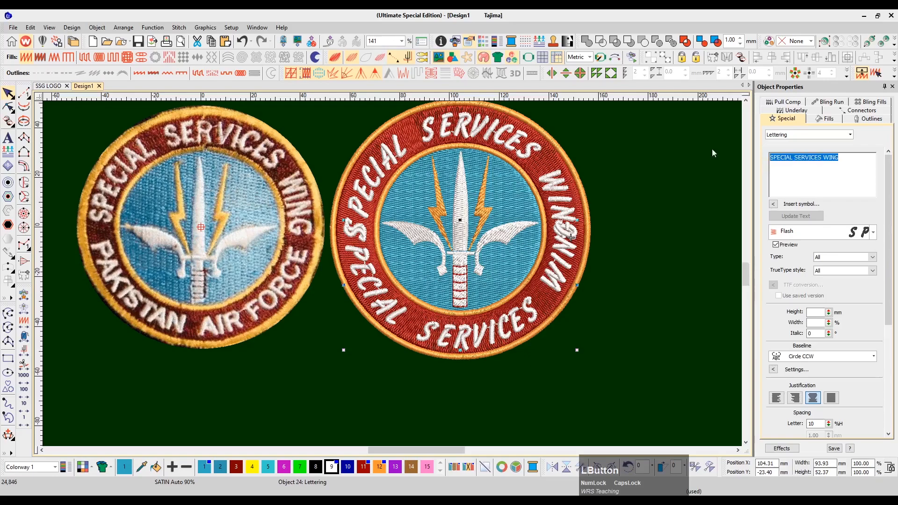
{"action": "type", "text": "PAKISTAN AIR"}
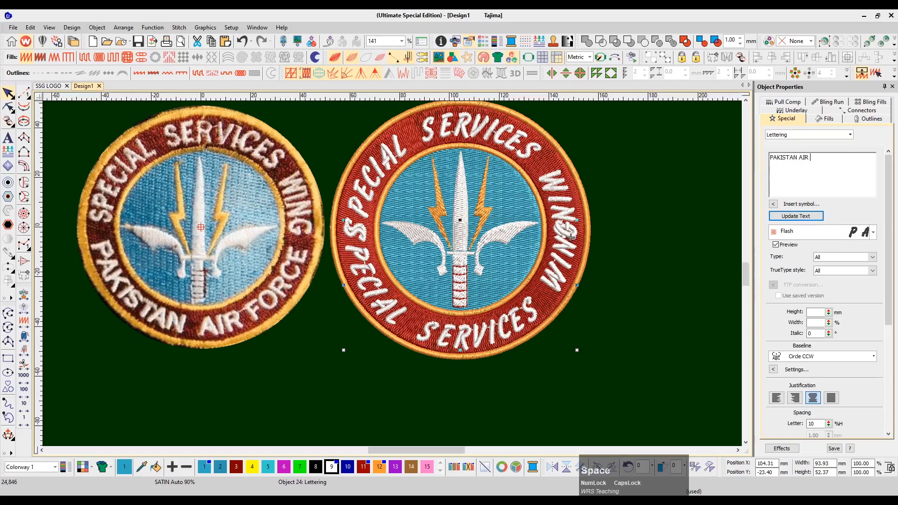
{"action": "type", "text": " FORCE"}
{"action": "left_click", "coordinate": [795, 216]}
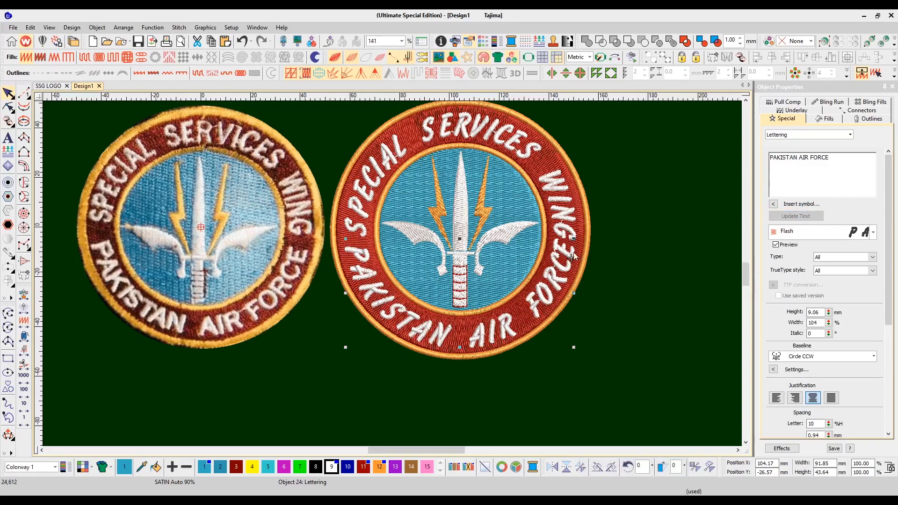
{"action": "left_click", "coordinate": [627, 196]}
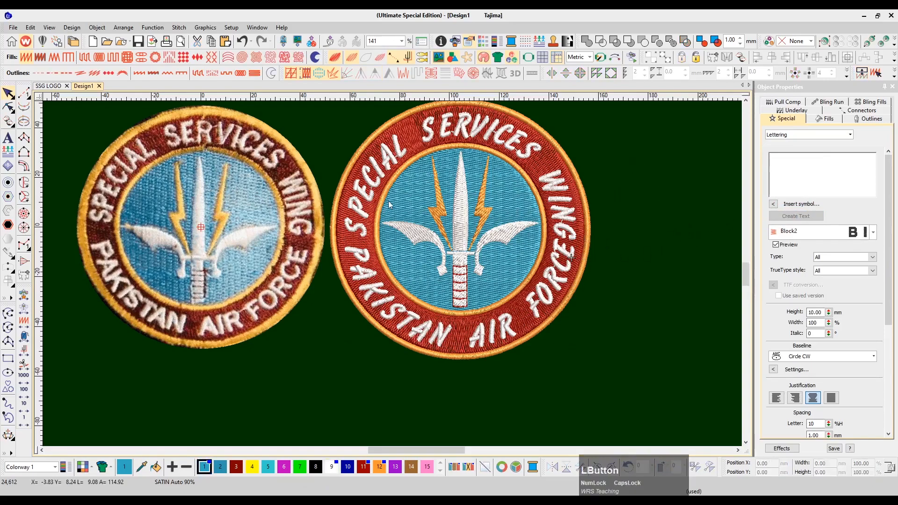
Add horizontal guides across the patch and tighten the upper lettering's letter spacing to 7 %H by reshaping
{"action": "left_click_drag", "start_coordinate": [40, 218], "coordinate": [41, 240]}
{"action": "left_click", "coordinate": [380, 197]}
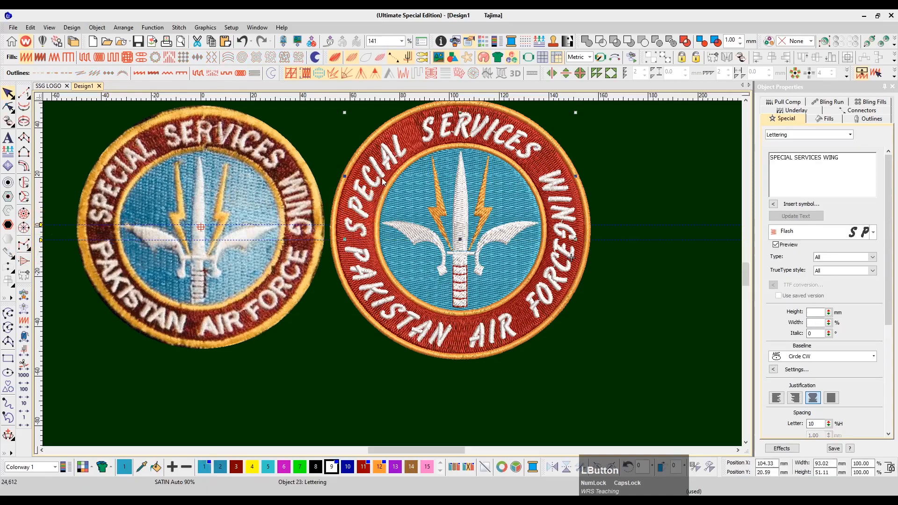
{"action": "key", "text": "h"}
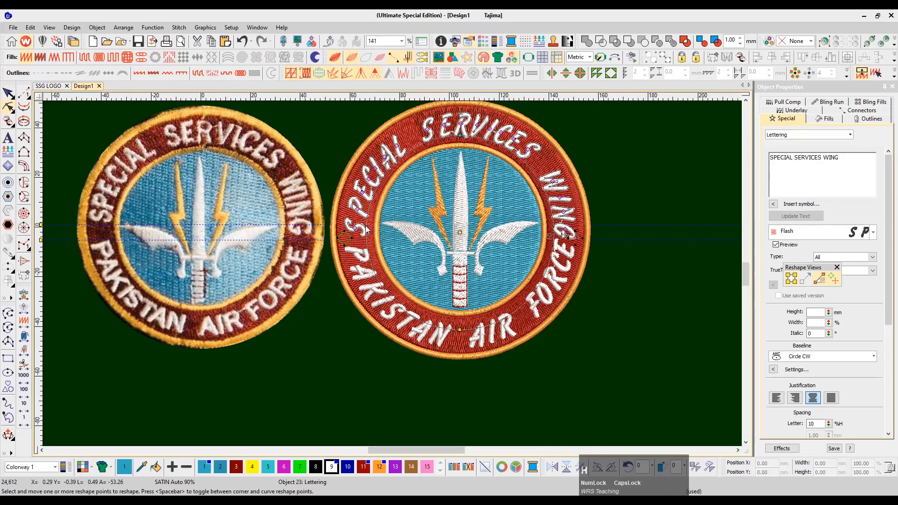
{"action": "left_click_drag", "start_coordinate": [549, 236], "coordinate": [550, 230]}
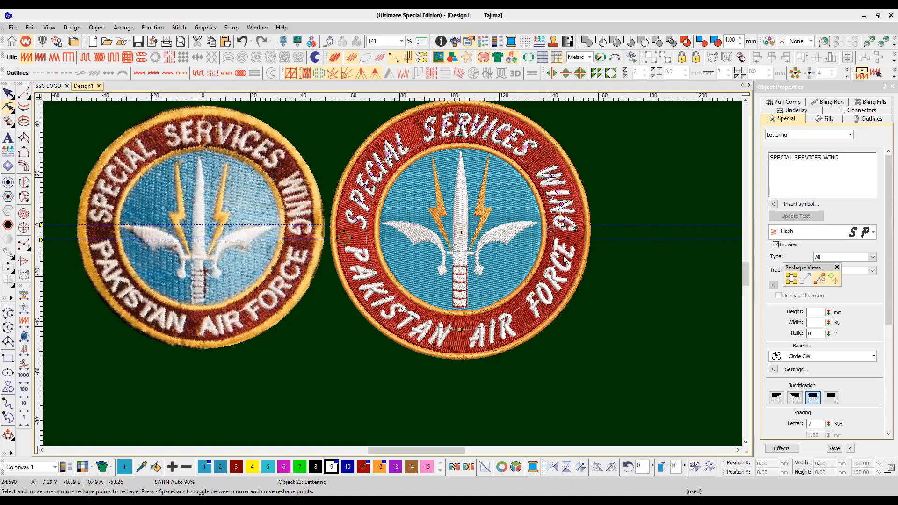
Reshape the PAKISTAN AIR FORCE lettering by shifting its final letter E down along the ring, away from the word WING
{"action": "left_click", "coordinate": [560, 252]}
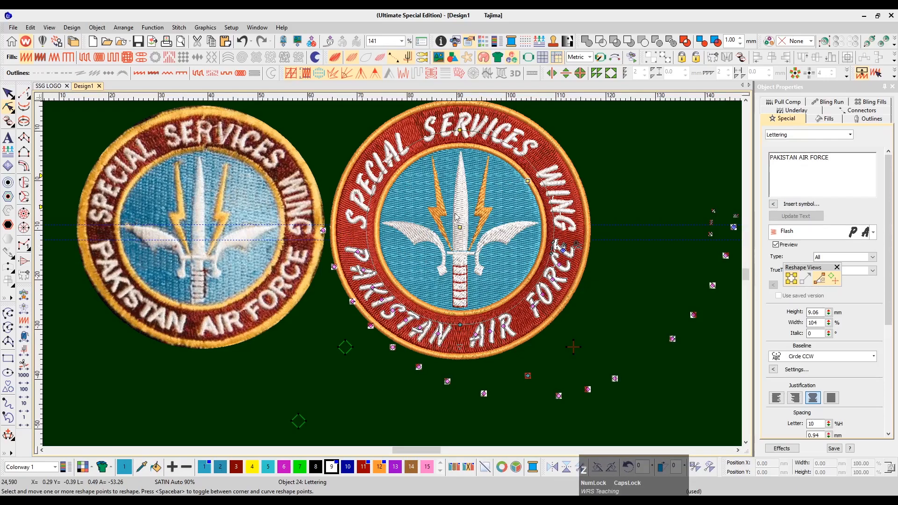
{"action": "scroll", "coordinate": [407, 271], "scroll_direction": "up", "scroll_amount": 2}
{"action": "scroll", "coordinate": [584, 226], "scroll_direction": "right", "scroll_amount": 4}
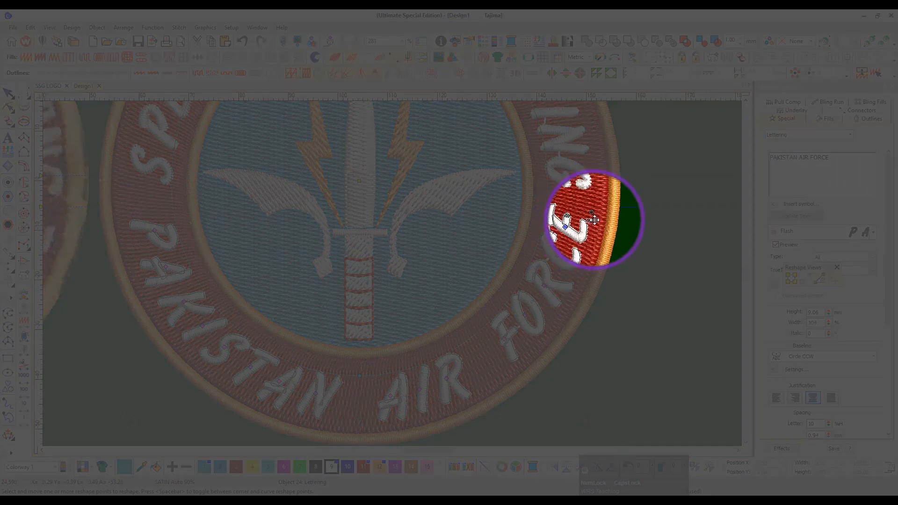
{"action": "left_click_drag", "start_coordinate": [592, 220], "coordinate": [592, 227]}
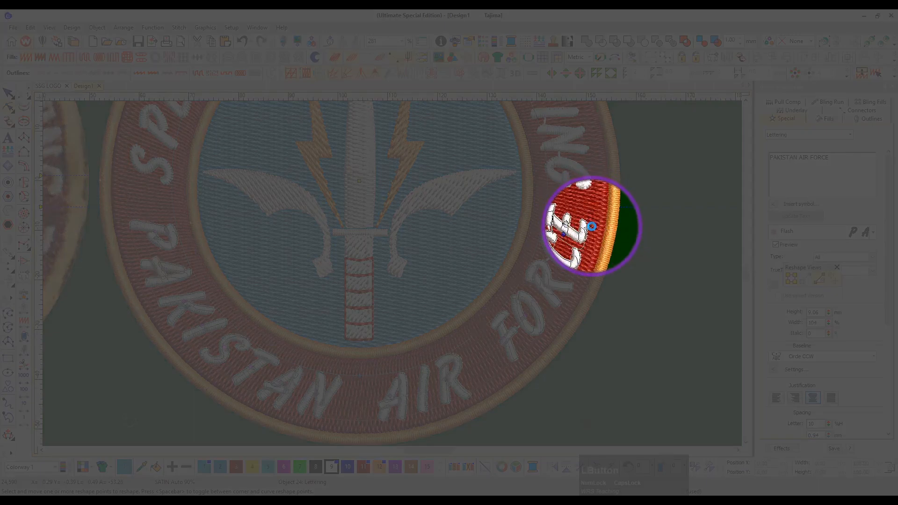
{"action": "key", "text": "shift+z"}
{"action": "key", "text": "Escape"}
{"action": "key", "text": "shift+z"}
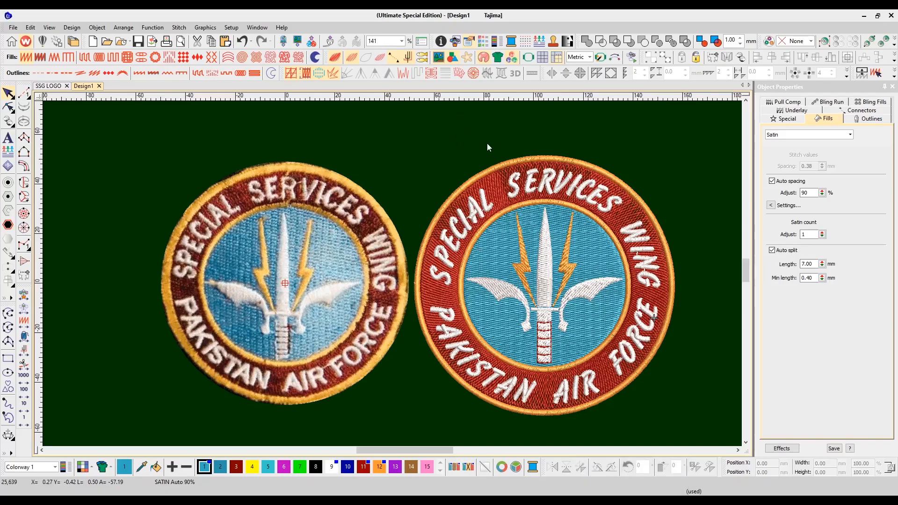
Hide the reference picture and move the whole embroidered logo sideways to an X position of about 252 mm
{"action": "key", "text": "shift+z"}
{"action": "key", "text": "d"}
{"action": "left_click", "coordinate": [472, 197]}
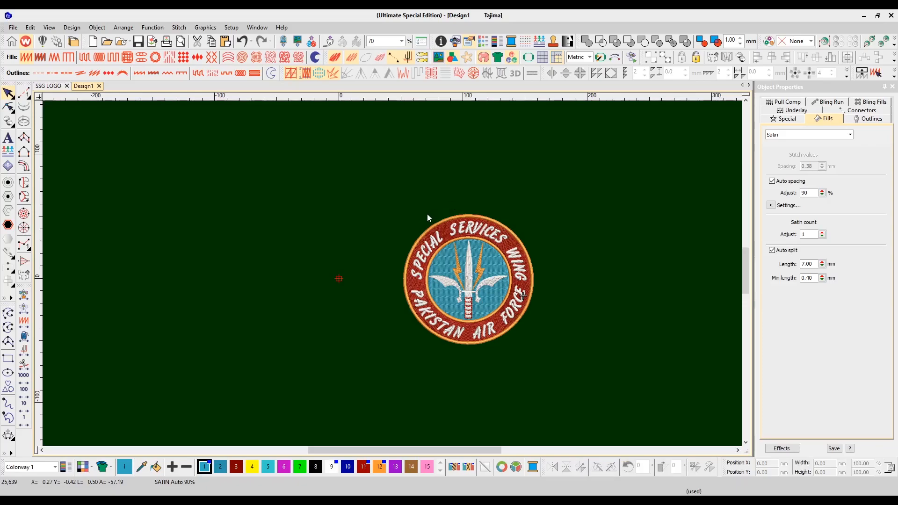
{"action": "left_click_drag", "start_coordinate": [556, 184], "coordinate": [383, 360]}
{"action": "left_click_drag", "start_coordinate": [469, 270], "coordinate": [652, 272]}
{"action": "scroll", "coordinate": [549, 281], "scroll_direction": "right", "scroll_amount": 2}
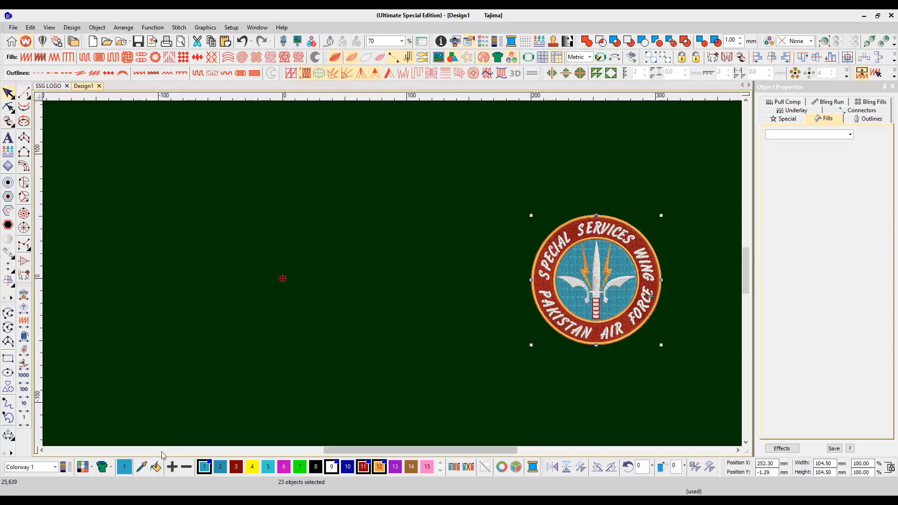
Display a product background, turn off the custom product and load SunVisor_Side from the Headwear products
{"action": "left_click", "coordinate": [105, 463]}
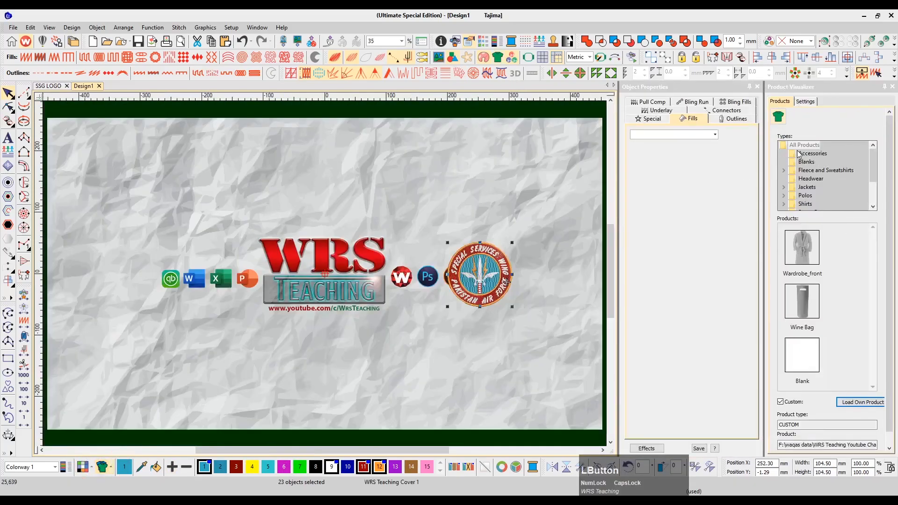
{"action": "left_click", "coordinate": [780, 401]}
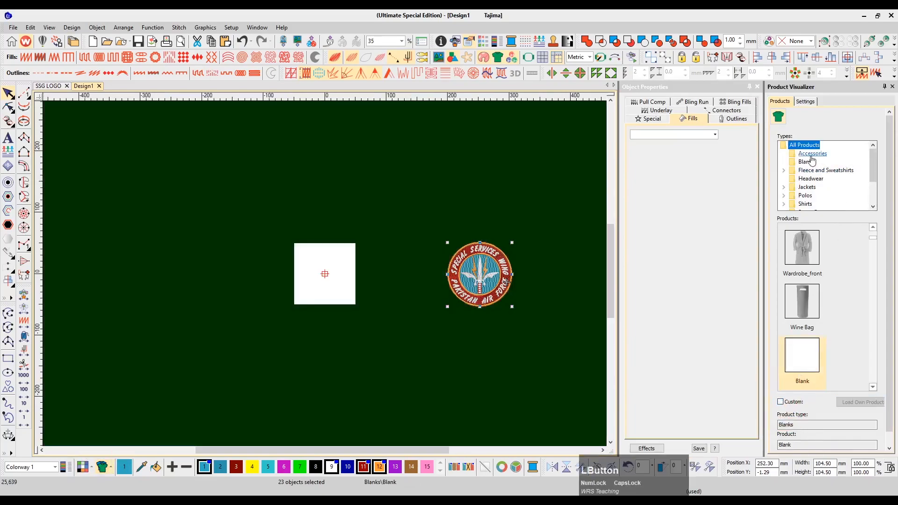
{"action": "left_click", "coordinate": [828, 177]}
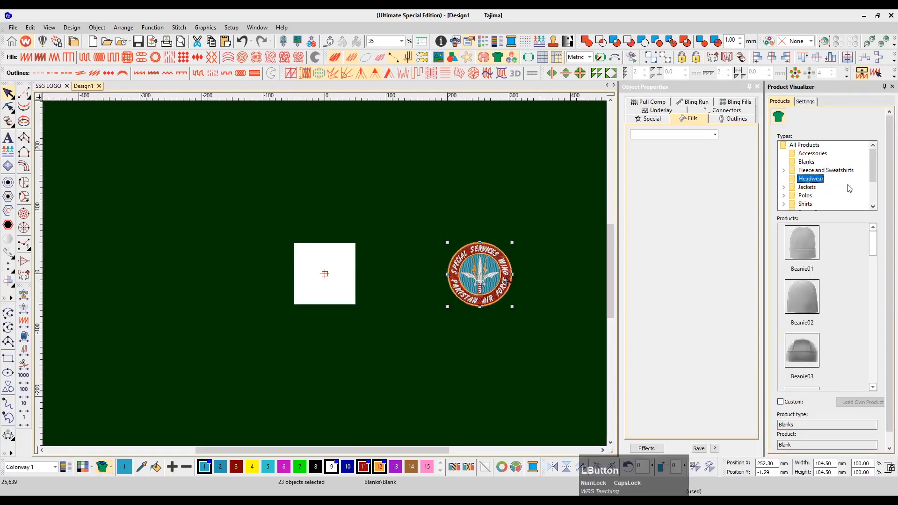
{"action": "scroll", "coordinate": [848, 192], "scroll_direction": "down", "scroll_amount": 1}
{"action": "scroll", "coordinate": [850, 281], "scroll_direction": "down", "scroll_amount": 2}
{"action": "scroll", "coordinate": [852, 294], "scroll_direction": "down", "scroll_amount": 5}
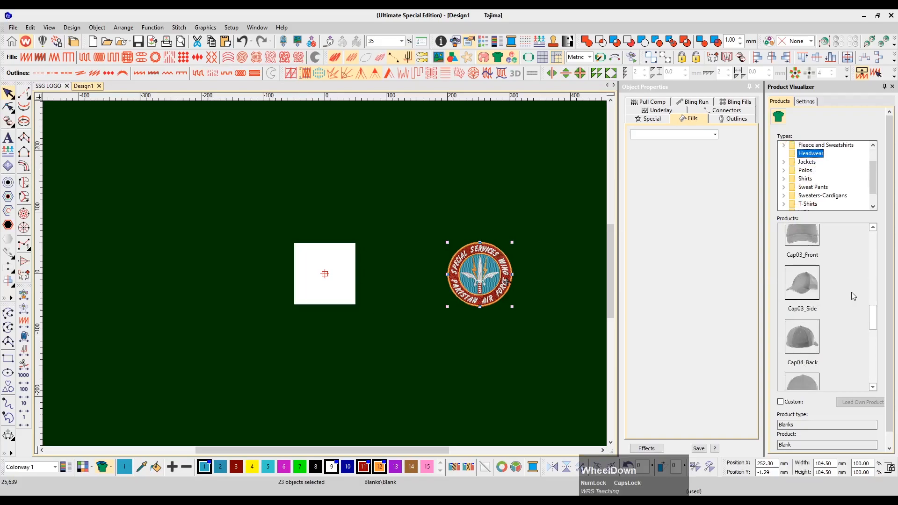
{"action": "left_click", "coordinate": [802, 355]}
{"action": "left_click", "coordinate": [421, 339]}
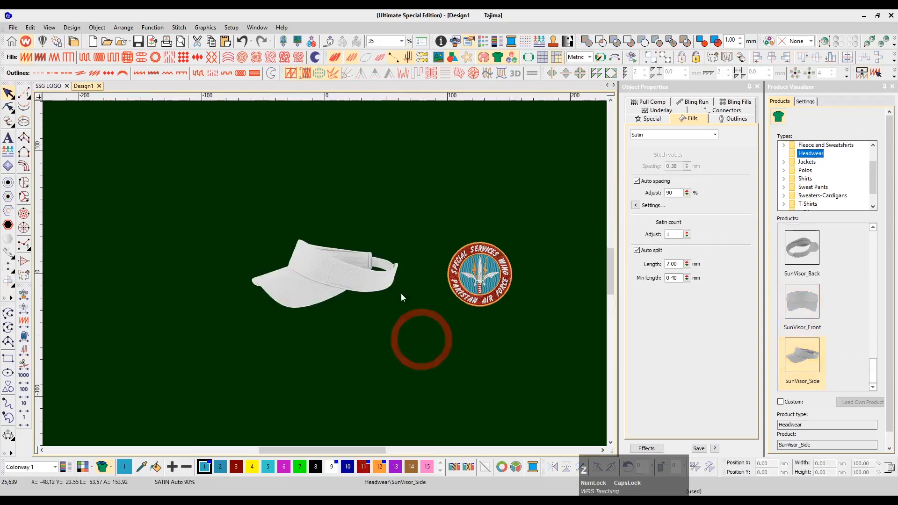
{"action": "scroll", "coordinate": [436, 273], "scroll_direction": "up", "scroll_amount": 1, "text": "ctrl"}
Set the sun visor's Color 1 to olive and apply it
{"action": "left_click", "coordinate": [801, 102]}
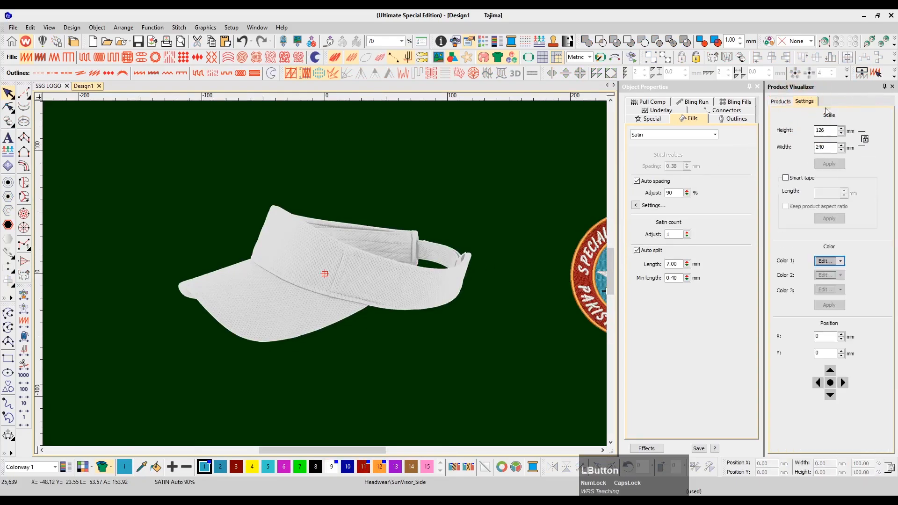
{"action": "left_click", "coordinate": [841, 261]}
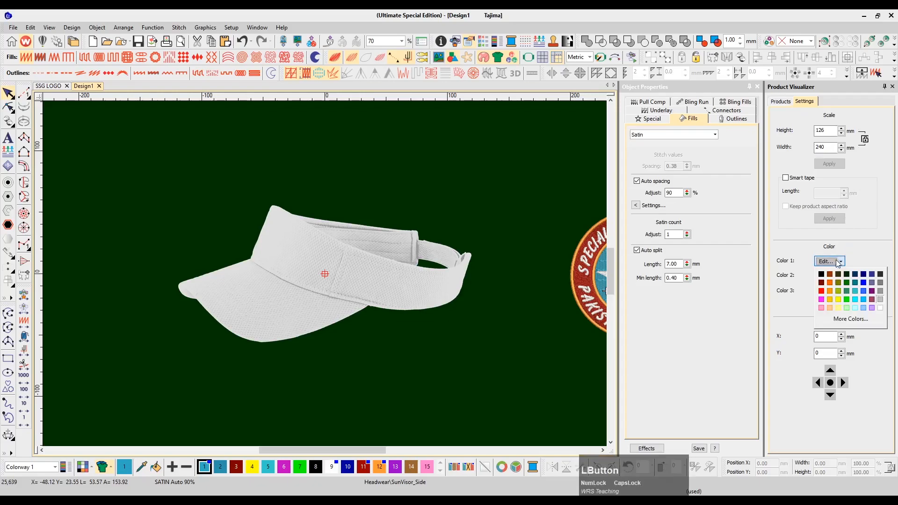
{"action": "left_click", "coordinate": [840, 281]}
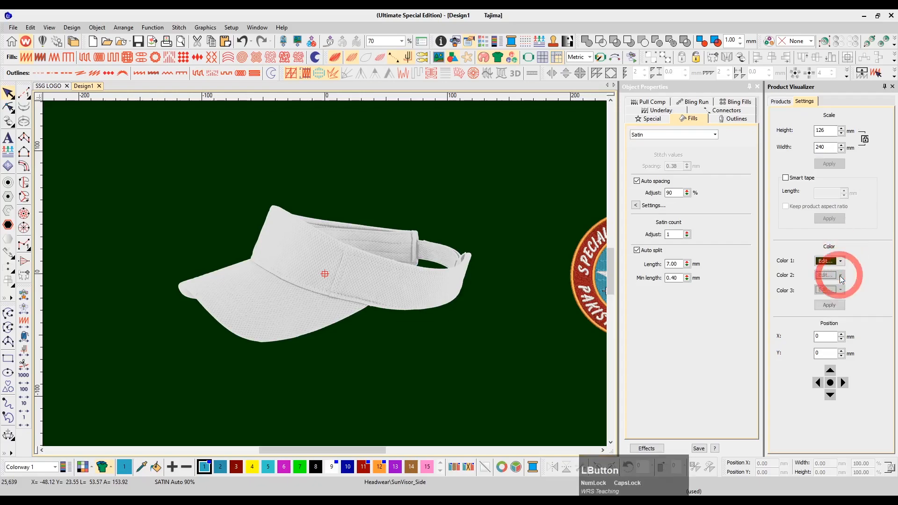
{"action": "left_click", "coordinate": [834, 307]}
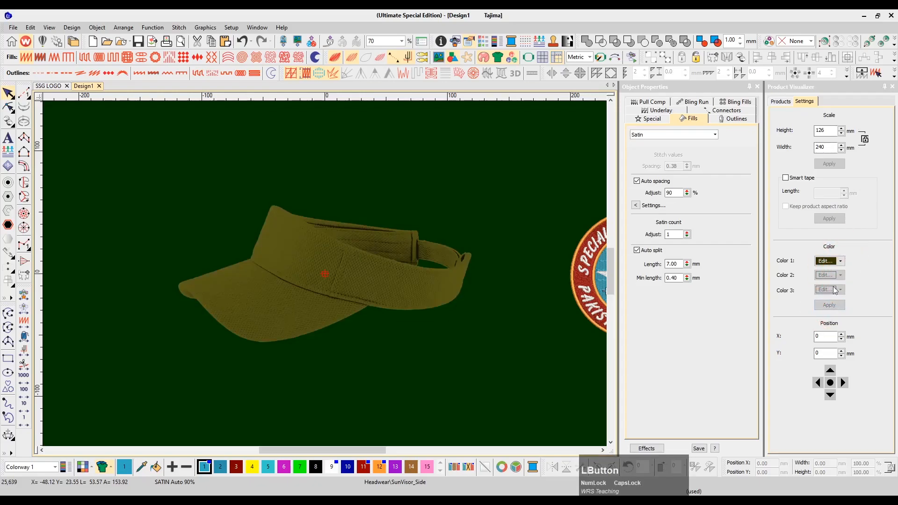
{"action": "left_click", "coordinate": [779, 101]}
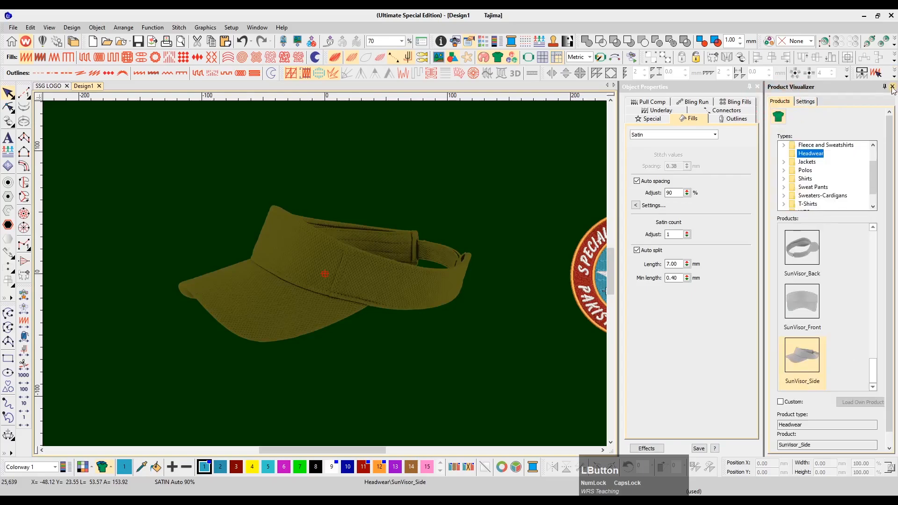
Close the product and property panes and move the whole logo nearer the visor, to an X position of about 175 mm
{"action": "left_click", "coordinate": [891, 87]}
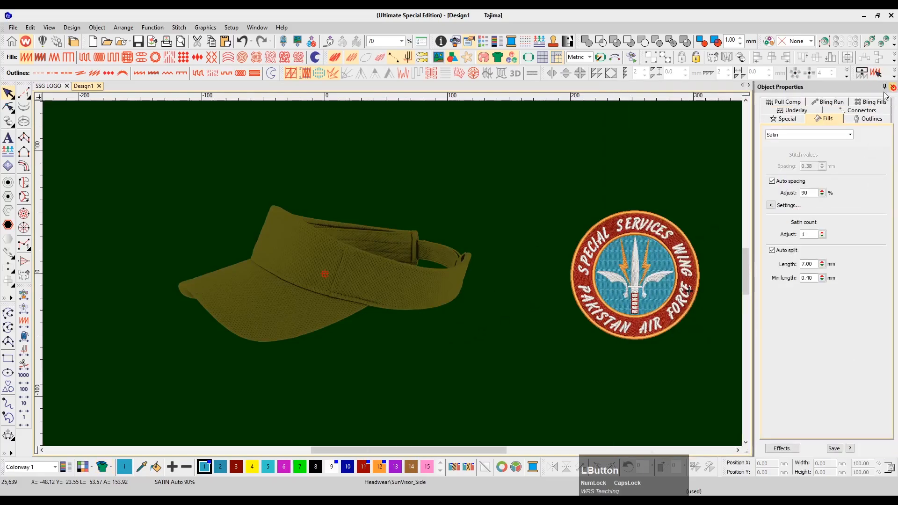
{"action": "left_click", "coordinate": [892, 87]}
{"action": "scroll", "coordinate": [450, 285], "scroll_direction": "up", "scroll_amount": 2}
{"action": "key", "text": "z"}
{"action": "left_click_drag", "start_coordinate": [733, 200], "coordinate": [575, 354]}
{"action": "left_click_drag", "start_coordinate": [655, 289], "coordinate": [561, 288]}
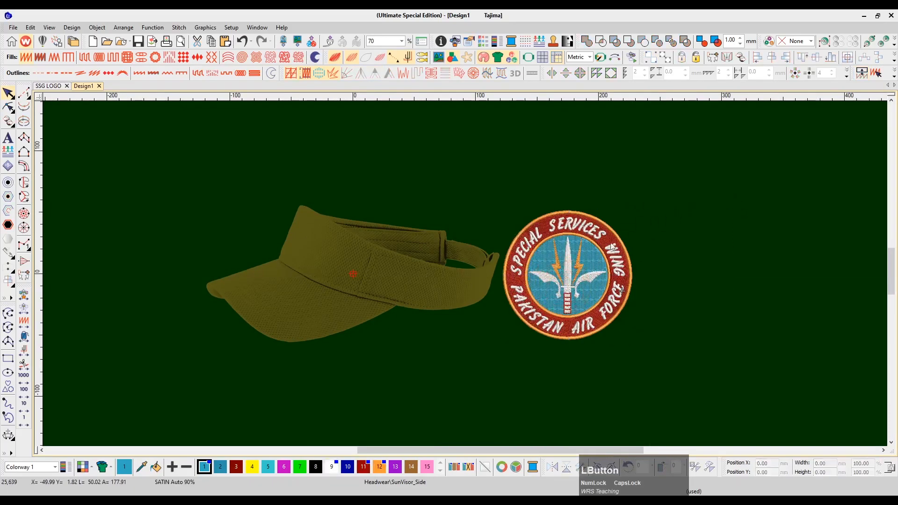
Select all objects of the large Special Services Wing logo beside the visor and group them
{"action": "key", "text": "z"}
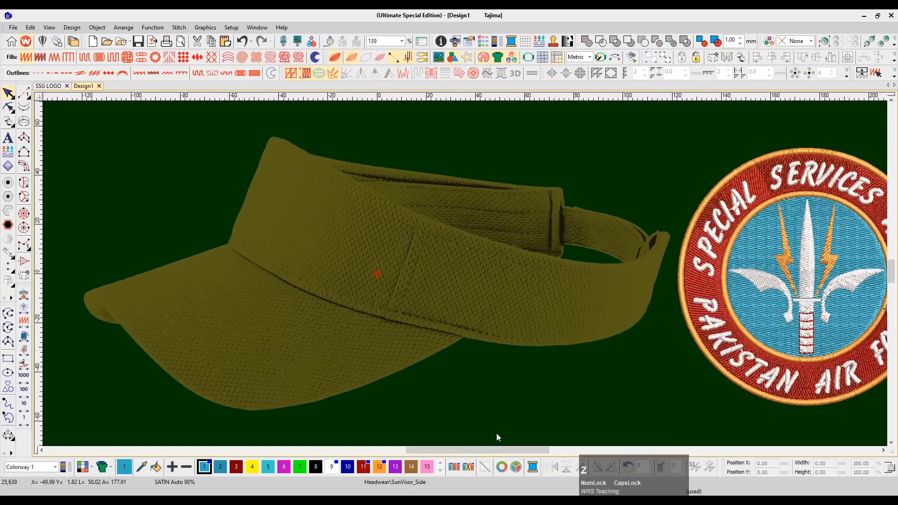
{"action": "key", "text": "shift+z"}
{"action": "key", "text": "F2"}
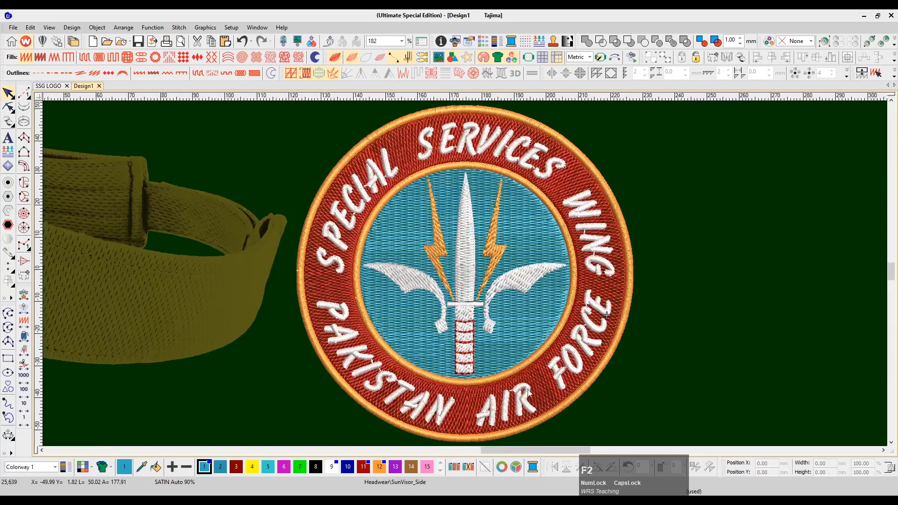
{"action": "left_click_drag", "start_coordinate": [515, 451], "coordinate": [457, 448]}
{"action": "key", "text": "b"}
{"action": "left_click_drag", "start_coordinate": [184, 140], "coordinate": [811, 386]}
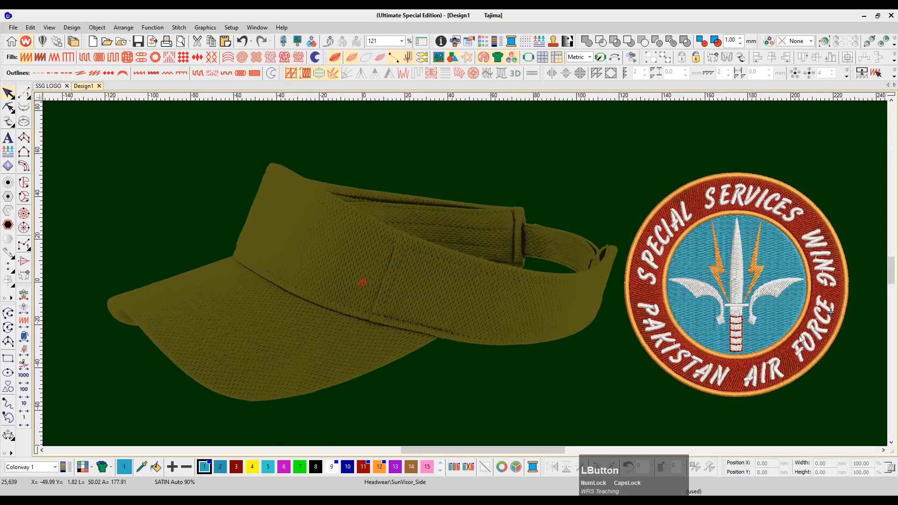
{"action": "left_click_drag", "start_coordinate": [852, 169], "coordinate": [780, 371]}
{"action": "left_click_drag", "start_coordinate": [622, 418], "coordinate": [611, 417]}
{"action": "key", "text": "ctrl+g"}
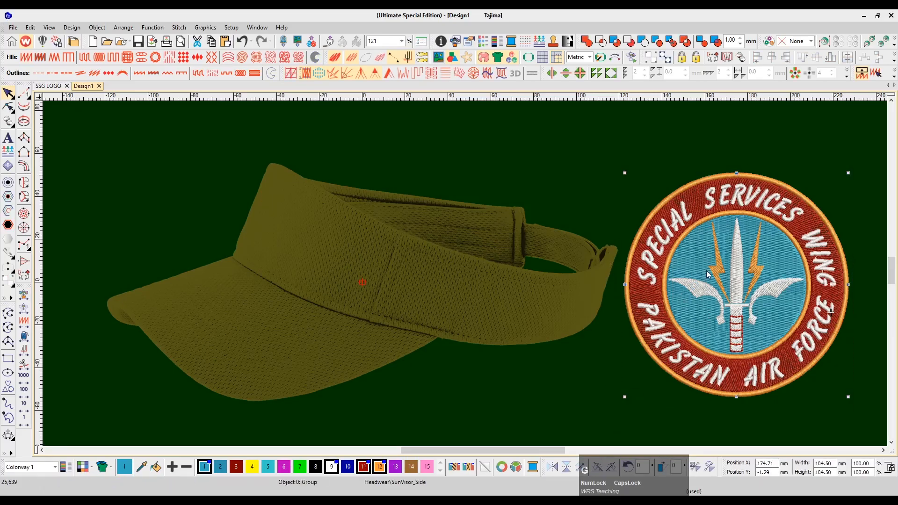
Copy the grouped logo onto the visor's side band, scaling the copy to about 45.6 mm and placing it near X -12, Y 11 mm
{"action": "left_click_drag", "start_coordinate": [719, 246], "coordinate": [323, 217]}
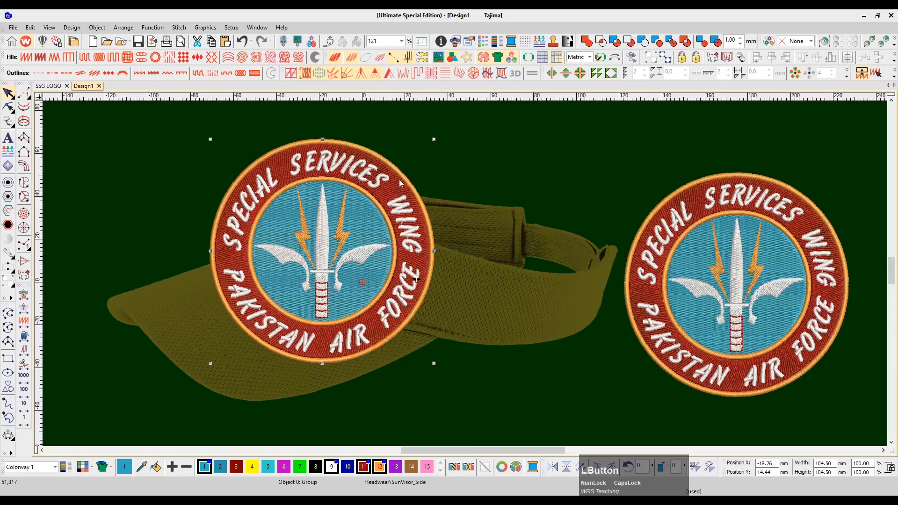
{"action": "left_click_drag", "start_coordinate": [434, 138], "coordinate": [367, 202]}
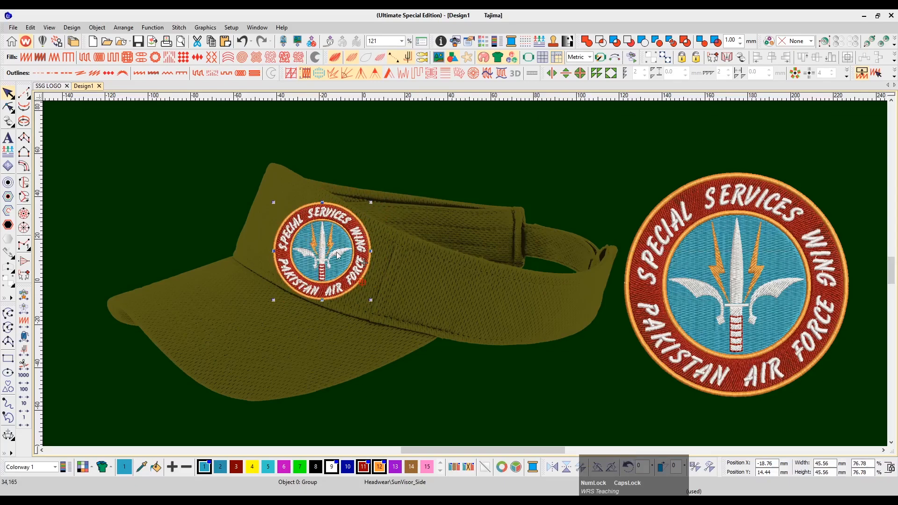
{"action": "left_click_drag", "start_coordinate": [348, 258], "coordinate": [362, 264]}
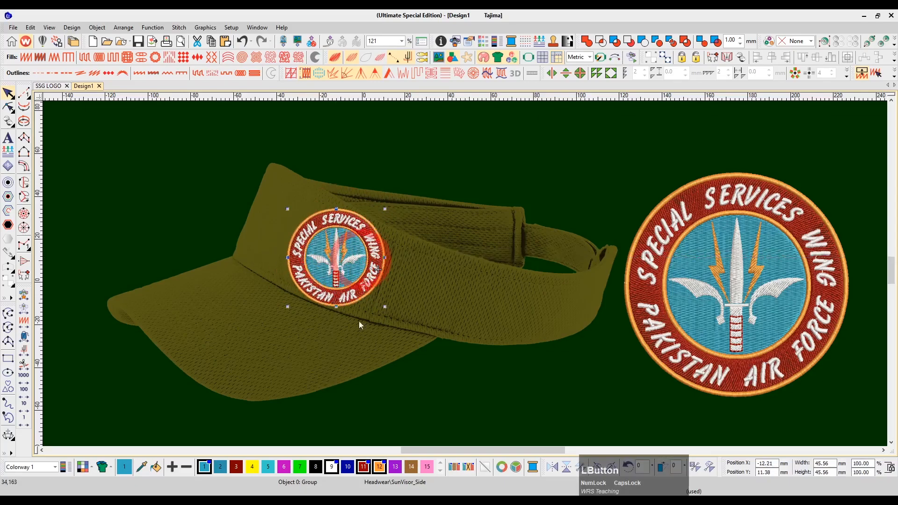
Rotate the side-band logo clockwise to follow the visor and scale it to about 43.8 mm
{"action": "left_click", "coordinate": [368, 241]}
{"action": "left_click_drag", "start_coordinate": [385, 210], "coordinate": [400, 232]}
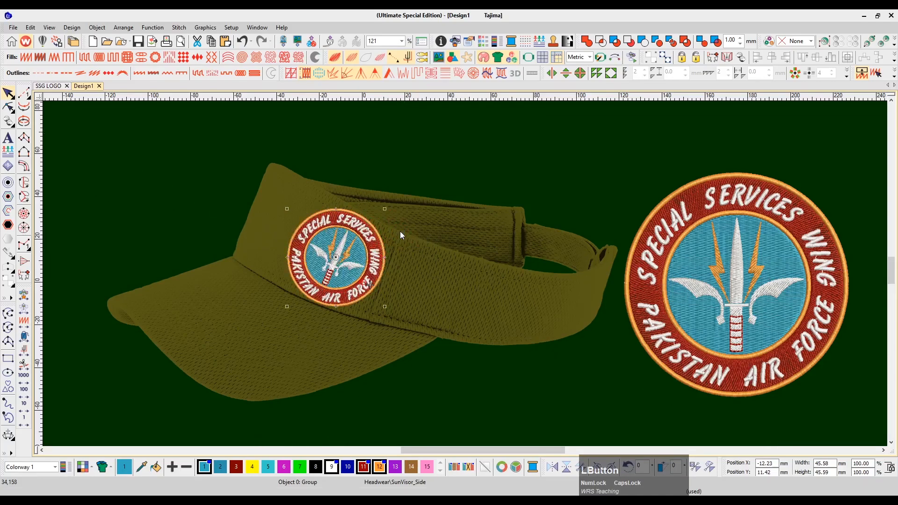
{"action": "left_click_drag", "start_coordinate": [360, 232], "coordinate": [385, 210]}
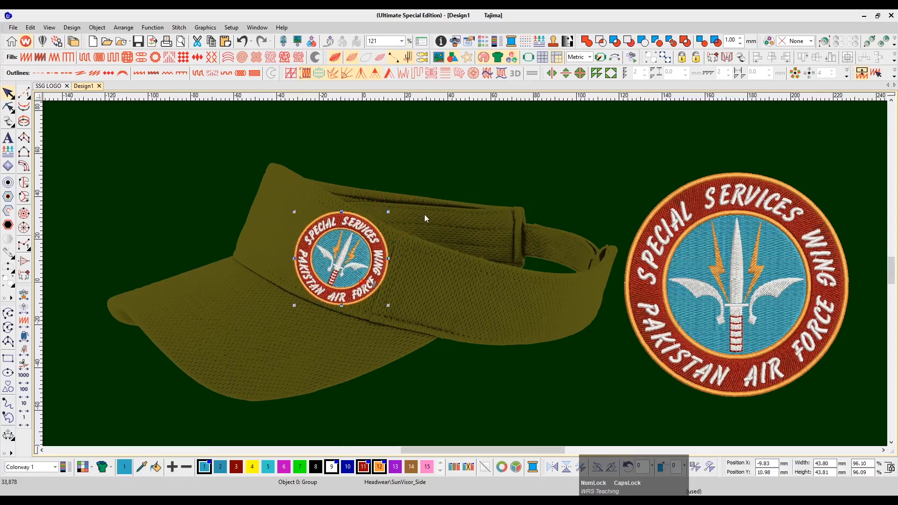
Apply a Perspective Envelope to the logo on the visor's side band
{"action": "left_click", "coordinate": [8, 267]}
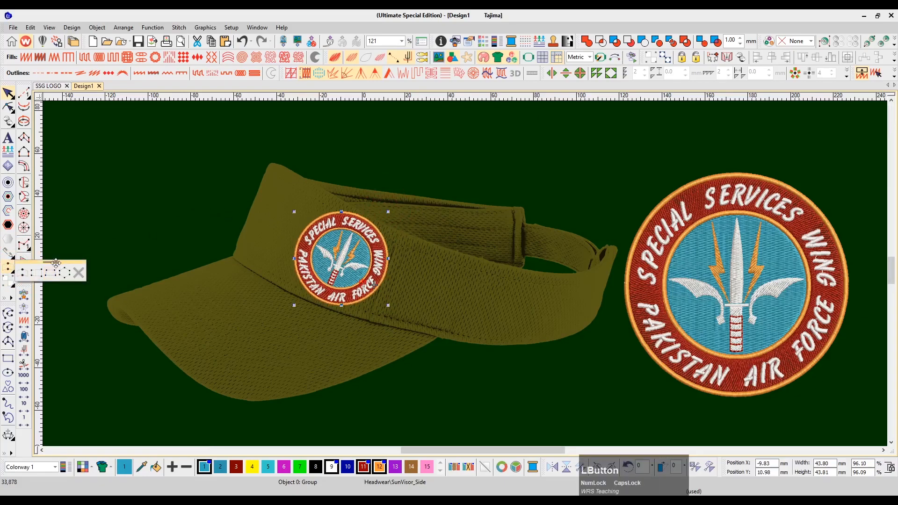
{"action": "left_click_drag", "start_coordinate": [50, 262], "coordinate": [119, 167]}
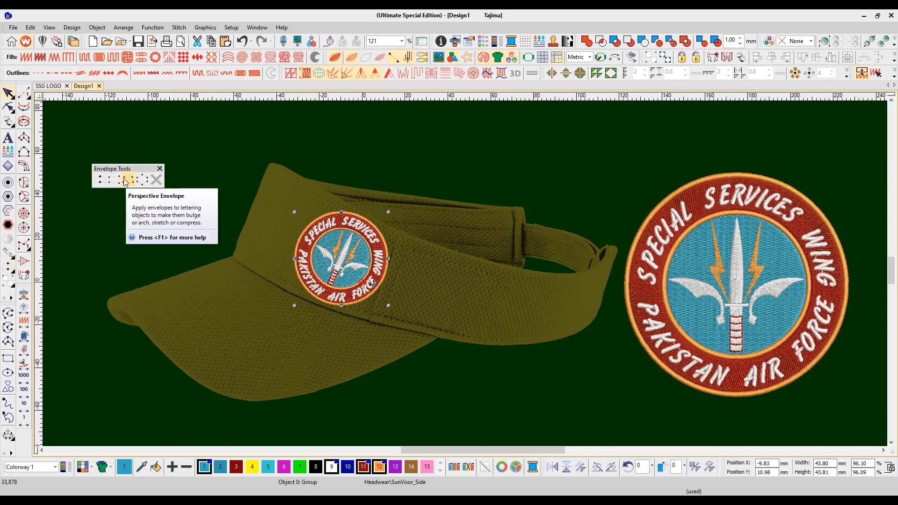
{"action": "left_click", "coordinate": [130, 185]}
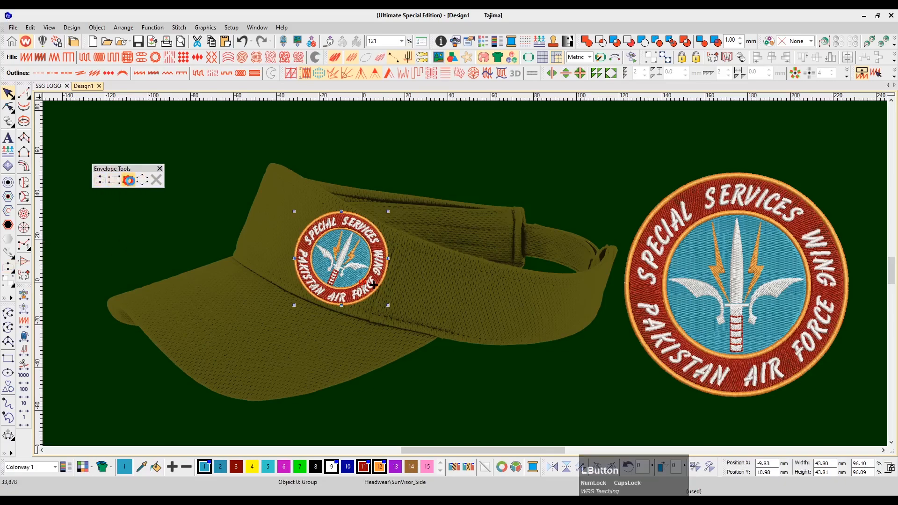
{"action": "key", "text": "z"}
{"action": "scroll", "coordinate": [363, 237], "scroll_direction": "up", "scroll_amount": 2, "text": "ctrl"}
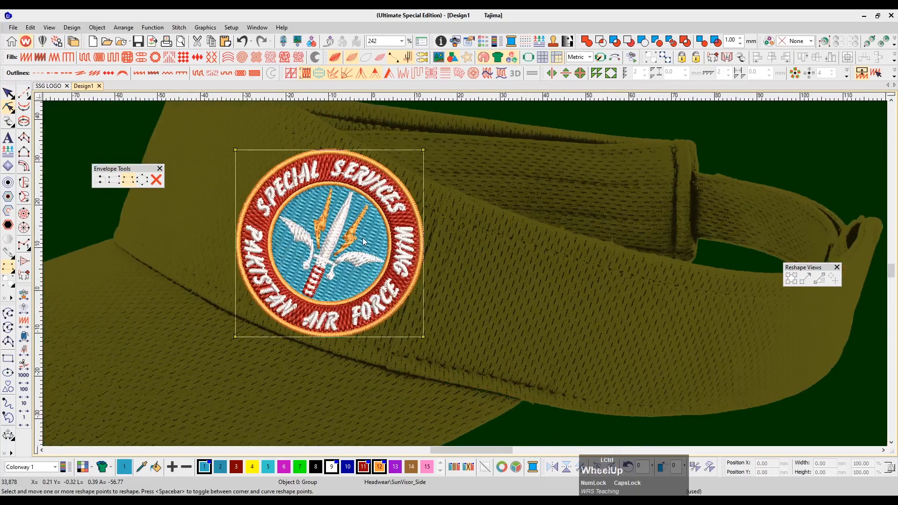
Reshape the envelope corners so the side-band logo slants with the visor's surface, at about 40.3 by 42.8 mm
{"action": "left_click_drag", "start_coordinate": [237, 150], "coordinate": [252, 148]}
{"action": "left_click_drag", "start_coordinate": [235, 337], "coordinate": [228, 299]}
{"action": "mouse_move", "coordinate": [424, 336]}
{"action": "left_mouse_down"}
{"action": "mouse_move", "coordinate": [421, 370]}
{"action": "mouse_move", "coordinate": [420, 344]}
{"action": "left_mouse_up"}
{"action": "left_click_drag", "start_coordinate": [413, 356], "coordinate": [412, 356]}
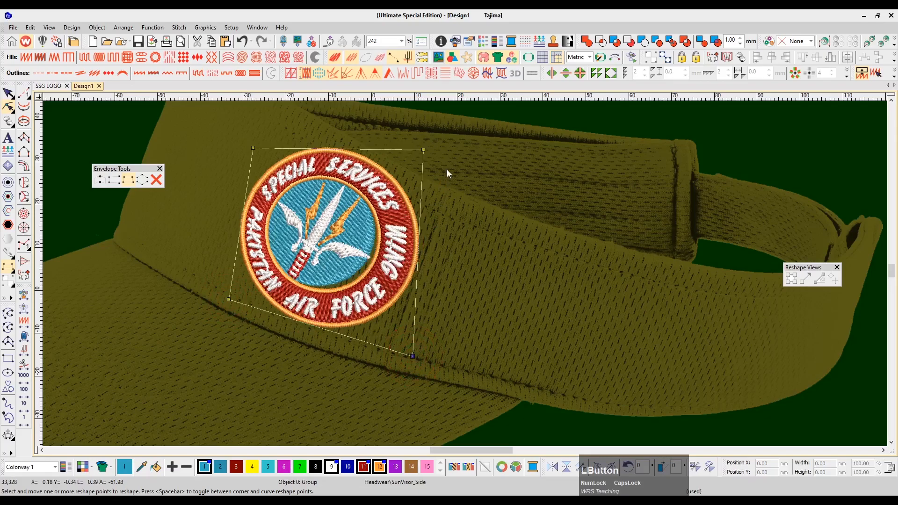
{"action": "mouse_move", "coordinate": [423, 150]}
{"action": "left_mouse_down"}
{"action": "mouse_move", "coordinate": [427, 168]}
{"action": "mouse_move", "coordinate": [424, 158]}
{"action": "left_mouse_up"}
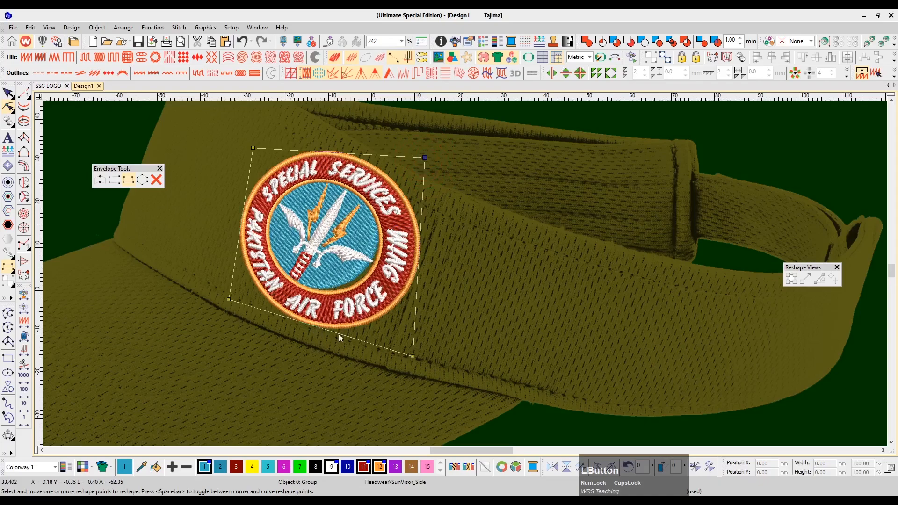
{"action": "left_click_drag", "start_coordinate": [412, 356], "coordinate": [403, 356]}
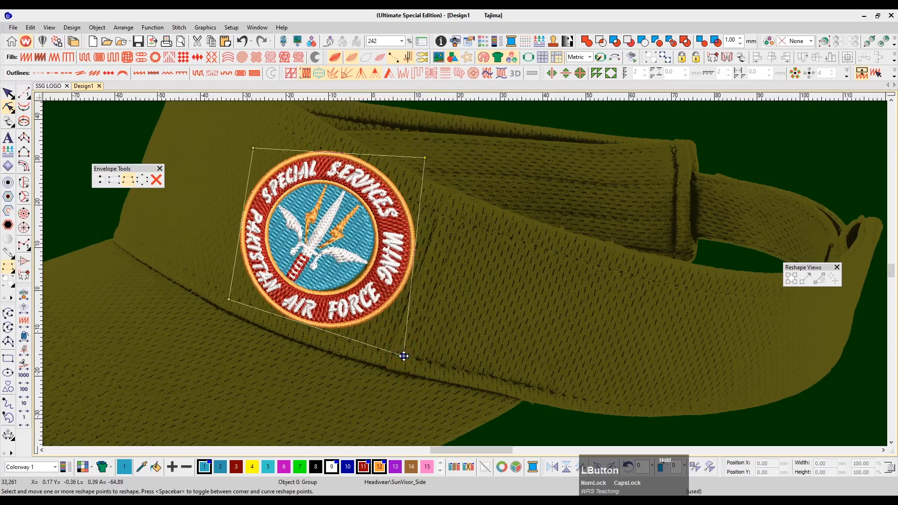
{"action": "left_click_drag", "start_coordinate": [253, 148], "coordinate": [253, 144]}
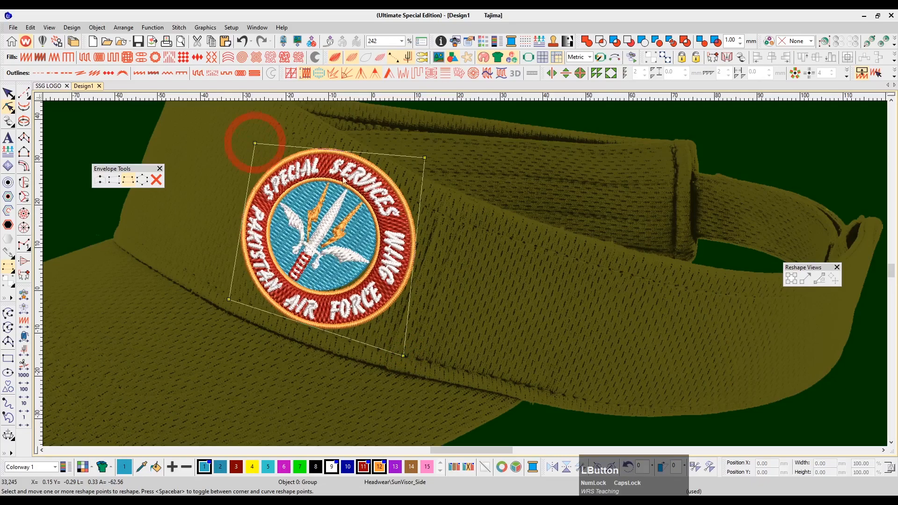
{"action": "key", "text": "z"}
{"action": "left_click_drag", "start_coordinate": [347, 286], "coordinate": [349, 290]}
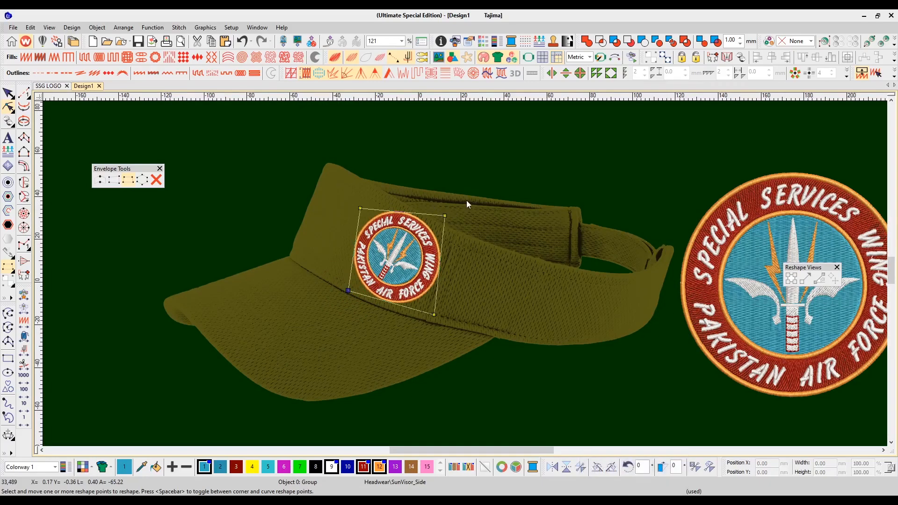
{"action": "left_click", "coordinate": [448, 225]}
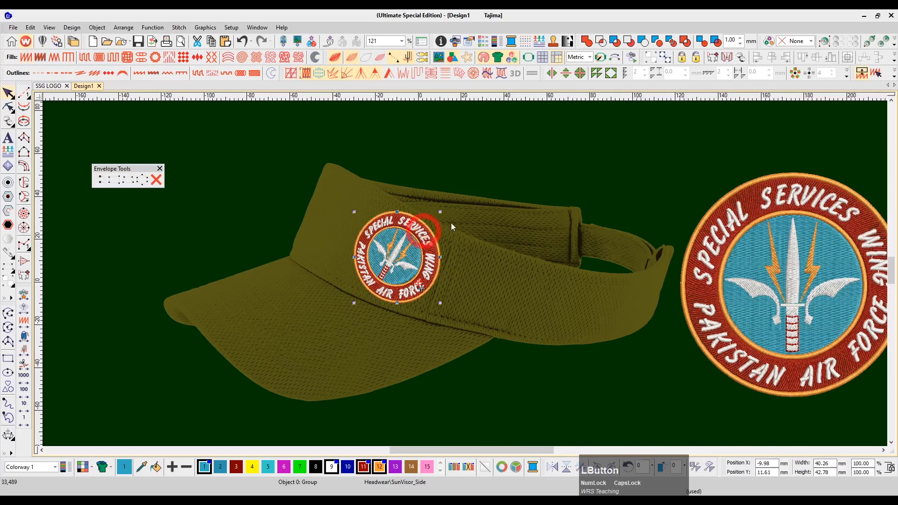
Rotate the side-band logo very slightly and nudge it down to a Y position of 11.16 mm
{"action": "left_click", "coordinate": [426, 228]}
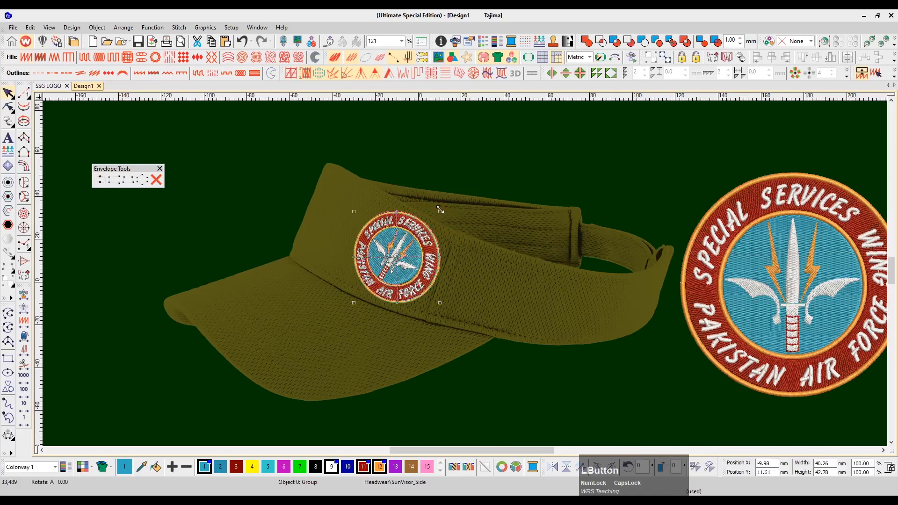
{"action": "left_click", "coordinate": [447, 224]}
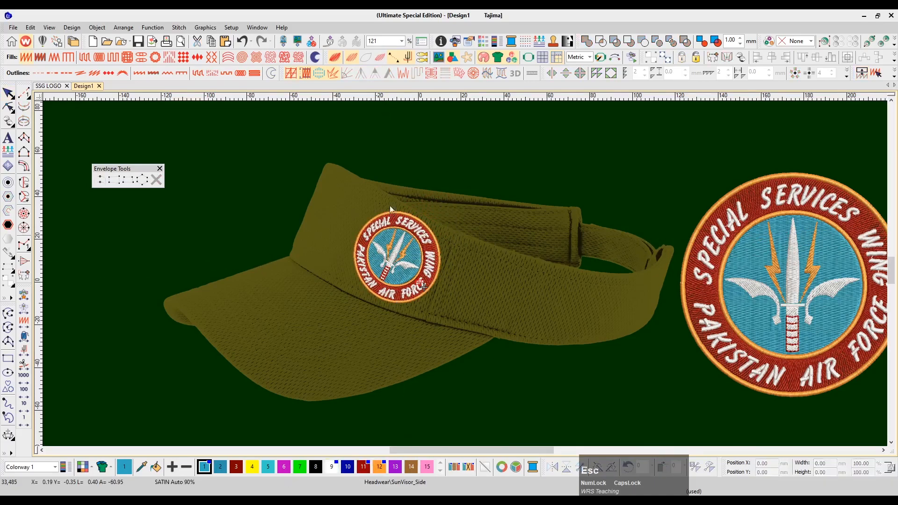
{"action": "key", "text": "Down"}
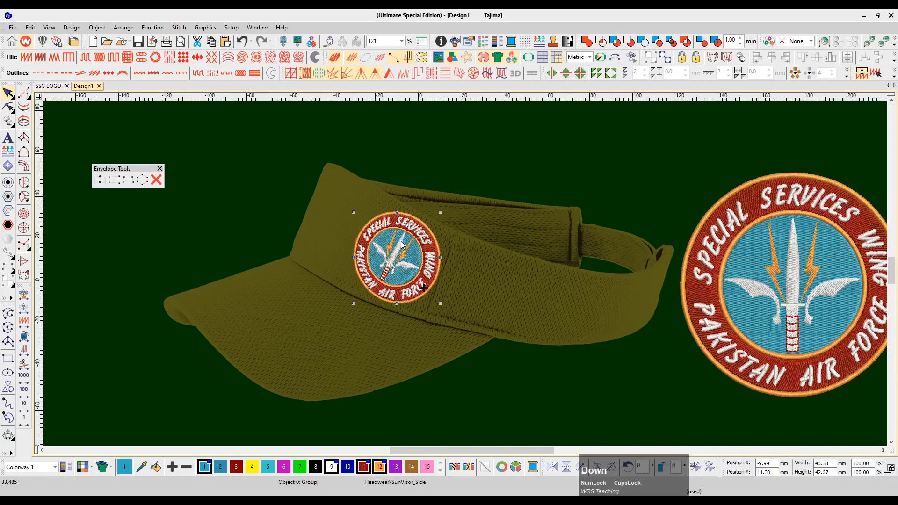
{"action": "key", "text": "Down"}
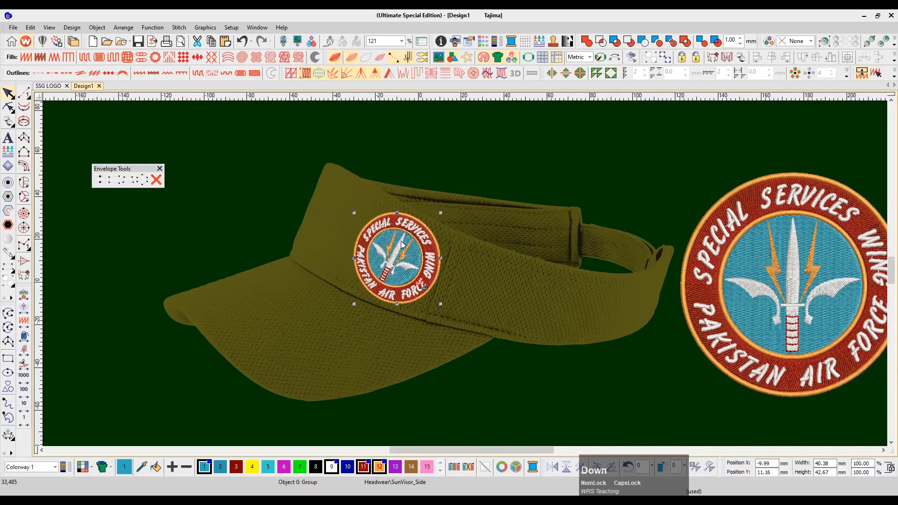
{"action": "key", "text": "Escape"}
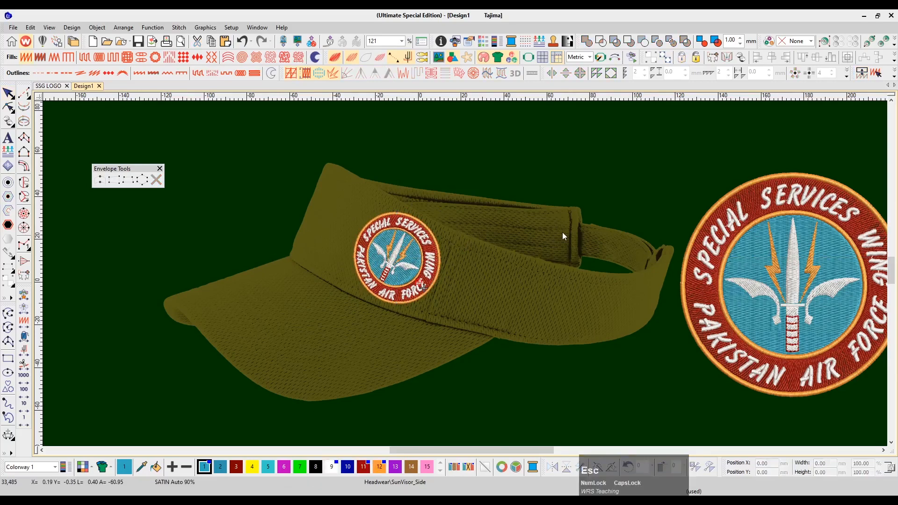
Copy the large logo onto the visor's brim and scale the copy to about 59.3 mm
{"action": "key", "text": "z"}
{"action": "left_click_drag", "start_coordinate": [715, 196], "coordinate": [561, 346]}
{"action": "key", "text": "z"}
{"action": "left_click_drag", "start_coordinate": [713, 282], "coordinate": [309, 315]}
{"action": "left_click_drag", "start_coordinate": [366, 307], "coordinate": [289, 300]}
{"action": "left_click_drag", "start_coordinate": [420, 204], "coordinate": [373, 245]}
Move the brim logo towards the visor's front edge, to about X -66, Y -15.5 mm
{"action": "key", "text": "z"}
{"action": "key", "text": "shift+z"}
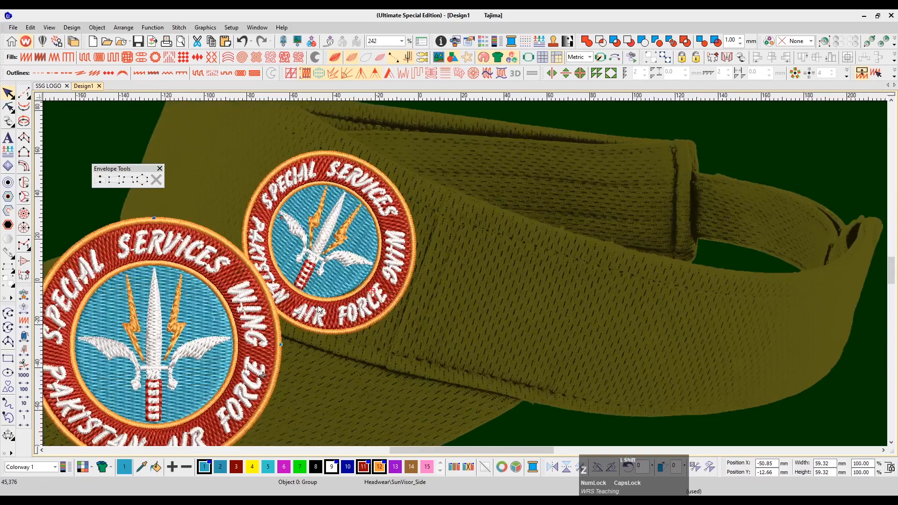
{"action": "scroll", "coordinate": [358, 312], "scroll_direction": "up", "scroll_amount": 1}
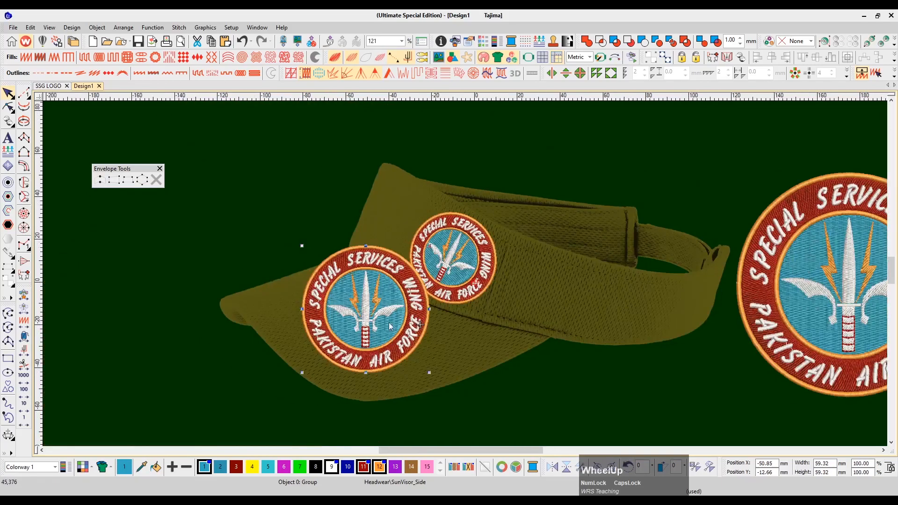
{"action": "left_click_drag", "start_coordinate": [392, 333], "coordinate": [360, 339]}
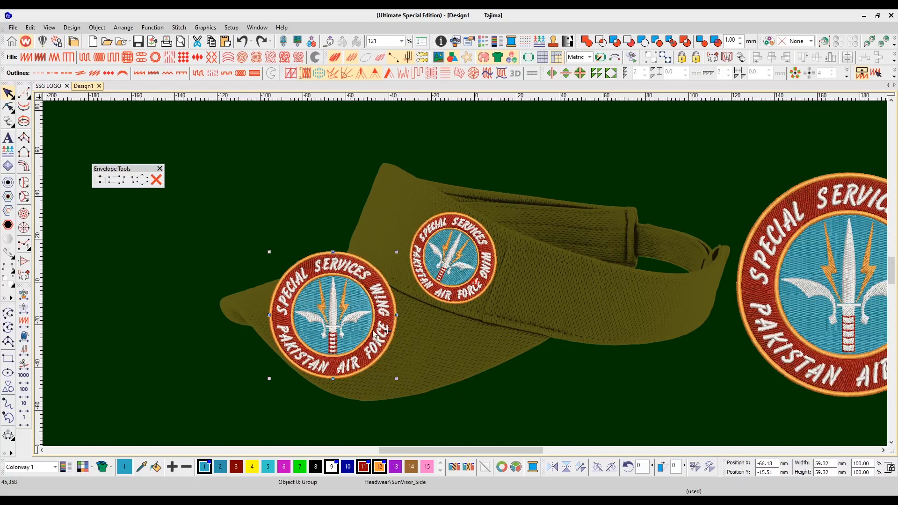
Ungroup the brim logo, delete its blue circular background fill and group the remaining objects again
{"action": "left_click", "coordinate": [357, 303]}
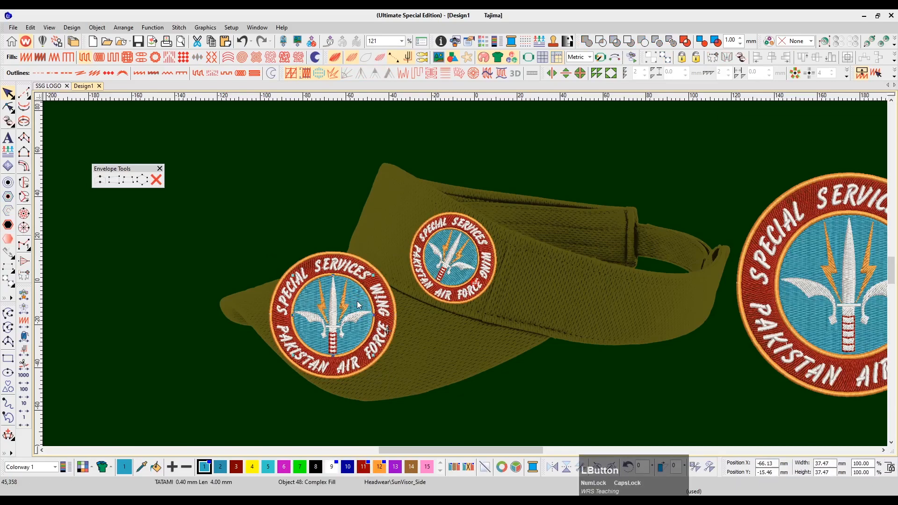
{"action": "key", "text": "Delete"}
{"action": "left_click_drag", "start_coordinate": [233, 234], "coordinate": [408, 388]}
{"action": "left_click_drag", "start_coordinate": [260, 247], "coordinate": [405, 383]}
{"action": "key", "text": "ctrl+g"}
Move the brim logo to about X -54, Y -20 mm and flatten it into the brim's perspective with a Perspective Envelope
{"action": "left_click_drag", "start_coordinate": [368, 282], "coordinate": [394, 292]}
{"action": "left_click", "coordinate": [129, 179]}
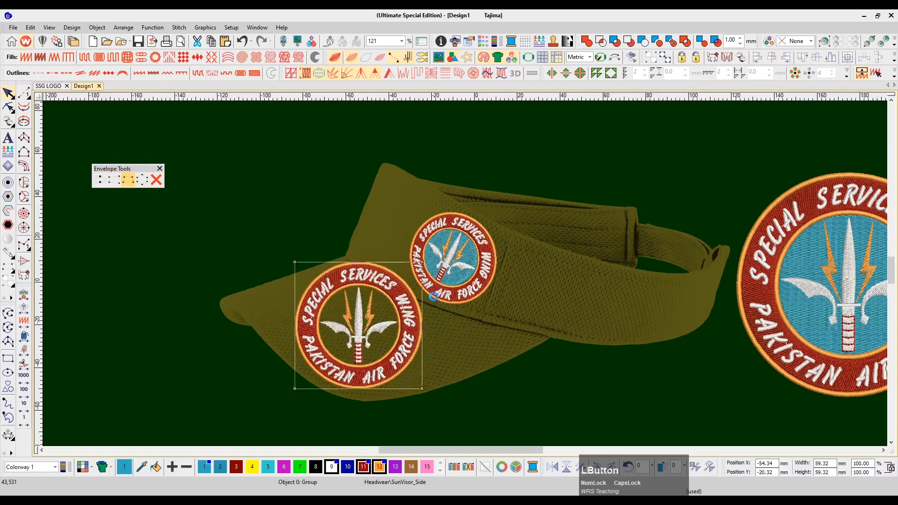
{"action": "left_click_drag", "start_coordinate": [422, 262], "coordinate": [480, 347]}
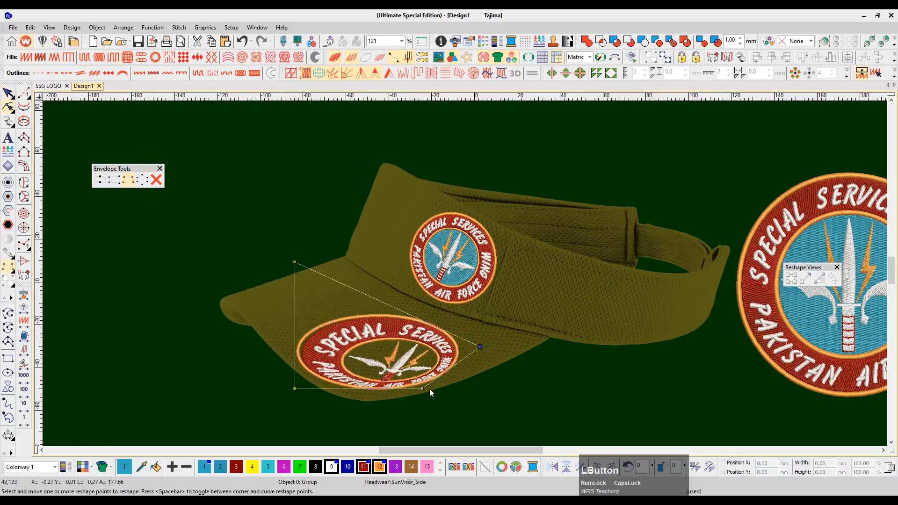
{"action": "left_click_drag", "start_coordinate": [422, 389], "coordinate": [399, 394]}
{"action": "left_click_drag", "start_coordinate": [294, 262], "coordinate": [394, 311]}
{"action": "left_click_drag", "start_coordinate": [295, 389], "coordinate": [318, 349]}
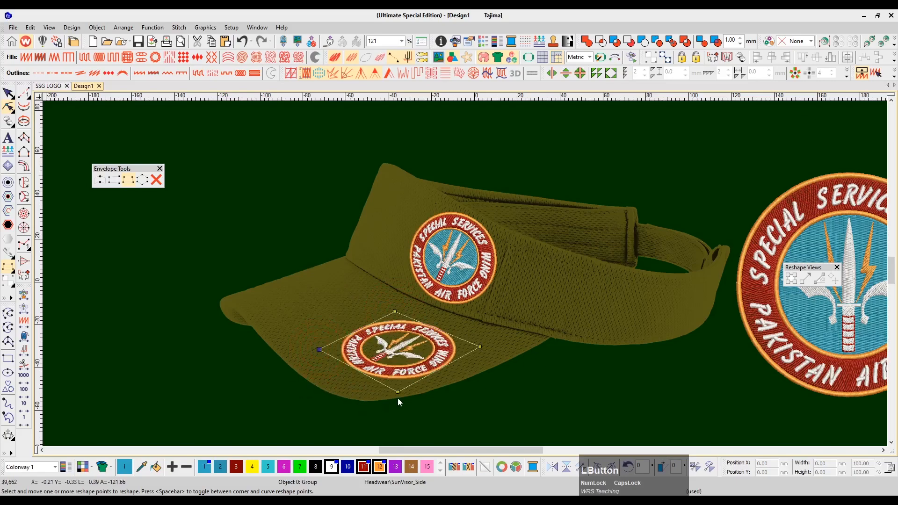
{"action": "left_click_drag", "start_coordinate": [397, 391], "coordinate": [389, 396]}
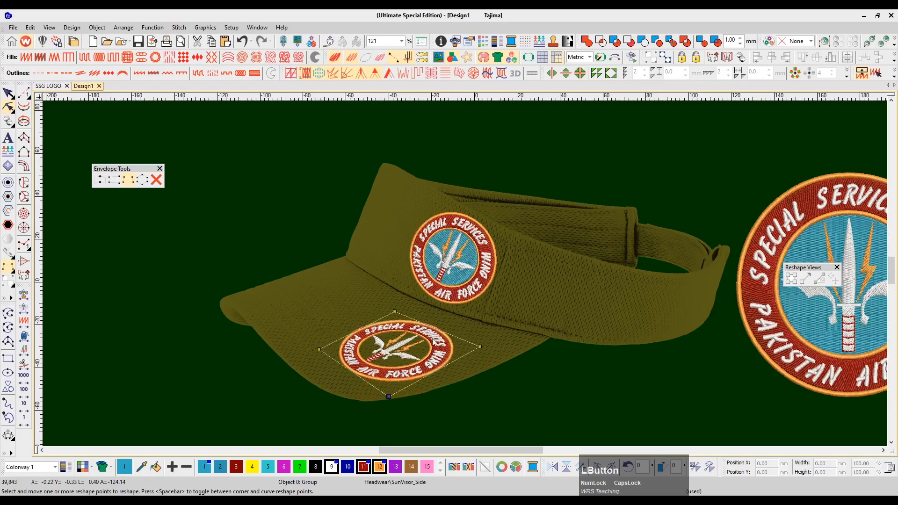
{"action": "left_click_drag", "start_coordinate": [396, 309], "coordinate": [398, 309]}
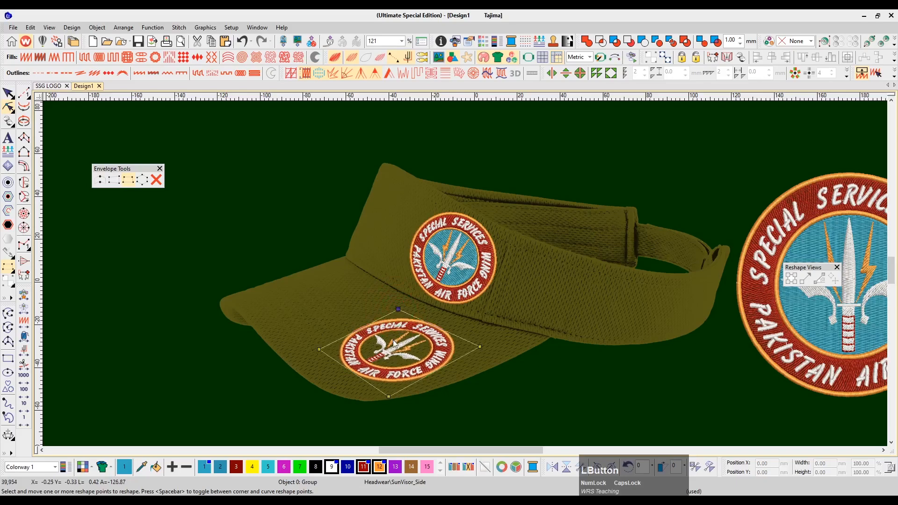
Fine-tune the brim logo's perspective envelope so it sits flatter along the brim, and check the logo against the whole visor
{"action": "left_click_drag", "start_coordinate": [389, 397], "coordinate": [390, 397]}
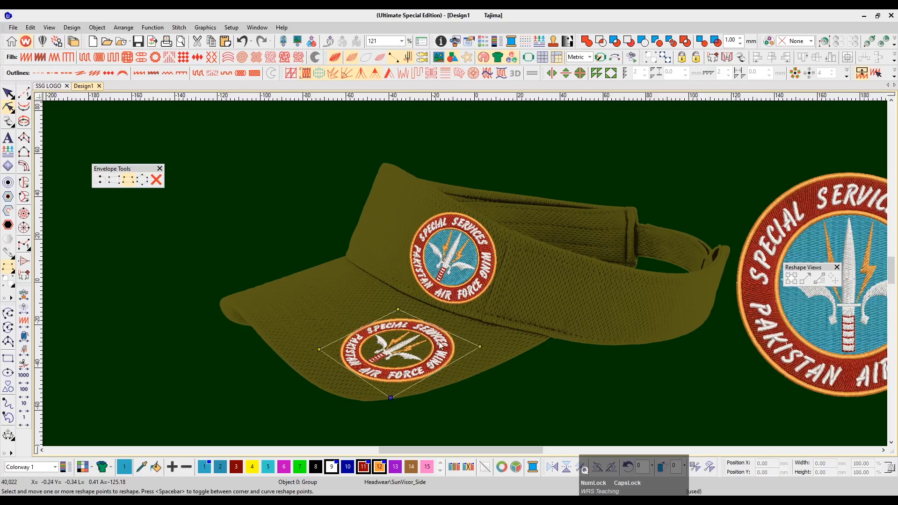
{"action": "left_click_drag", "start_coordinate": [439, 345], "coordinate": [433, 364]}
{"action": "left_click", "coordinate": [9, 95]}
{"action": "left_click", "coordinate": [559, 412]}
{"action": "key", "text": "z"}
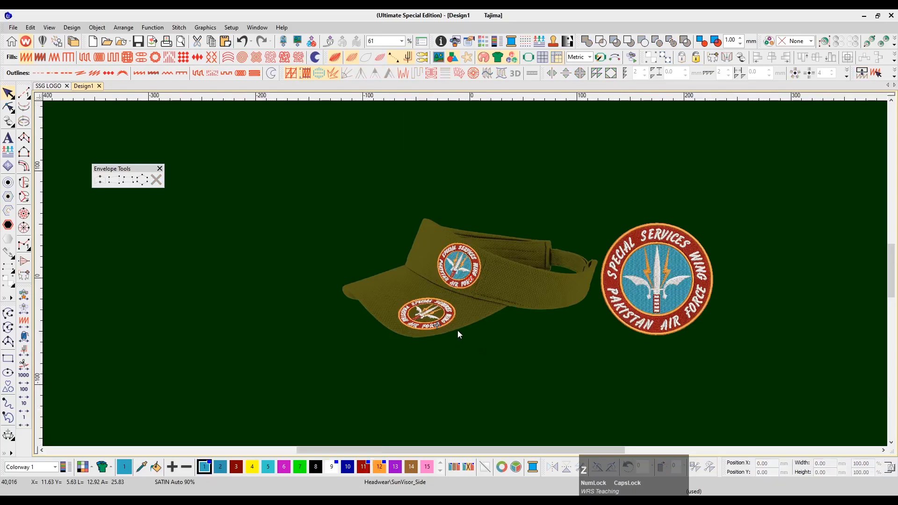
{"action": "key", "text": "z"}
Delete the perspective logo from the visor's brim and close the envelope tools
{"action": "left_click", "coordinate": [423, 344]}
{"action": "key", "text": "Delete"}
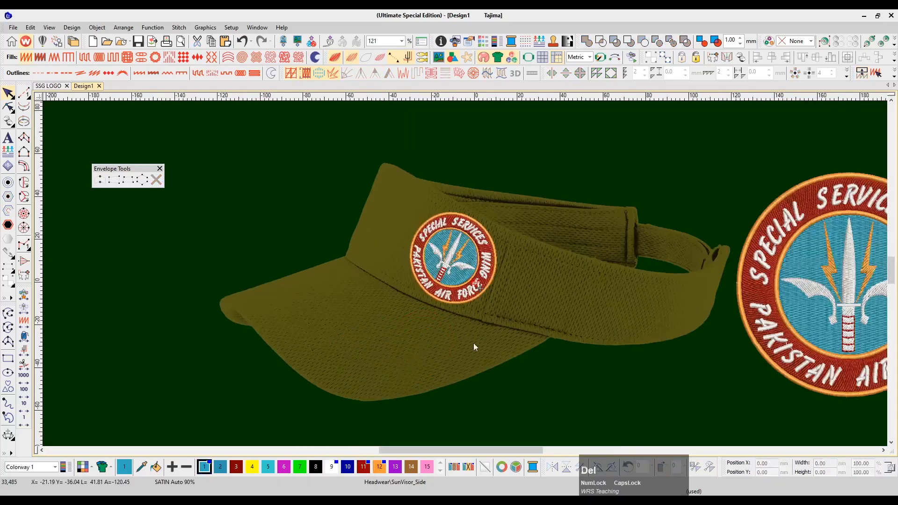
{"action": "scroll", "coordinate": [536, 307], "scroll_direction": "down", "scroll_amount": 1}
{"action": "scroll", "coordinate": [557, 294], "scroll_direction": "down", "scroll_amount": 1}
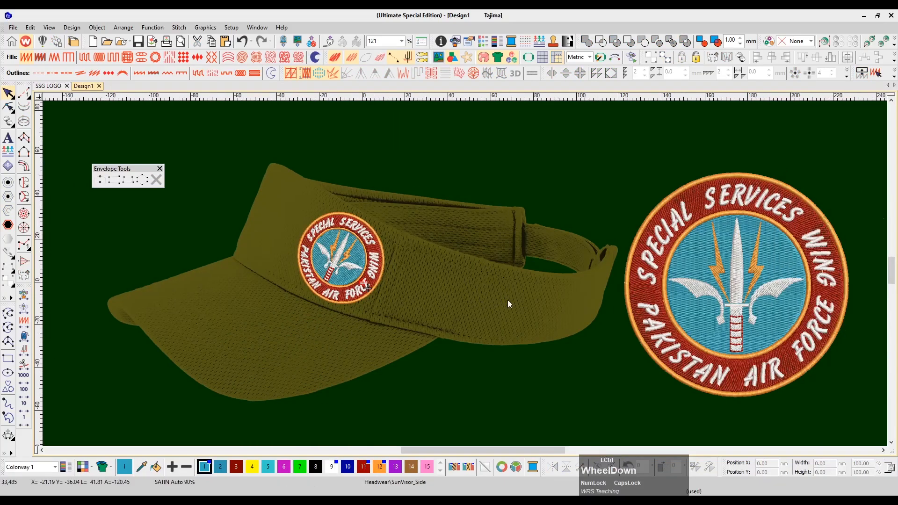
{"action": "left_click", "coordinate": [160, 169]}
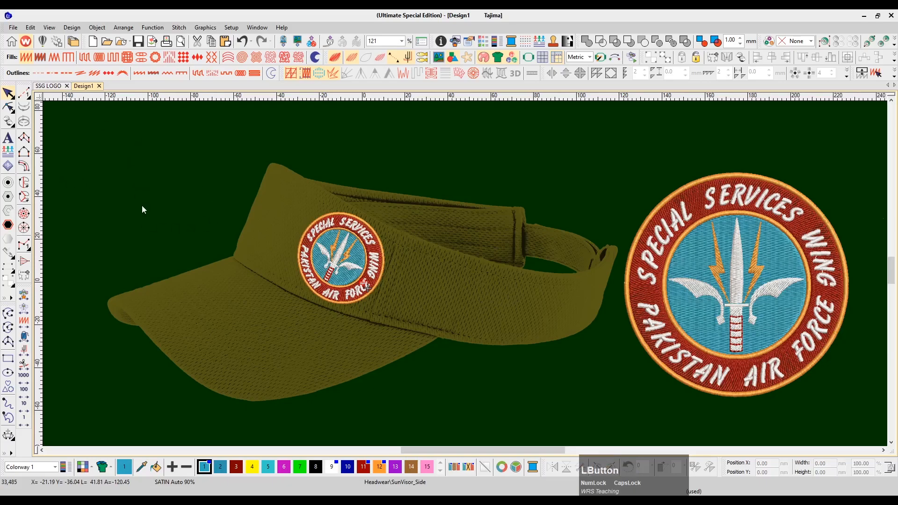
Scale the logo on the visor's side band down to about 37.4 × 39.3 mm
{"action": "left_click", "coordinate": [367, 236]}
{"action": "left_click_drag", "start_coordinate": [383, 212], "coordinate": [383, 208]}
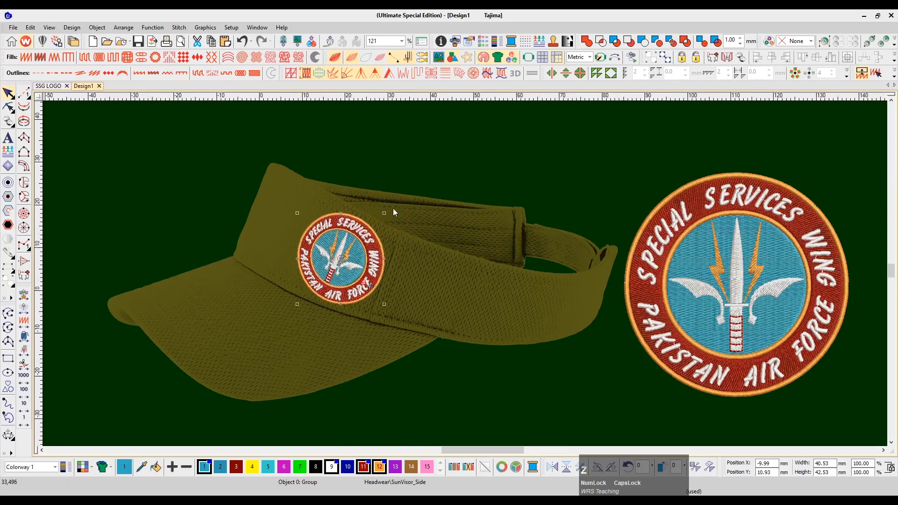
{"action": "key", "text": "z"}
{"action": "left_click", "coordinate": [266, 172]}
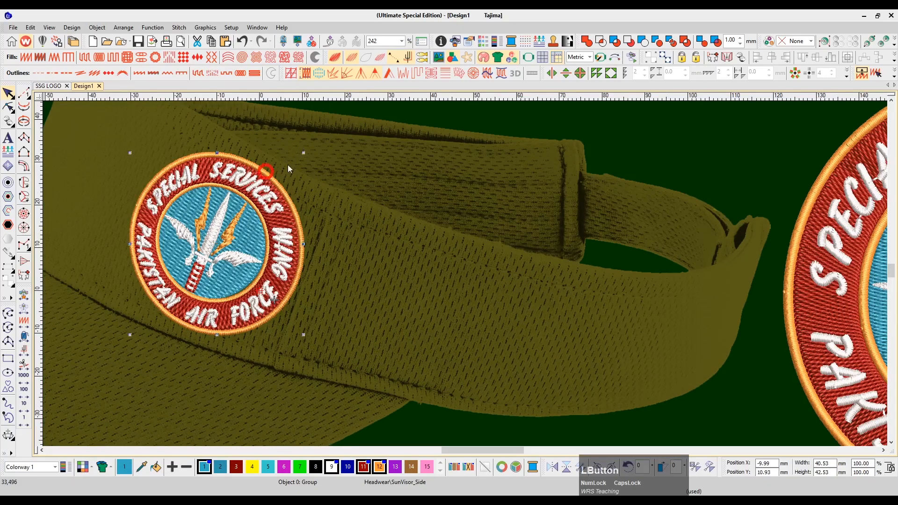
{"action": "left_click_drag", "start_coordinate": [300, 153], "coordinate": [295, 157]}
{"action": "key", "text": "shift+z"}
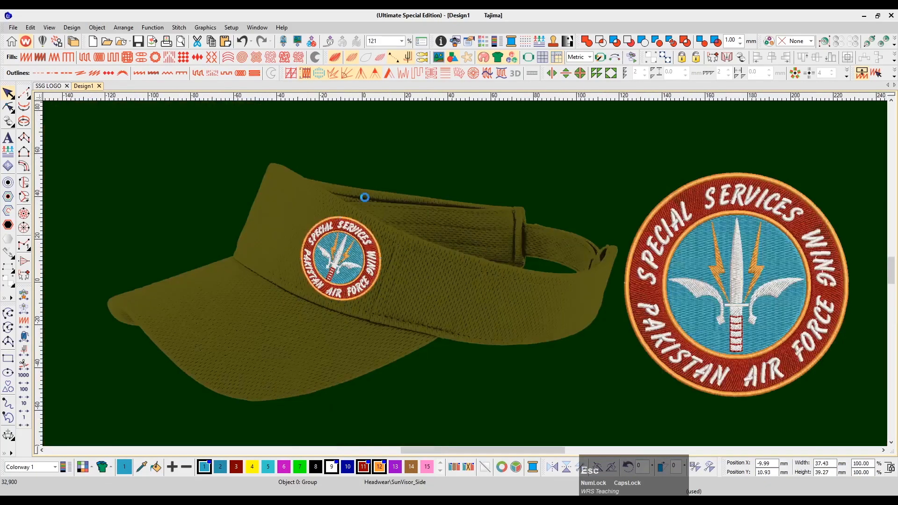
{"action": "key", "text": "Escape"}
Add the lettering "SSG" on a Free Line baseline just above the visor
{"action": "left_click", "coordinate": [7, 143]}
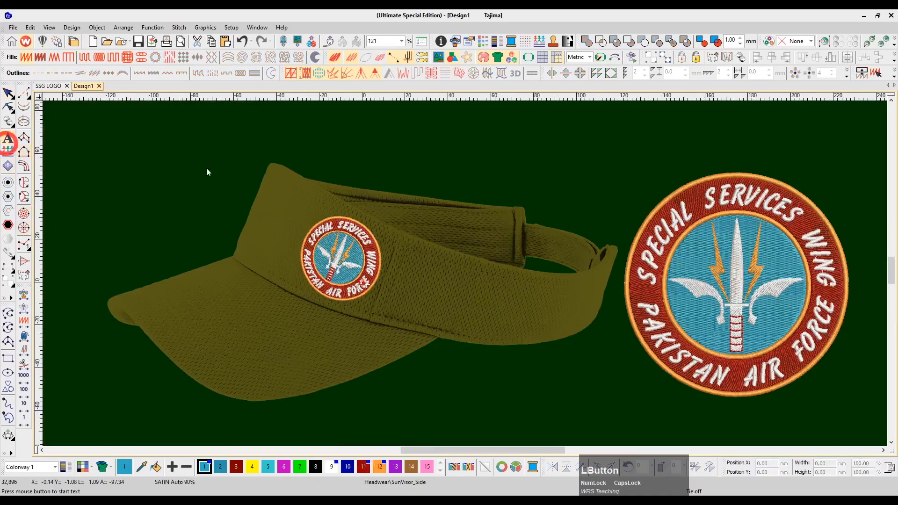
{"action": "left_click", "coordinate": [352, 150]}
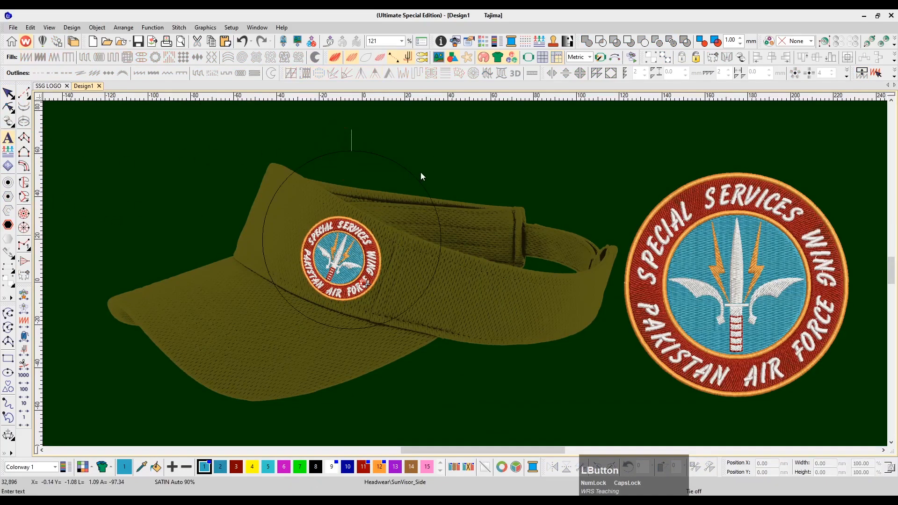
{"action": "left_click", "coordinate": [803, 357]}
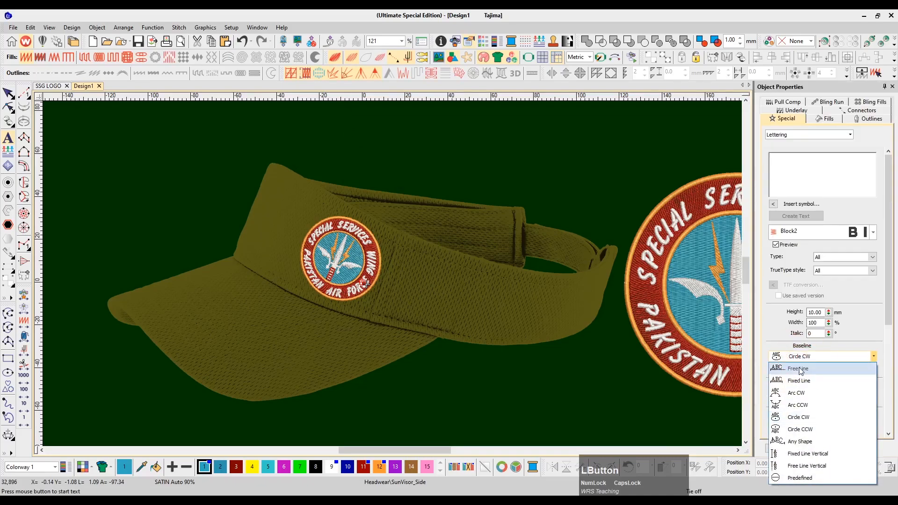
{"action": "left_click", "coordinate": [799, 369]}
{"action": "left_click", "coordinate": [829, 160]}
{"action": "type", "text": "SSG"}
{"action": "left_click", "coordinate": [795, 215]}
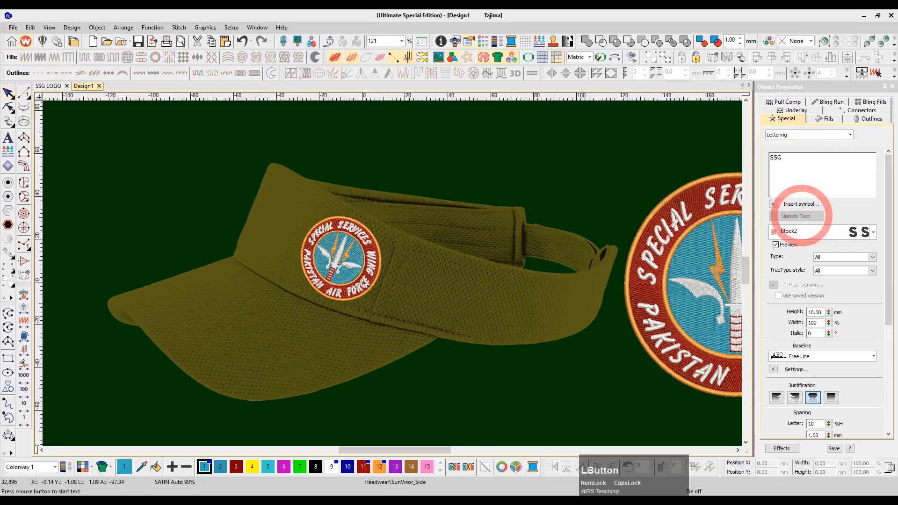
{"action": "left_click", "coordinate": [412, 181]}
{"action": "left_click", "coordinate": [443, 209]}
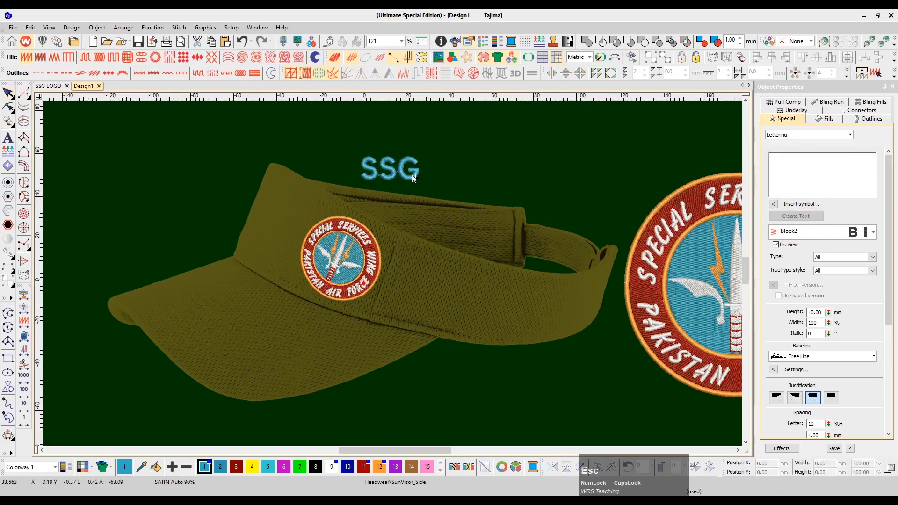
Change the SSG lettering's font to Flash
{"action": "scroll", "coordinate": [444, 205], "scroll_direction": "up", "scroll_amount": 2}
{"action": "left_click_drag", "start_coordinate": [307, 191], "coordinate": [337, 196]}
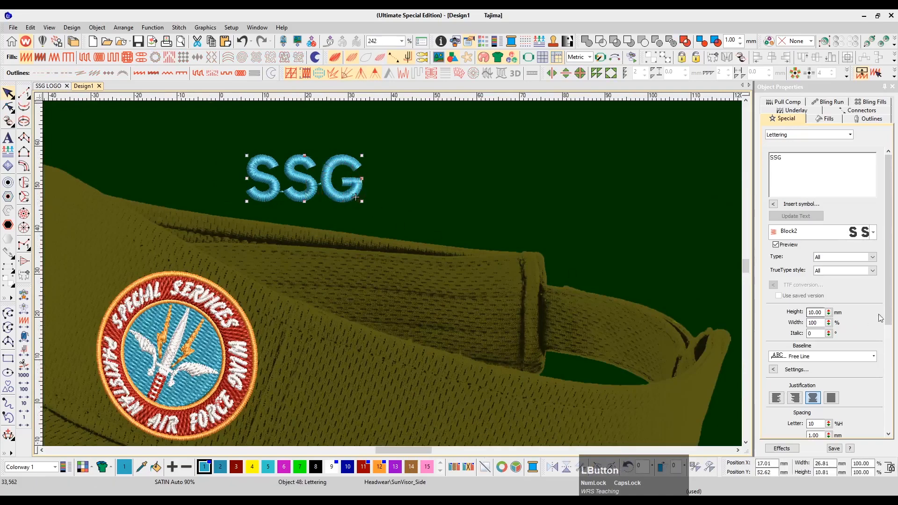
{"action": "left_click", "coordinate": [823, 231]}
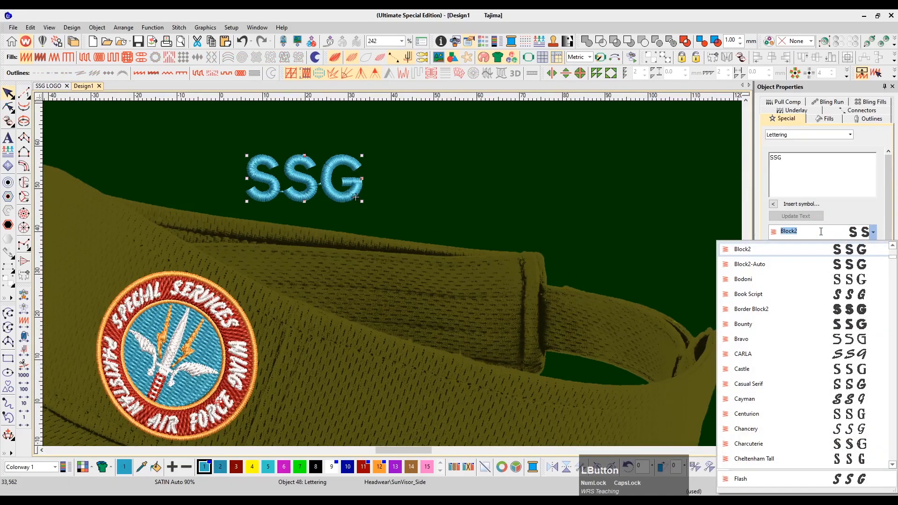
{"action": "type", "text": "flas"}
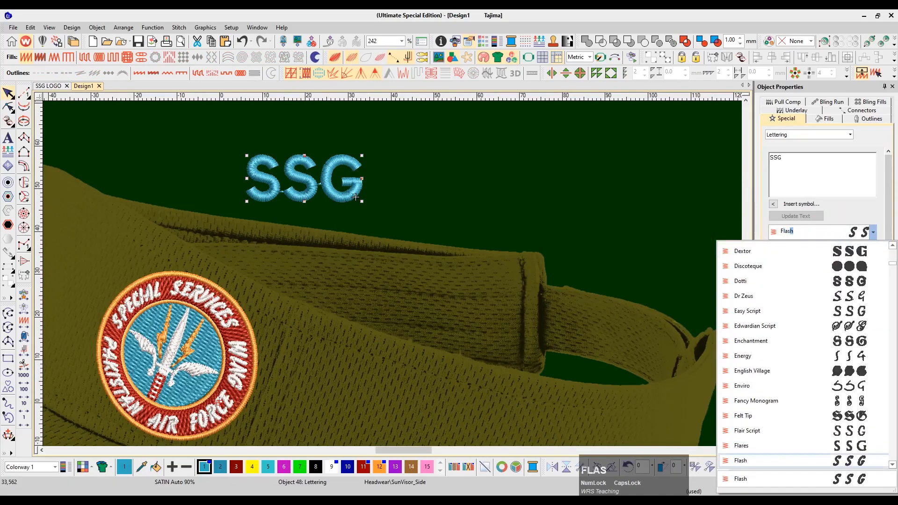
{"action": "left_click", "coordinate": [769, 462]}
Move the SSG lettering onto the side band beside the round logo and tilt it along the band's slope
{"action": "scroll", "coordinate": [408, 198], "scroll_direction": "down", "scroll_amount": 3}
{"action": "scroll", "coordinate": [364, 159], "scroll_direction": "up", "scroll_amount": 3}
{"action": "left_click_drag", "start_coordinate": [348, 185], "coordinate": [346, 367]}
{"action": "scroll", "coordinate": [380, 241], "scroll_direction": "down", "scroll_amount": 2}
{"action": "scroll", "coordinate": [380, 241], "scroll_direction": "down", "scroll_amount": 2}
{"action": "left_click_drag", "start_coordinate": [338, 178], "coordinate": [343, 253]}
{"action": "left_click", "coordinate": [356, 216]}
Colour the SSG lettering with red colour 11 and scale it to about 23.8 × 12.5 mm
{"action": "left_click", "coordinate": [332, 466]}
{"action": "left_click", "coordinate": [397, 407]}
{"action": "left_click", "coordinate": [351, 264]}
{"action": "left_click", "coordinate": [363, 466]}
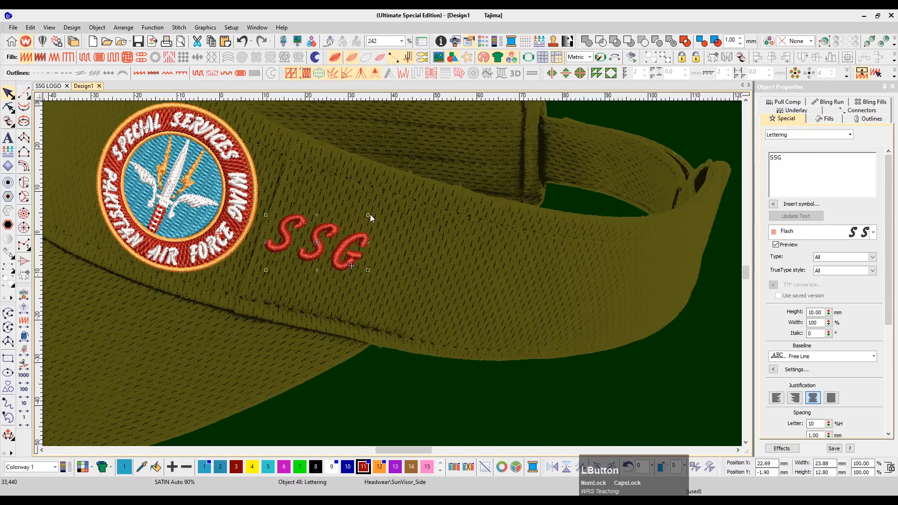
{"action": "left_click_drag", "start_coordinate": [368, 215], "coordinate": [367, 212]}
{"action": "left_click", "coordinate": [413, 387]}
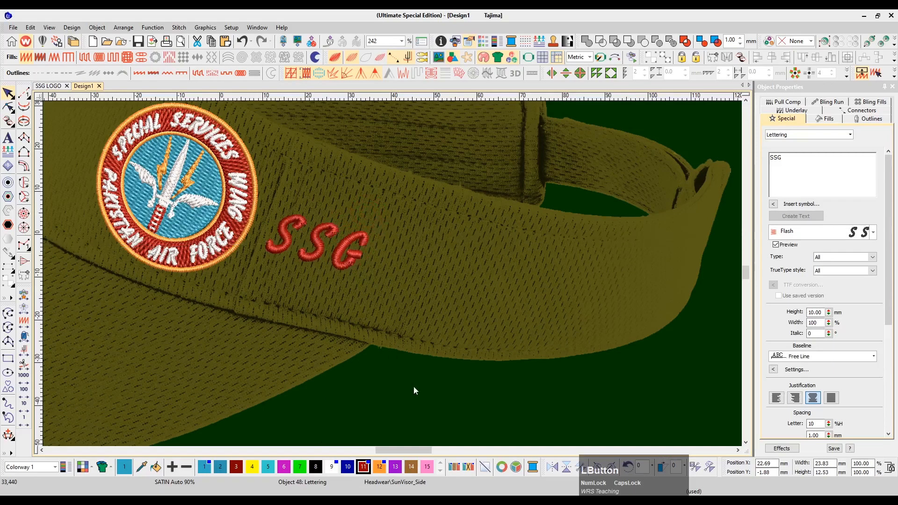
Draw a filled five-pointed star about 9.9 × 9.2 mm beside the SSG lettering and colour it with red colour 11
{"action": "left_click", "coordinate": [24, 137]}
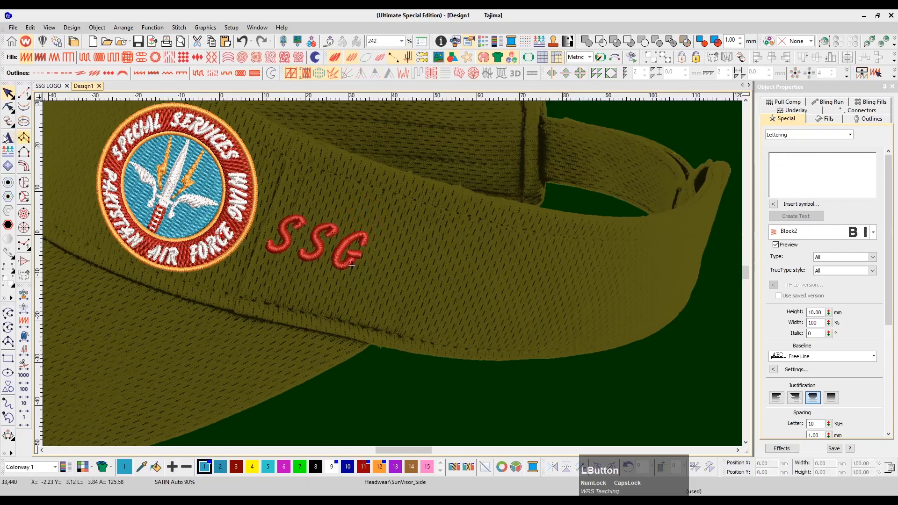
{"action": "left_click", "coordinate": [13, 393]}
{"action": "scroll", "coordinate": [115, 395], "scroll_direction": "down", "scroll_amount": 5}
{"action": "scroll", "coordinate": [106, 409], "scroll_direction": "down", "scroll_amount": 5}
{"action": "left_click", "coordinate": [104, 410]}
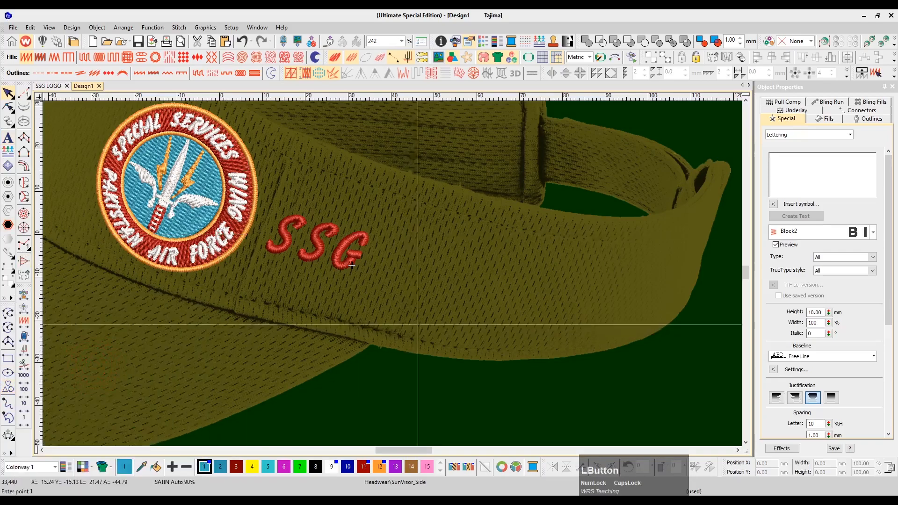
{"action": "left_click", "coordinate": [391, 258]}
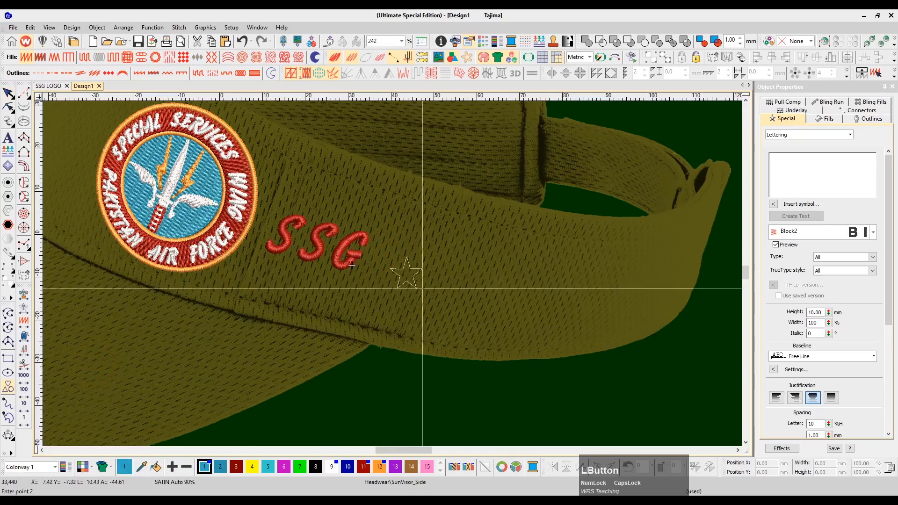
{"action": "left_click", "coordinate": [430, 296]}
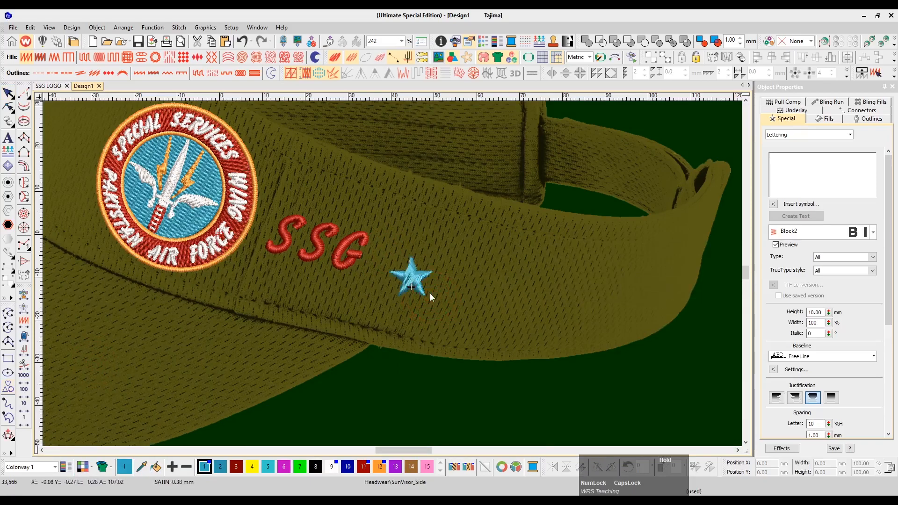
{"action": "left_click", "coordinate": [423, 298]}
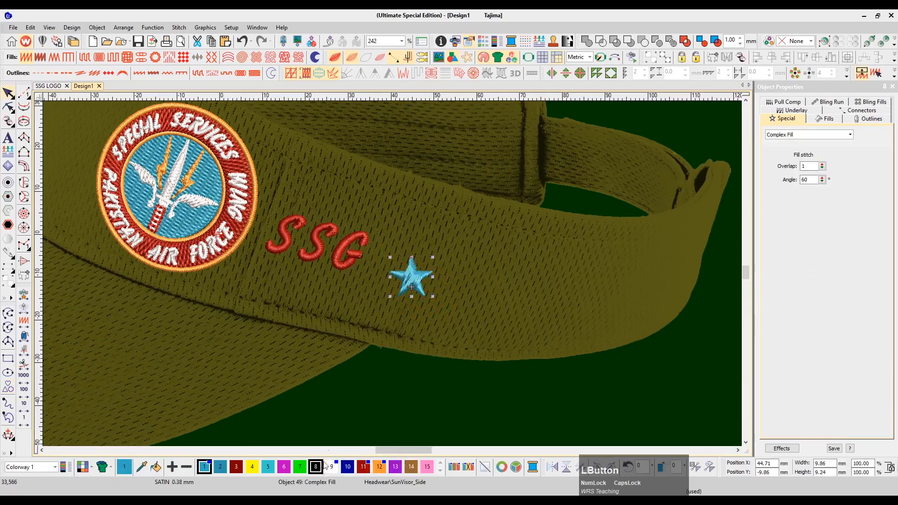
{"action": "left_click", "coordinate": [363, 467]}
Duplicate the red star twice along the side band, making the copies progressively smaller
{"action": "left_click_drag", "start_coordinate": [425, 279], "coordinate": [501, 278]}
{"action": "left_click_drag", "start_coordinate": [451, 274], "coordinate": [506, 289]}
{"action": "left_click", "coordinate": [432, 386]}
{"action": "key", "text": "shift+z"}
{"action": "key", "text": "shift+z"}
{"action": "scroll", "coordinate": [513, 267], "scroll_direction": "left", "scroll_amount": 1}
{"action": "key", "text": "z"}
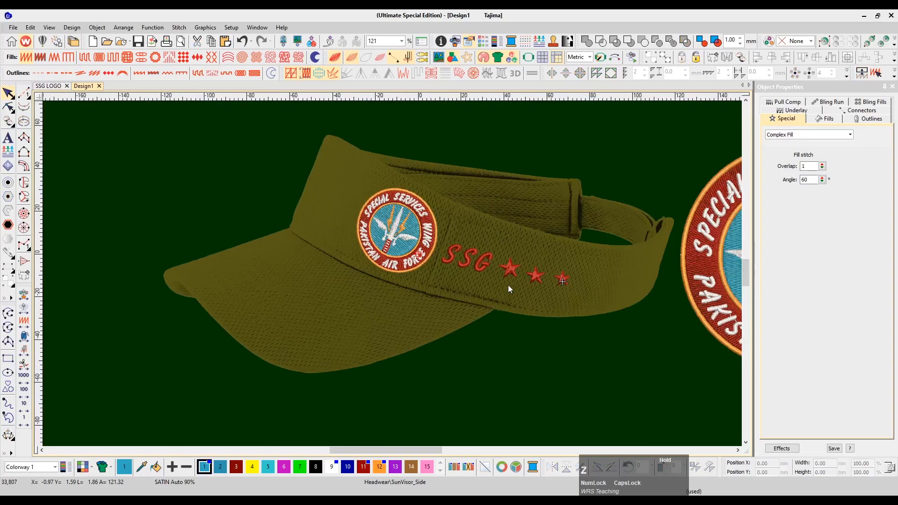
Recolour the SSG lettering with white colour 9
{"action": "left_click_drag", "start_coordinate": [602, 226], "coordinate": [497, 306]}
{"action": "left_click", "coordinate": [479, 263]}
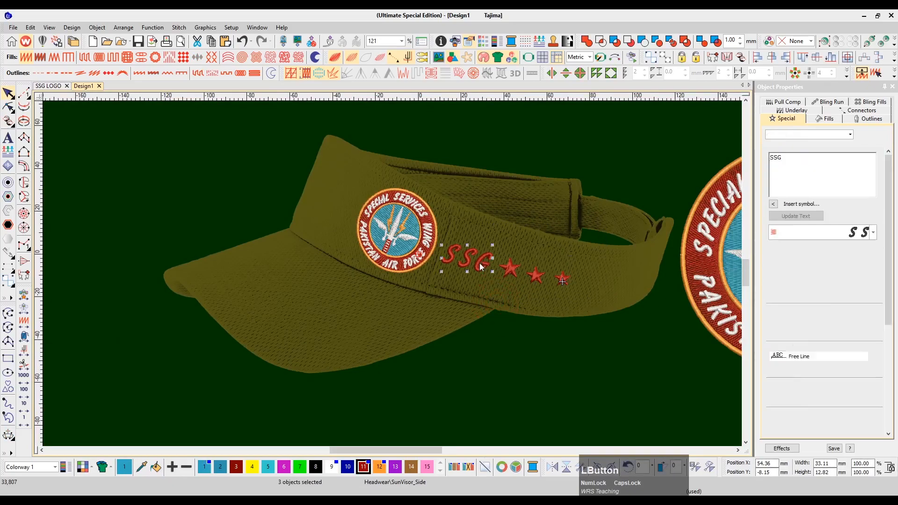
{"action": "left_click", "coordinate": [335, 464]}
{"action": "left_click", "coordinate": [559, 375]}
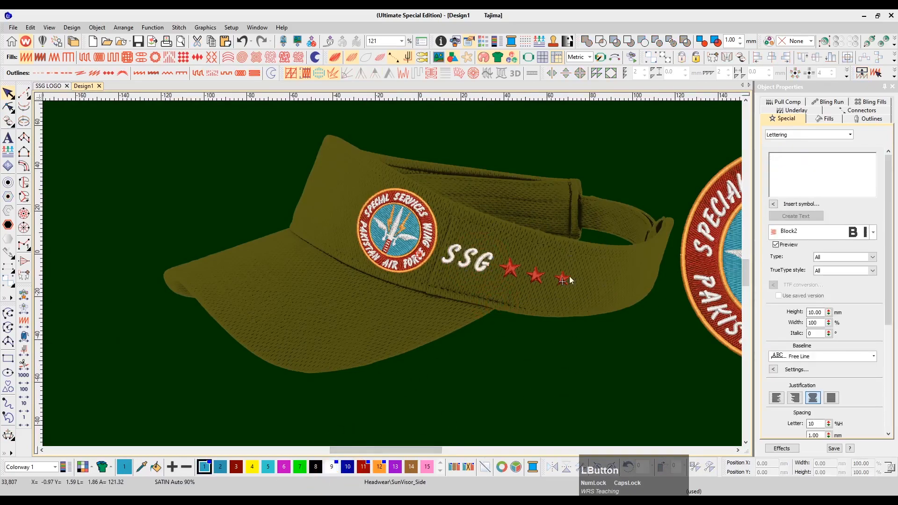
Recolour the three stars with black colour 8
{"action": "left_click_drag", "start_coordinate": [495, 302], "coordinate": [496, 302]}
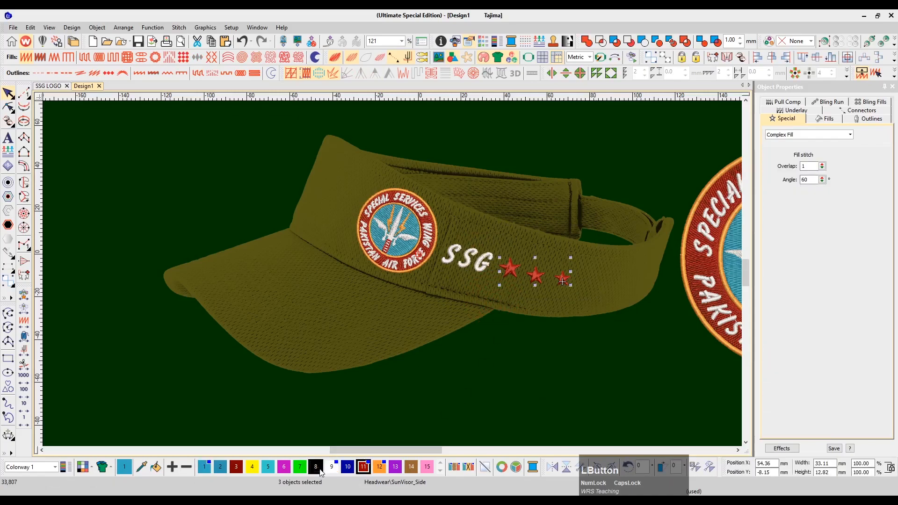
{"action": "left_click", "coordinate": [315, 466]}
{"action": "left_click", "coordinate": [563, 390]}
{"action": "key", "text": "Escape"}
Recolour the three stars with white colour 9
{"action": "left_click_drag", "start_coordinate": [597, 230], "coordinate": [509, 296]}
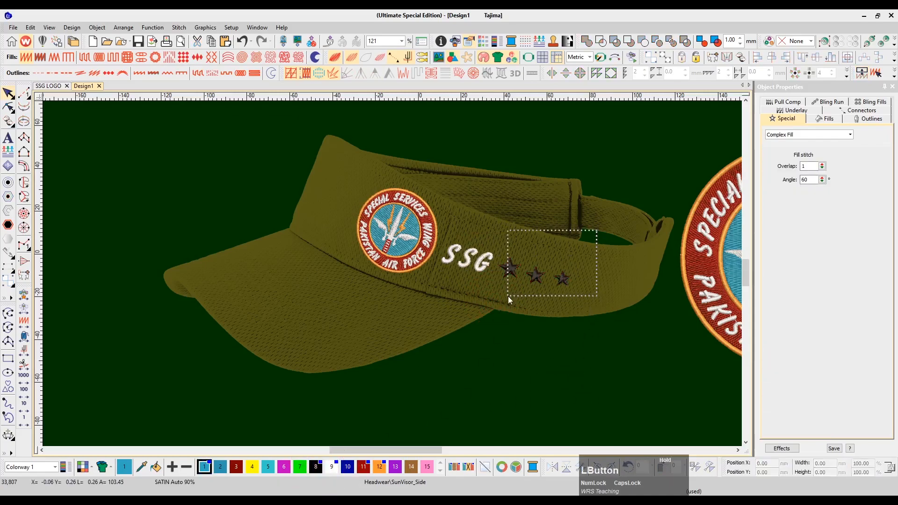
{"action": "left_click", "coordinate": [582, 258]}
{"action": "left_click_drag", "start_coordinate": [595, 235], "coordinate": [496, 303]}
{"action": "left_click", "coordinate": [331, 467]}
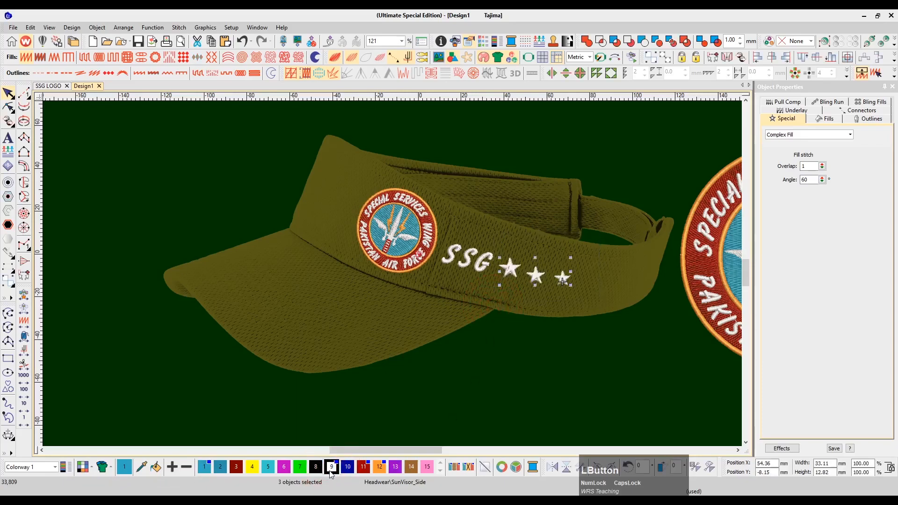
Return the three stars and the SSG lettering to red colour 11
{"action": "left_click", "coordinate": [364, 467]}
{"action": "key", "text": "Escape"}
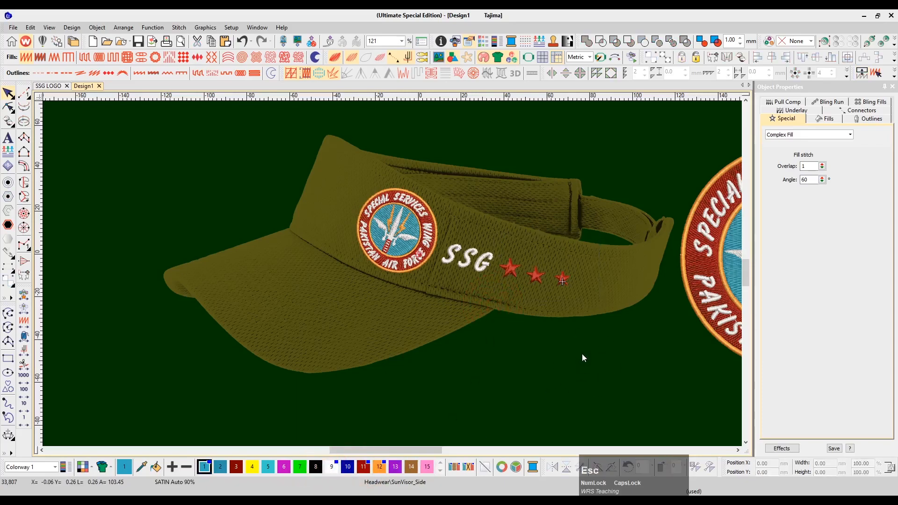
{"action": "left_click", "coordinate": [483, 270]}
{"action": "left_click", "coordinate": [364, 467]}
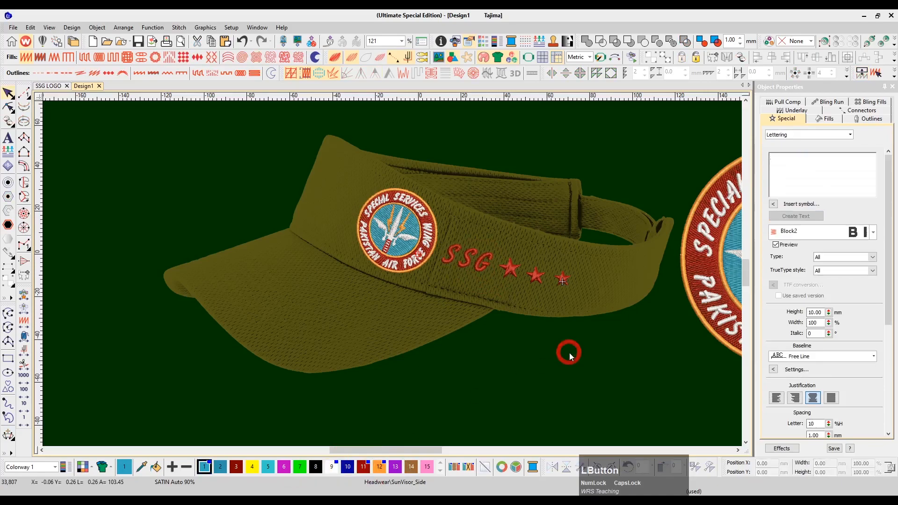
Copy the large logo's inner emblem with its orange ring and blue background to the empty area in front of the visor's brim
{"action": "key", "text": "shift+z"}
{"action": "left_click", "coordinate": [555, 349]}
{"action": "left_click_drag", "start_coordinate": [551, 304], "coordinate": [551, 305]}
{"action": "left_click", "coordinate": [680, 212]}
{"action": "left_click_drag", "start_coordinate": [554, 312], "coordinate": [553, 312]}
{"action": "left_click_drag", "start_coordinate": [584, 265], "coordinate": [220, 265]}
Delete the copied emblem's blue background fill, group the remaining objects and hide the object properties
{"action": "left_click", "coordinate": [252, 250]}
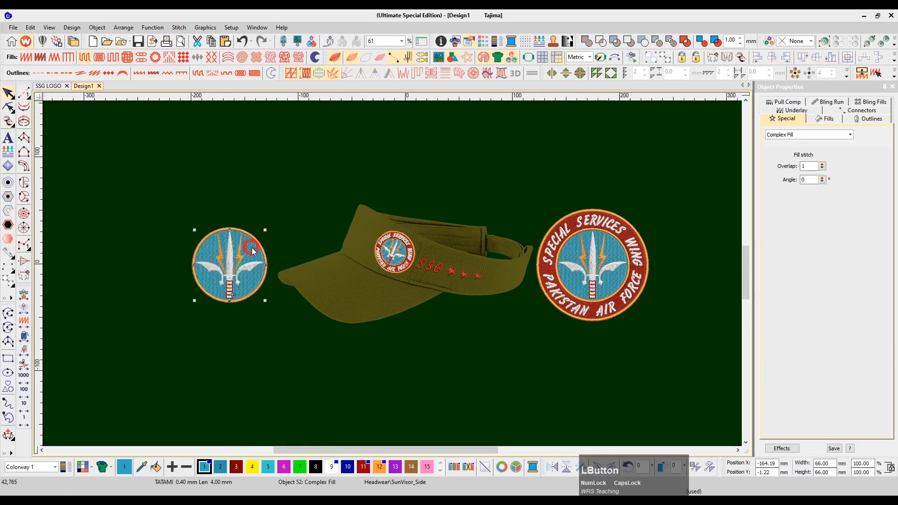
{"action": "key", "text": "Delete"}
{"action": "key", "text": "ctrl+g"}
{"action": "key", "text": "F2"}
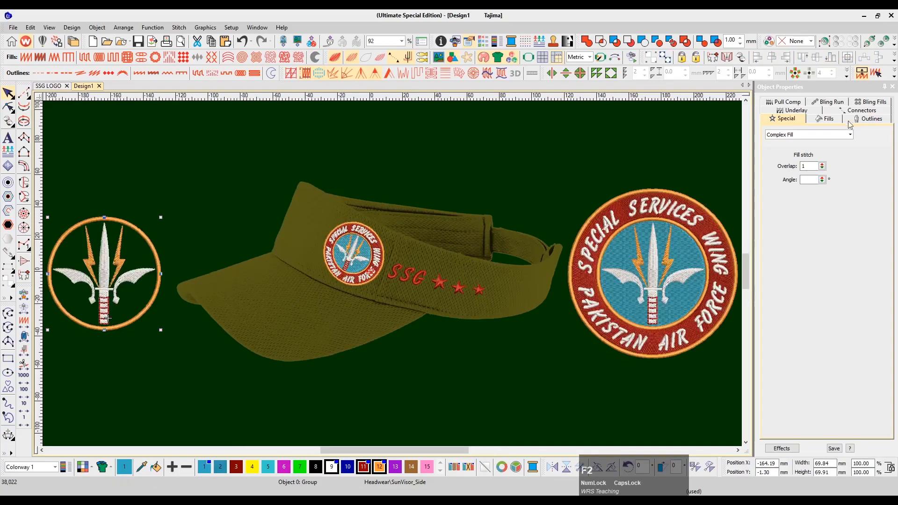
{"action": "left_click", "coordinate": [885, 87]}
{"action": "key", "text": "F4"}
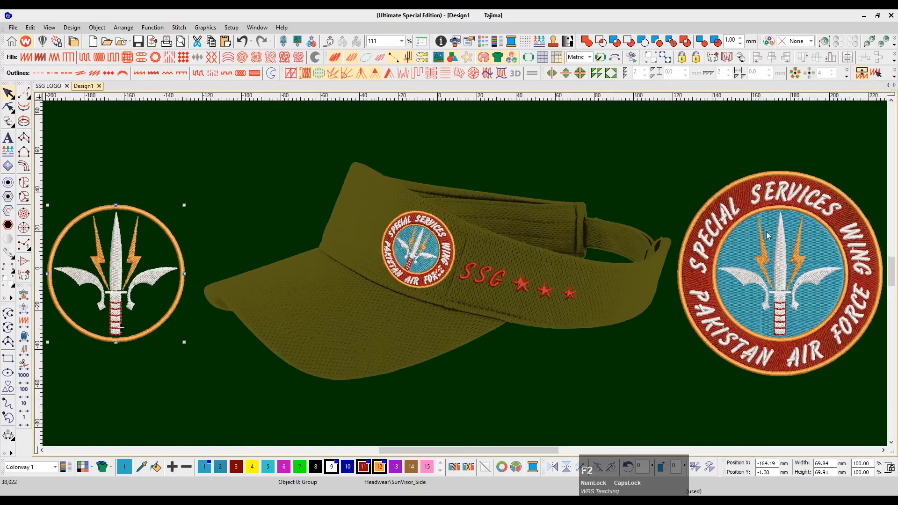
Move the ringed sword emblem closer to the brim, to about X -153.9, Y -1.3 mm
{"action": "left_click_drag", "start_coordinate": [224, 168], "coordinate": [231, 333]}
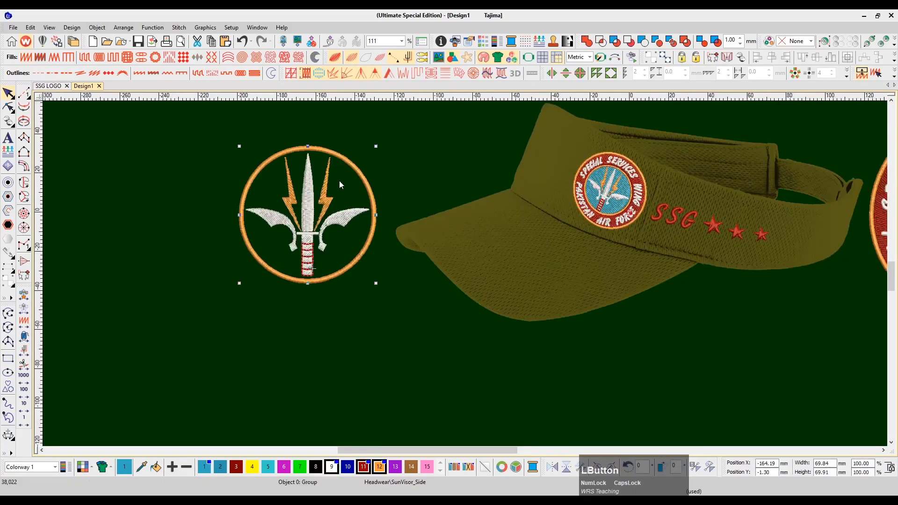
{"action": "left_click_drag", "start_coordinate": [324, 187], "coordinate": [343, 186]}
{"action": "scroll", "coordinate": [539, 238], "scroll_direction": "right", "scroll_amount": 3}
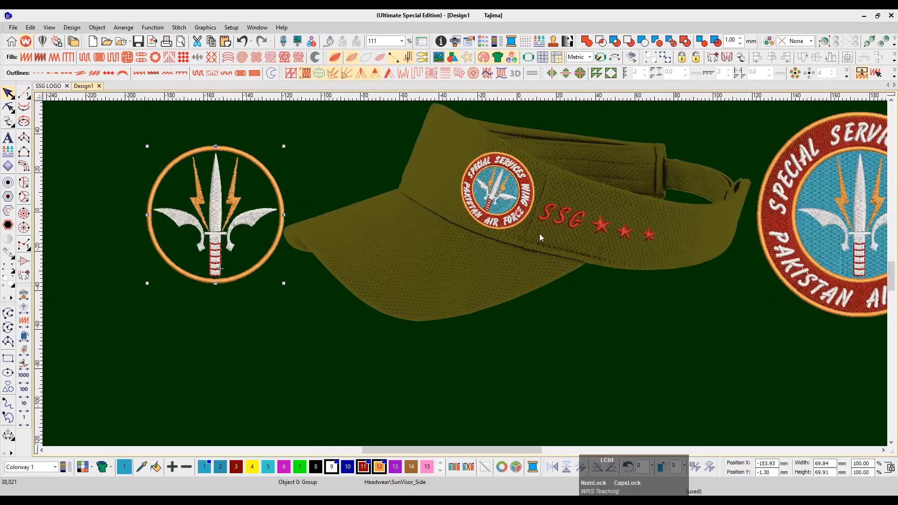
{"action": "scroll", "coordinate": [627, 240], "scroll_direction": "right", "scroll_amount": 1}
{"action": "key", "text": "shift+z"}
Select the complete large logo behind the visor and move it closer, to about X 172.8, Y -1.3 mm
{"action": "left_click_drag", "start_coordinate": [694, 174], "coordinate": [541, 325]}
{"action": "left_click_drag", "start_coordinate": [580, 241], "coordinate": [577, 256]}
{"action": "key", "text": "F2"}
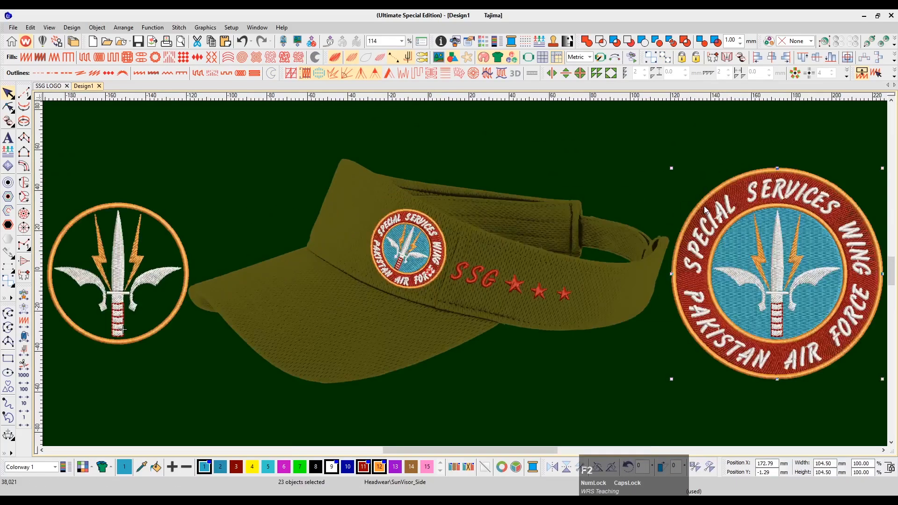